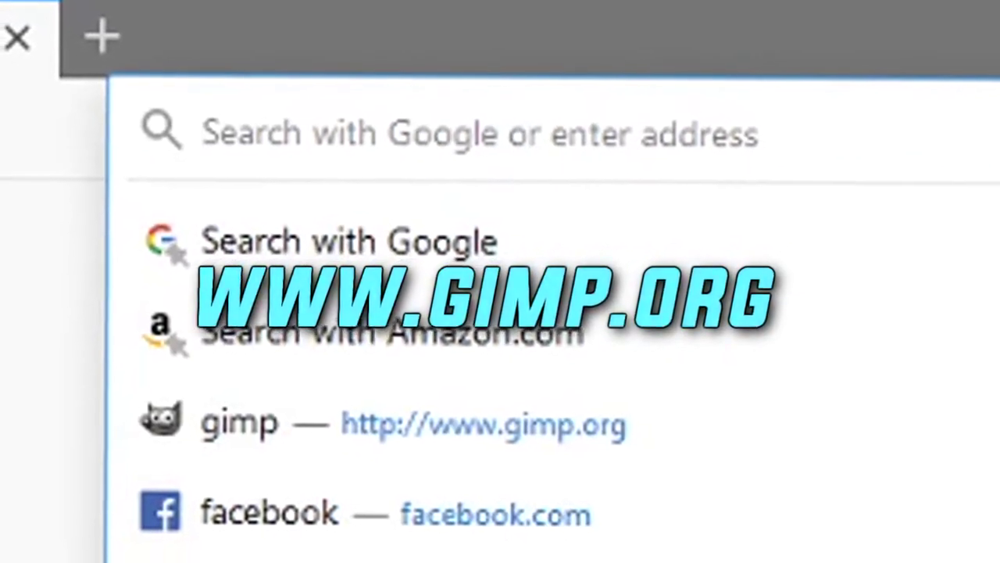
text(www.gimp.org/)
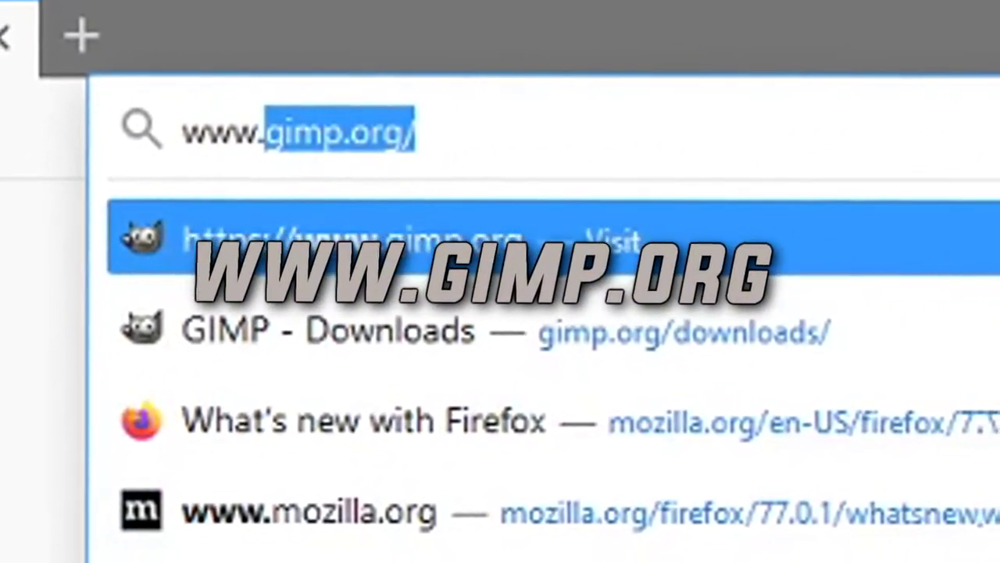
key(Return)
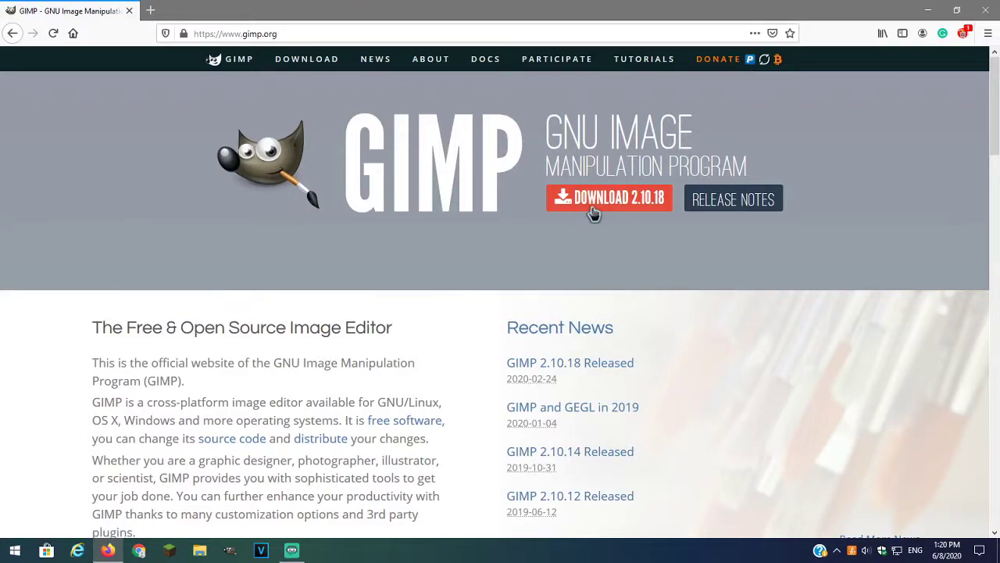
click(593, 213)
scroll(566, 239, down, 2)
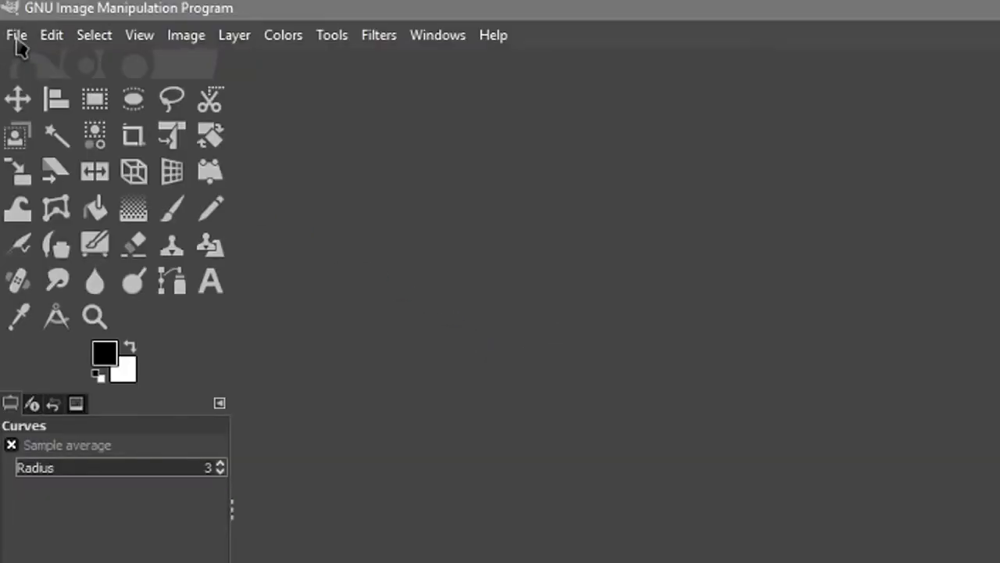
Create a new 1280×720 image with Fill with set to Transparency
click(18, 41)
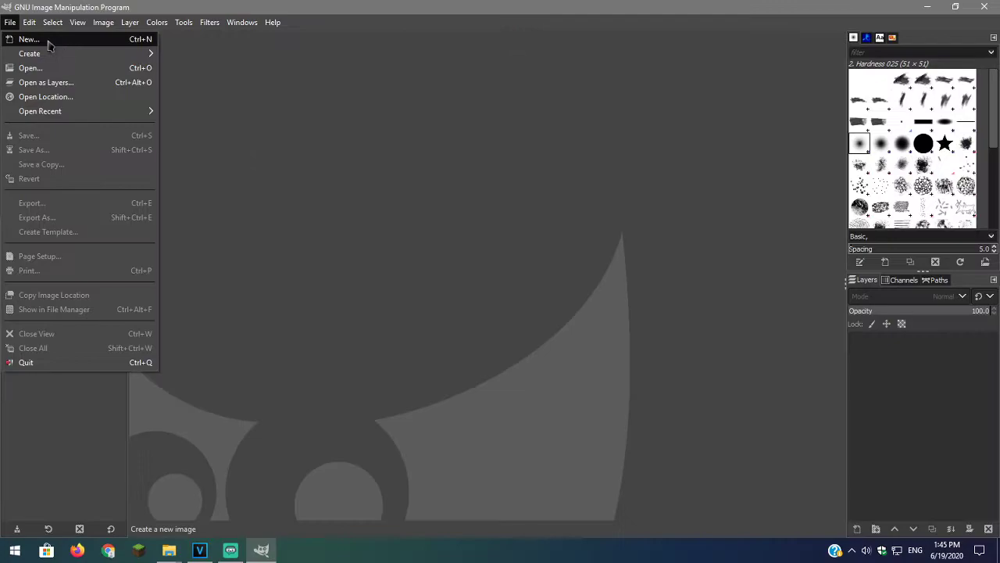
click(87, 67)
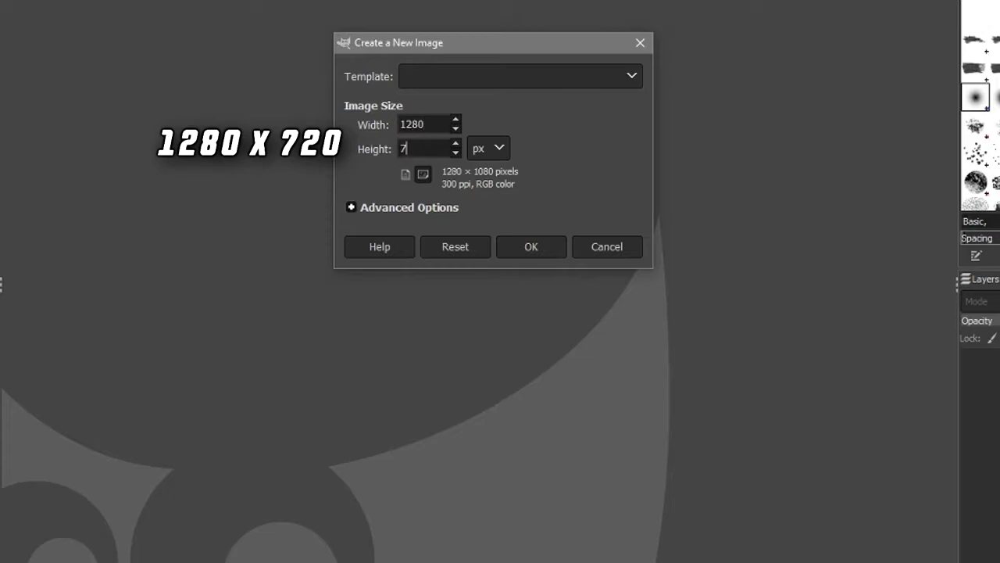
click(381, 213)
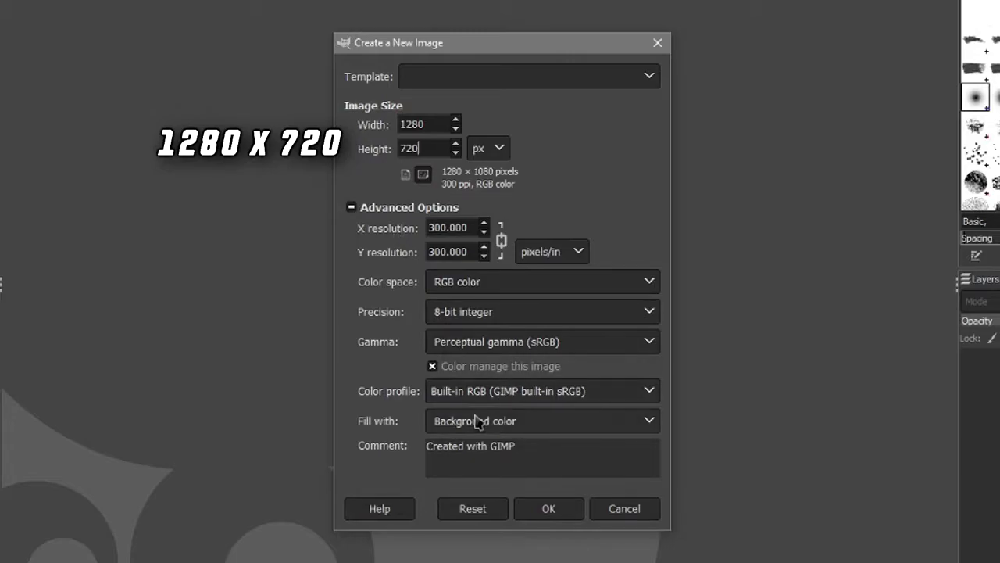
click(479, 422)
click(468, 505)
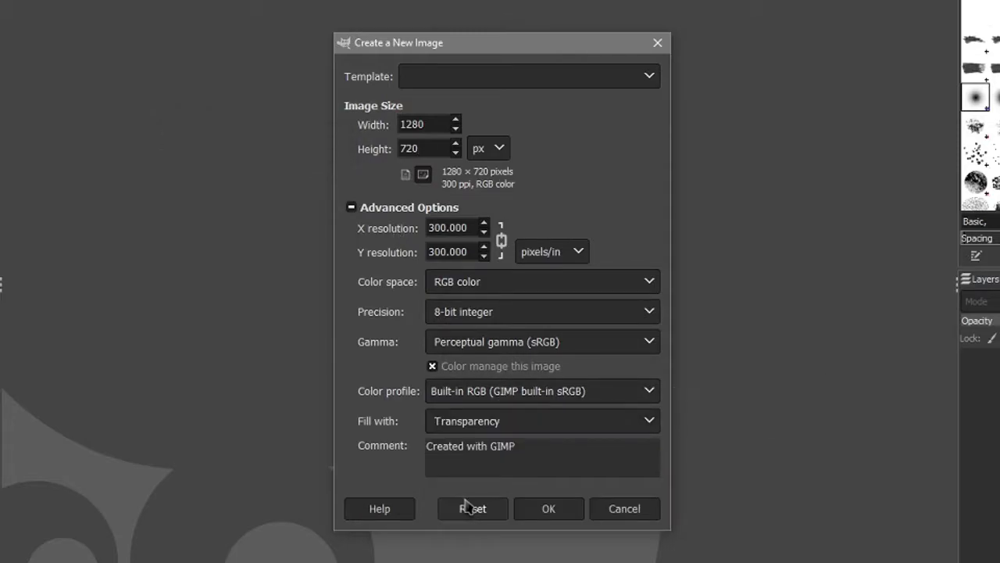
click(547, 509)
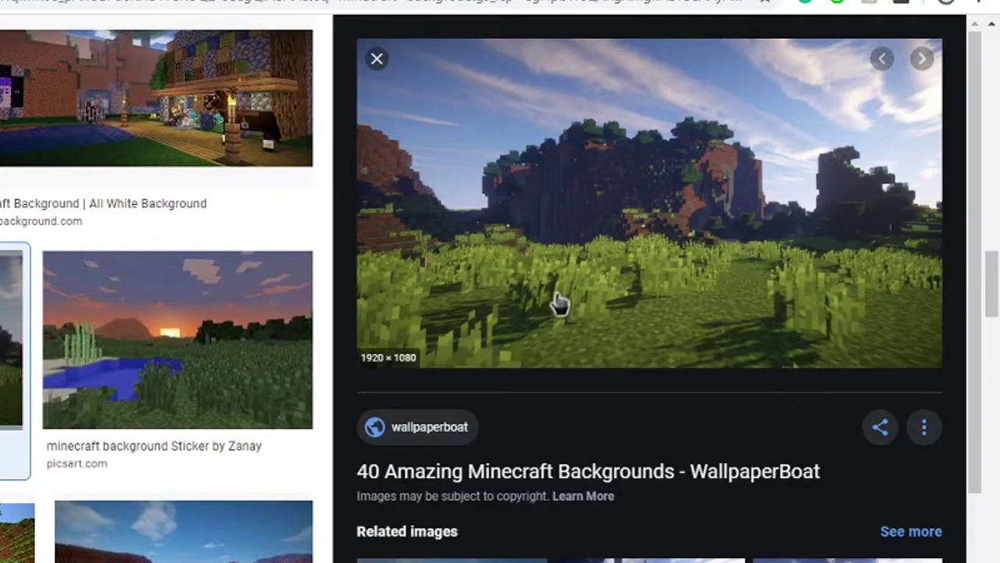
Save the Minecraft wallpaper as 'Very Nice MInecraft' in the Pictures for Tutorial folder
right_click(581, 308)
click(663, 450)
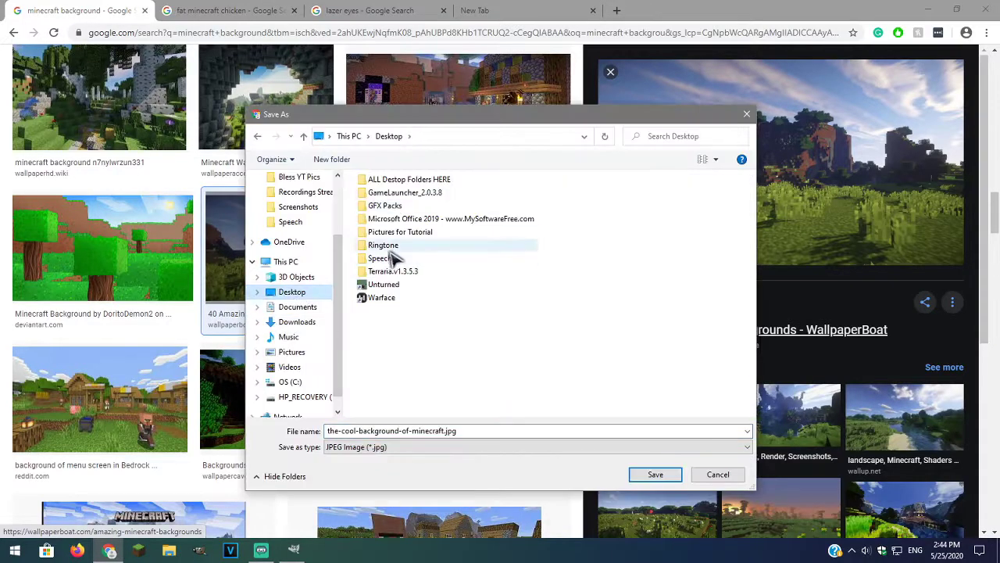
double_click(390, 223)
text(Very Nice MIne)
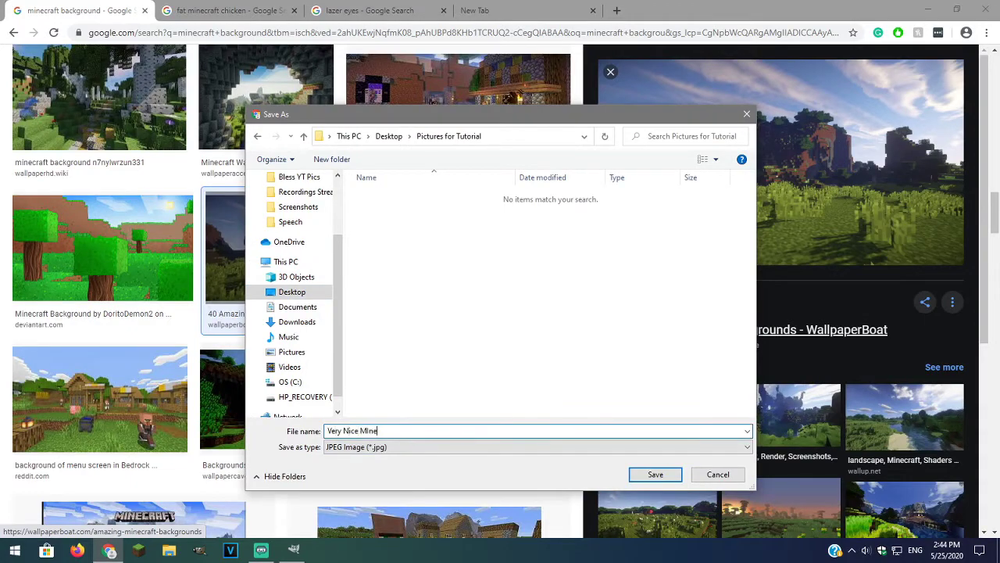
text(craft)
click(637, 476)
Save the fat Minecraft chicken picture as 'Thicc Chicken'
click(179, 10)
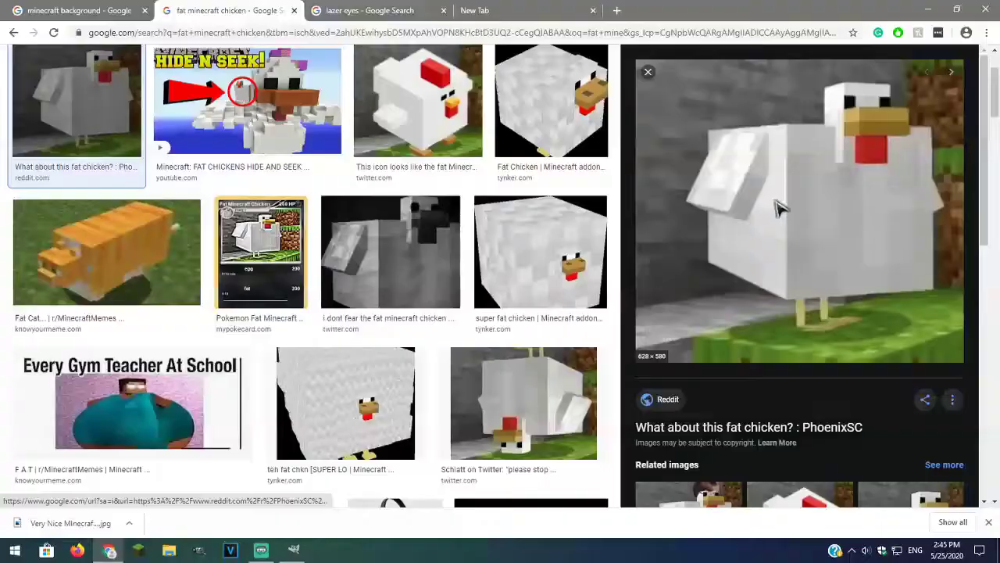
right_click(778, 207)
click(825, 317)
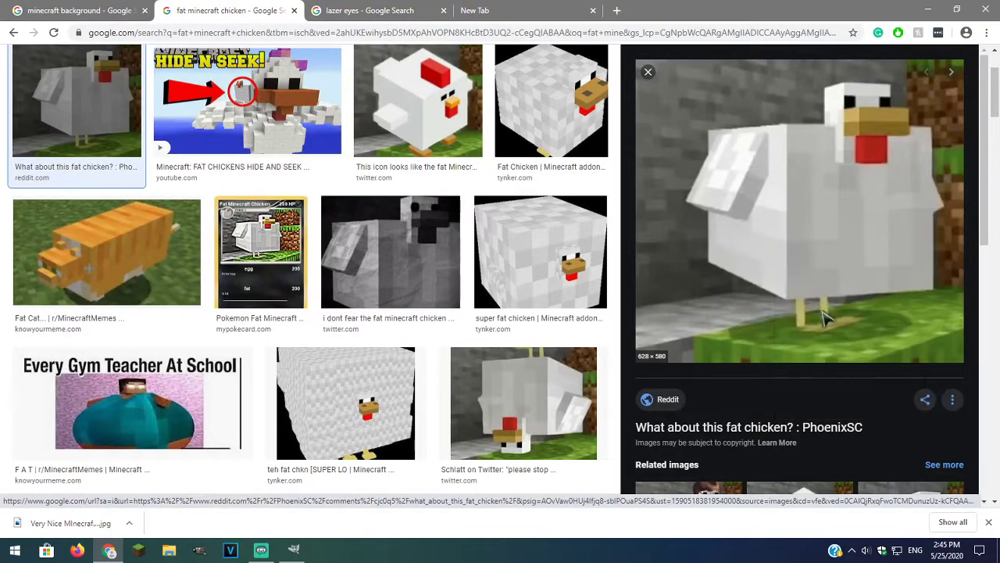
text(Thicc Chicken)
key(Return)
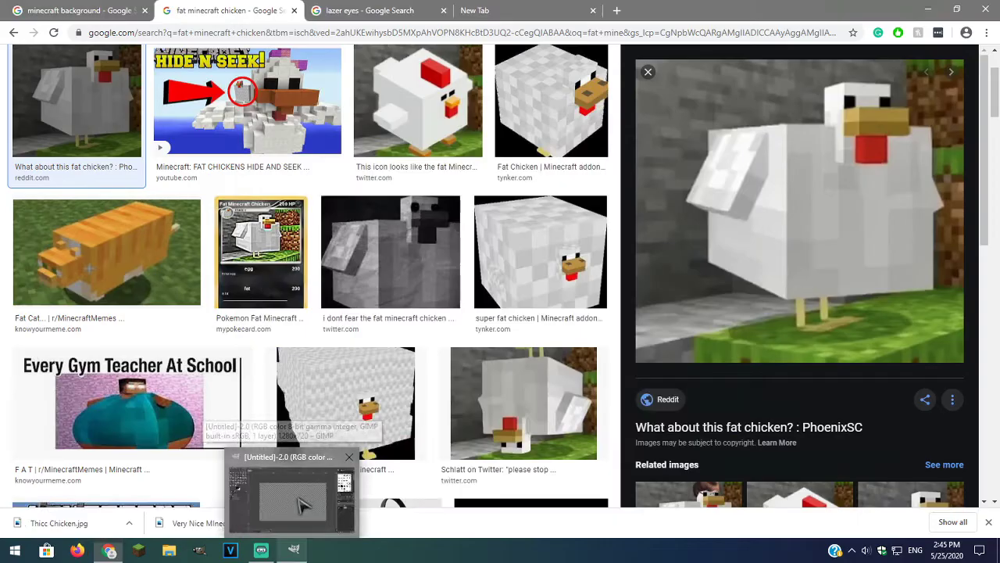
Open Very Nice MInecraft Bg.jpg as a new layer on the transparent canvas
click(292, 494)
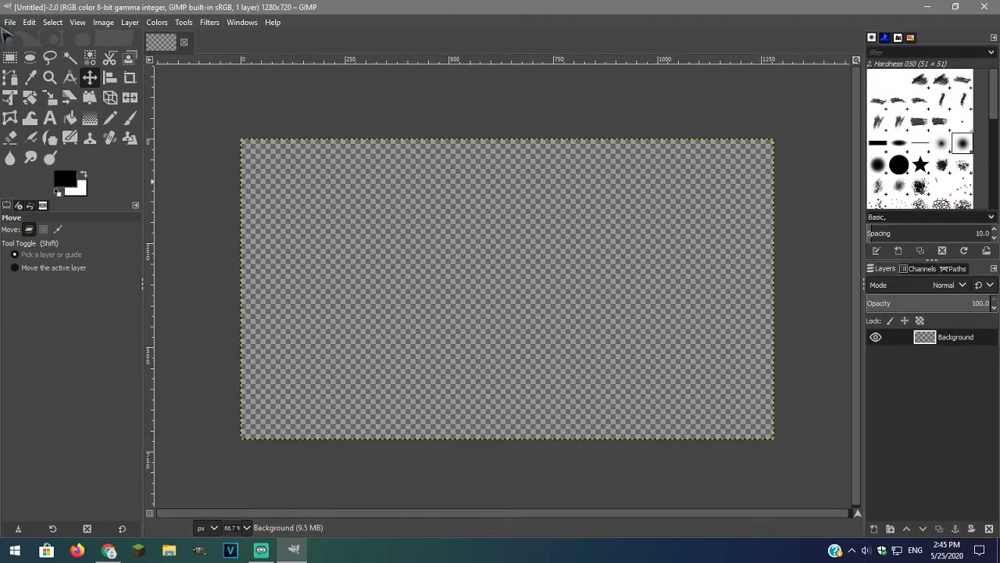
click(9, 22)
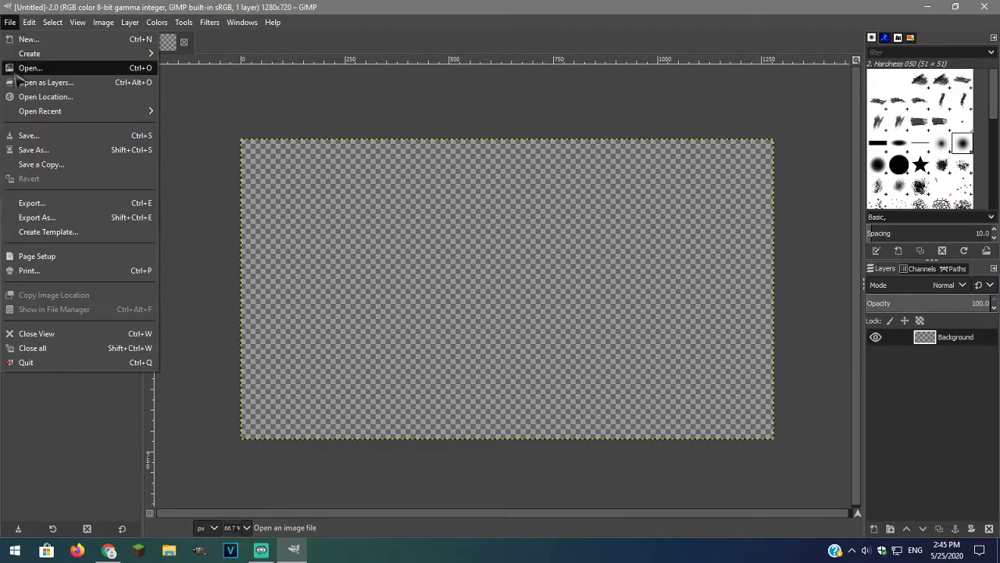
click(47, 82)
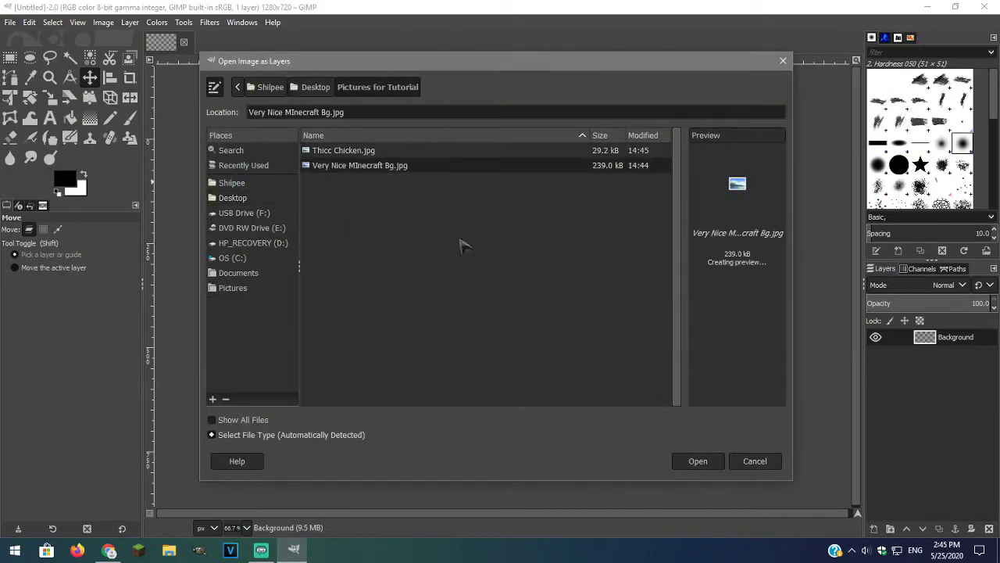
click(704, 464)
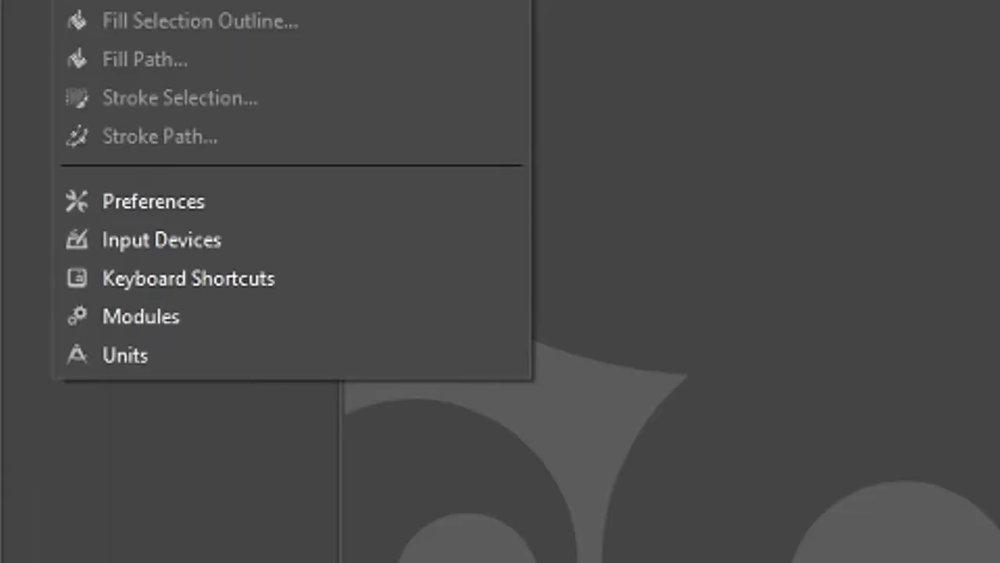
Turn off Use tool groups in the Interface > Toolbox preferences
click(165, 200)
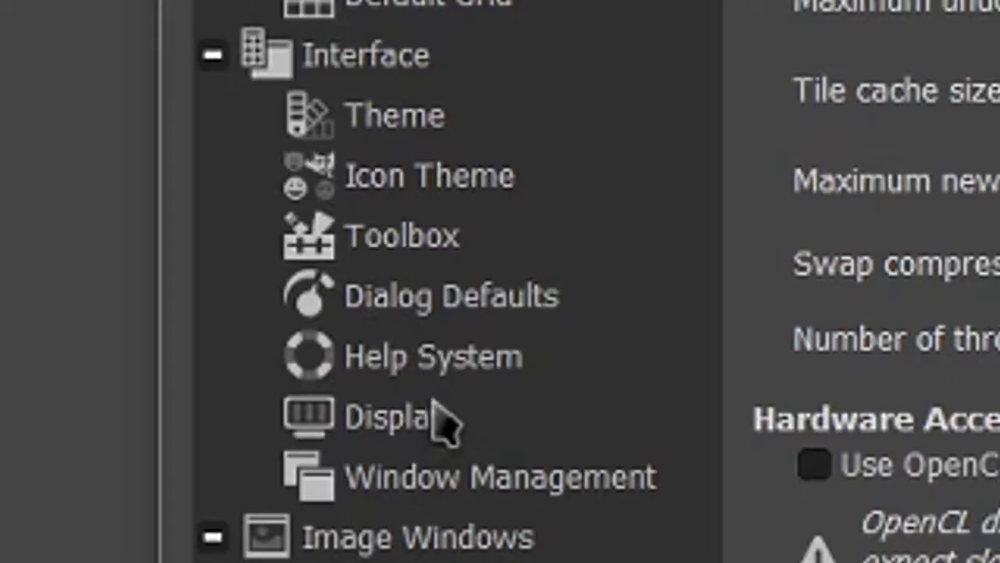
click(288, 239)
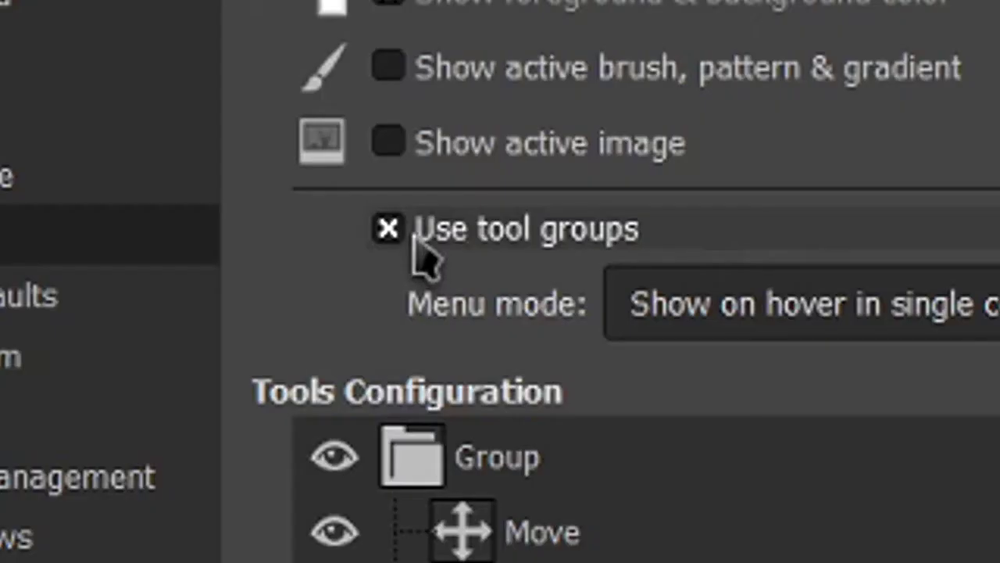
click(410, 234)
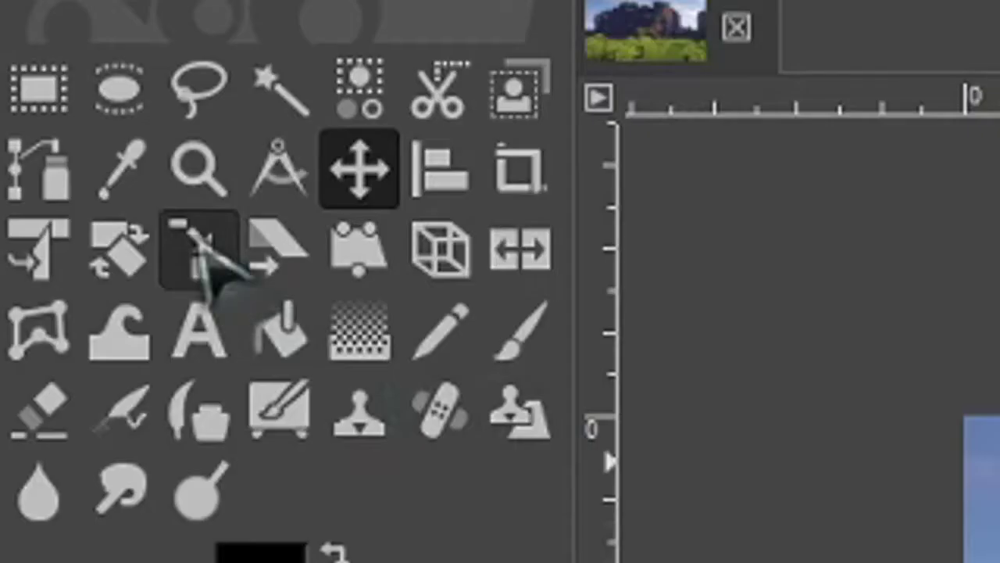
Scale the background layer to 1280×720 by setting its height to 720
click(50, 97)
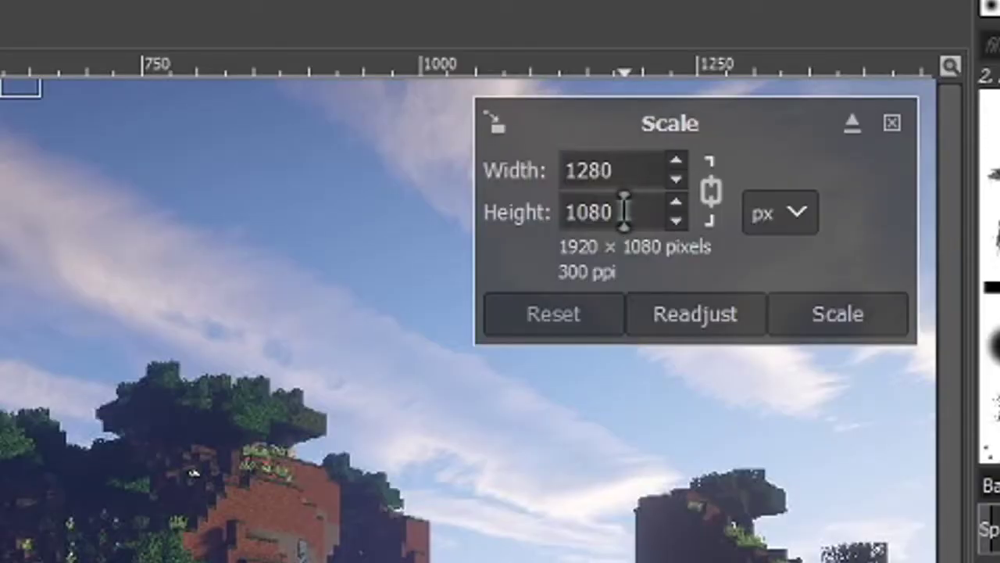
double_click(741, 115)
text(720)
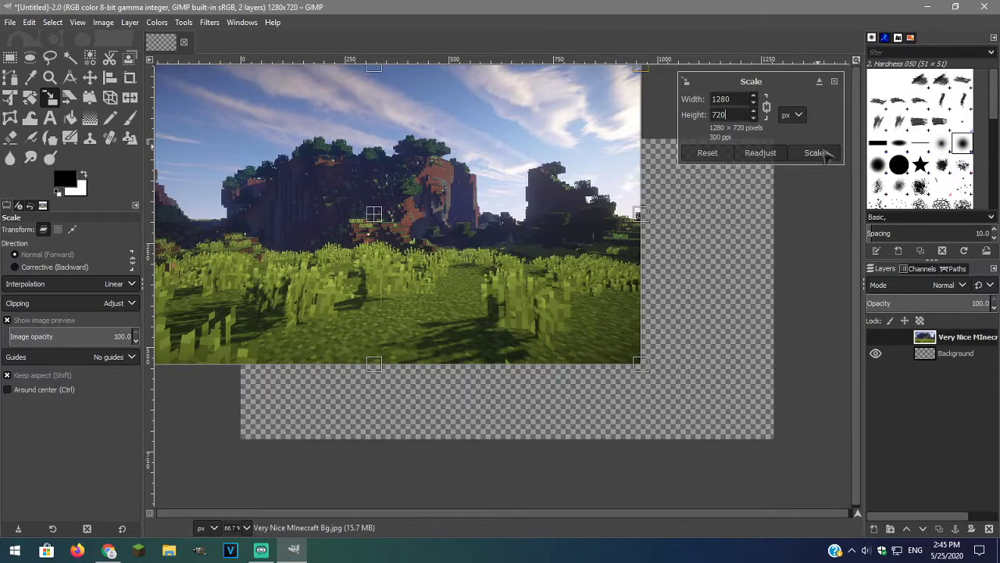
click(825, 152)
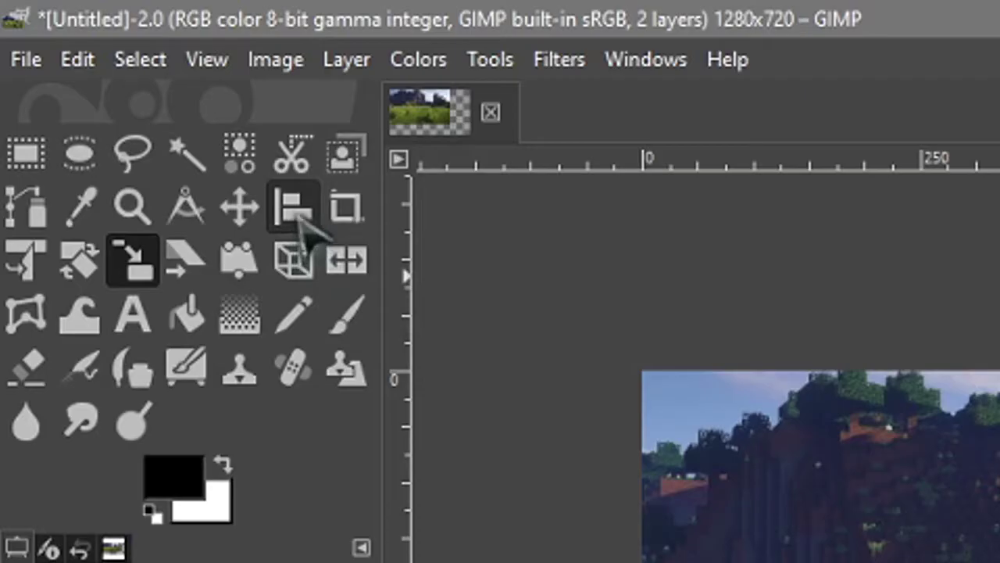
Align the background layer relative to the Image so it centers on the canvas
click(111, 77)
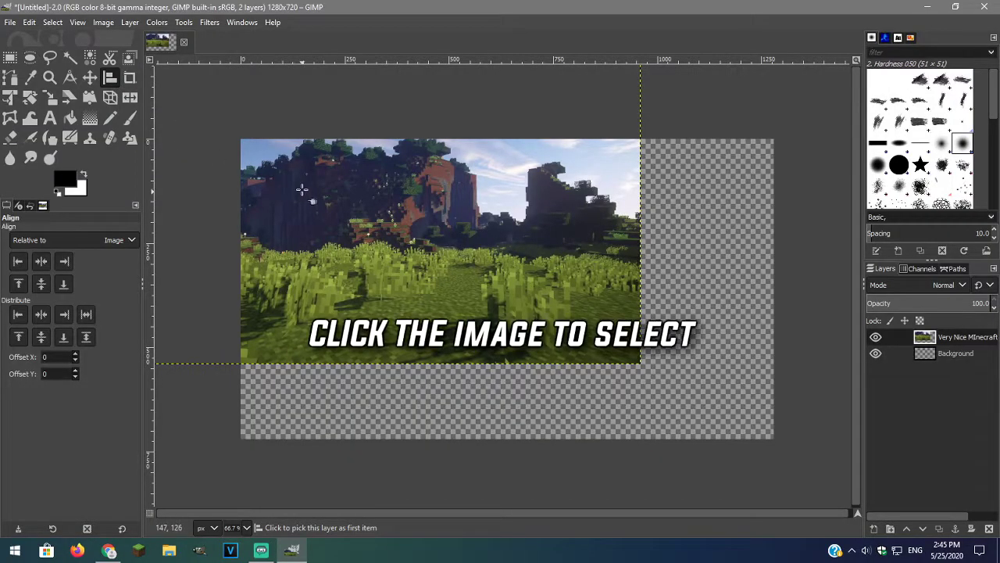
click(297, 192)
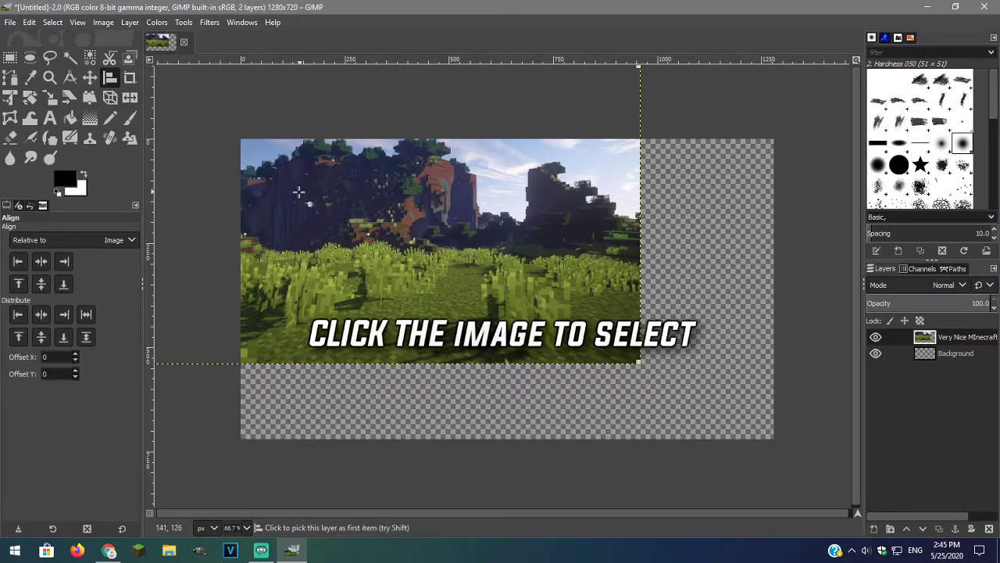
click(39, 240)
click(39, 271)
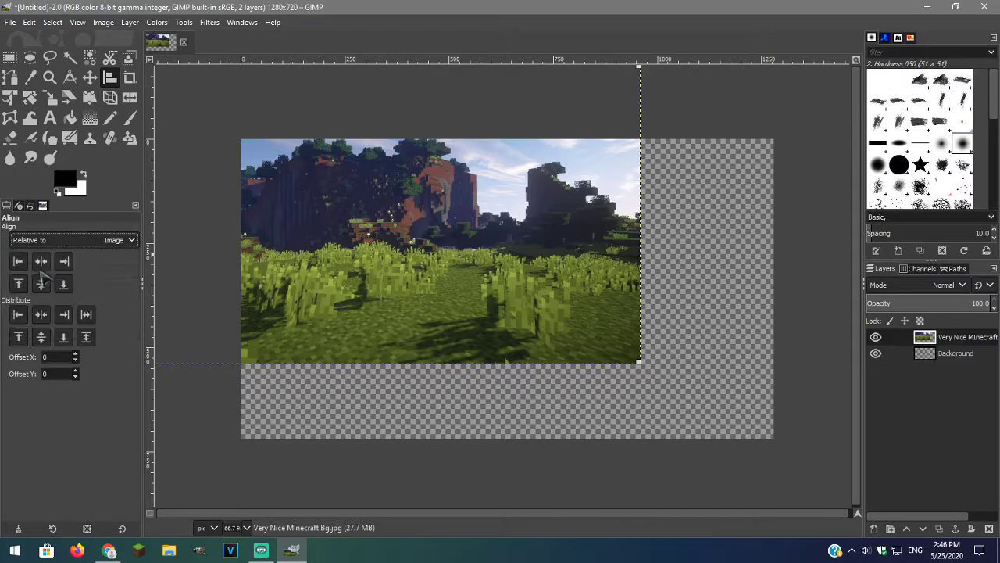
click(42, 283)
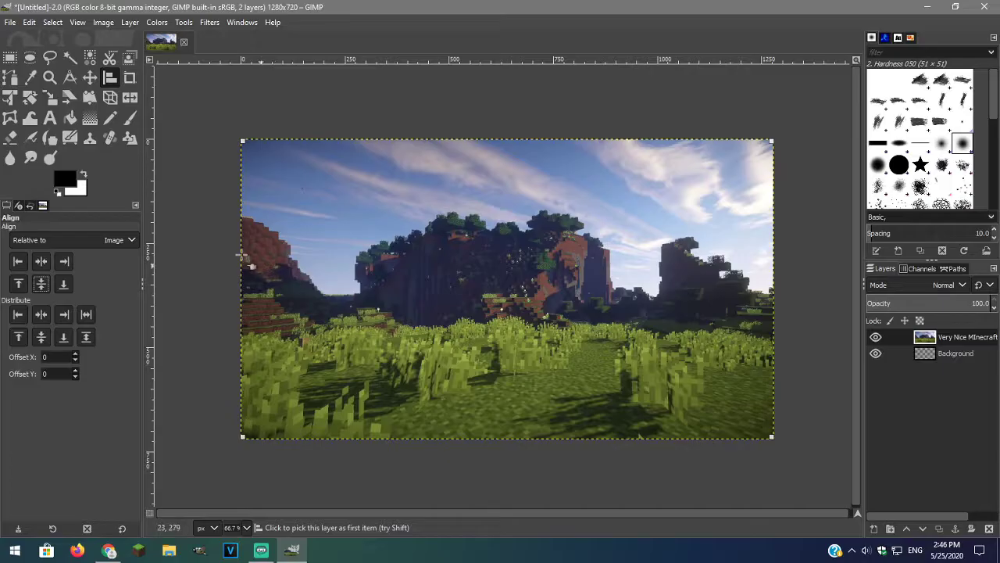
click(90, 77)
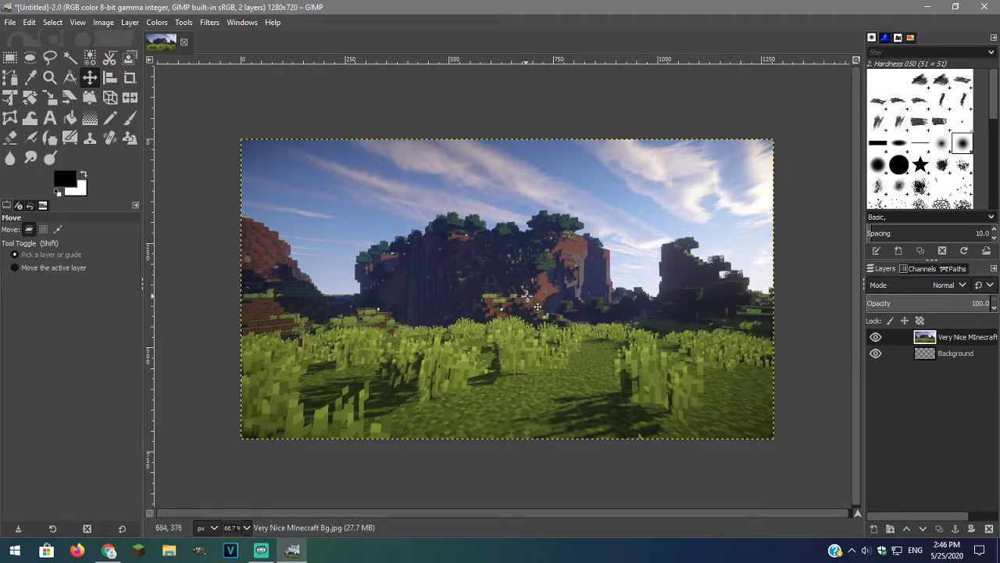
Open Thicc Chicken.jpg and convert it to the built-in sRGB working space
click(11, 22)
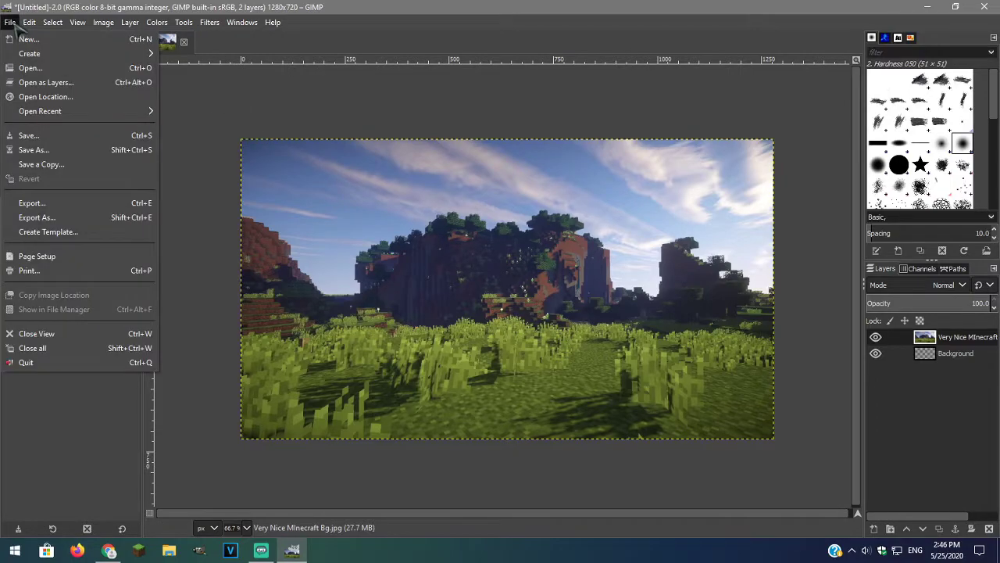
click(32, 68)
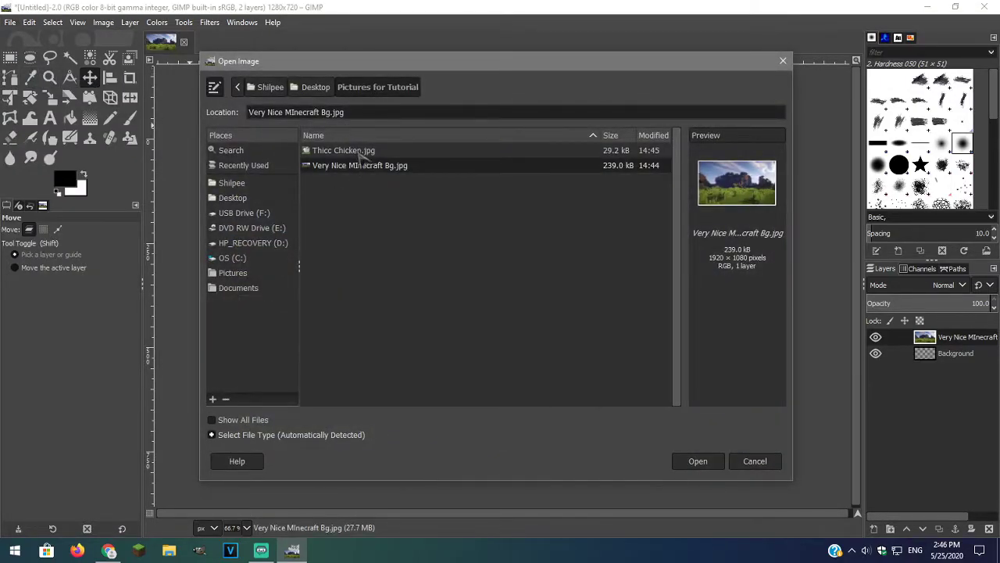
click(361, 153)
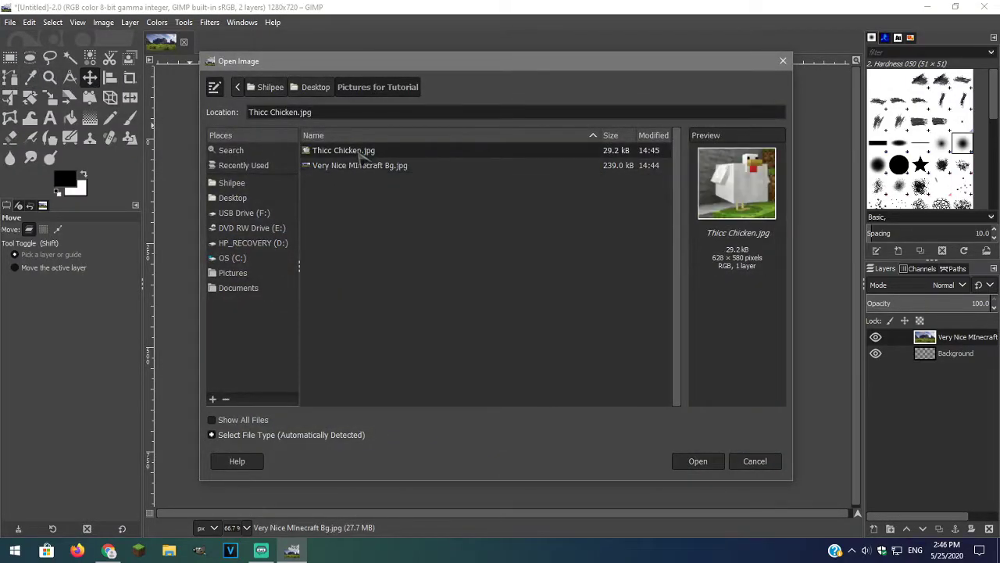
click(693, 462)
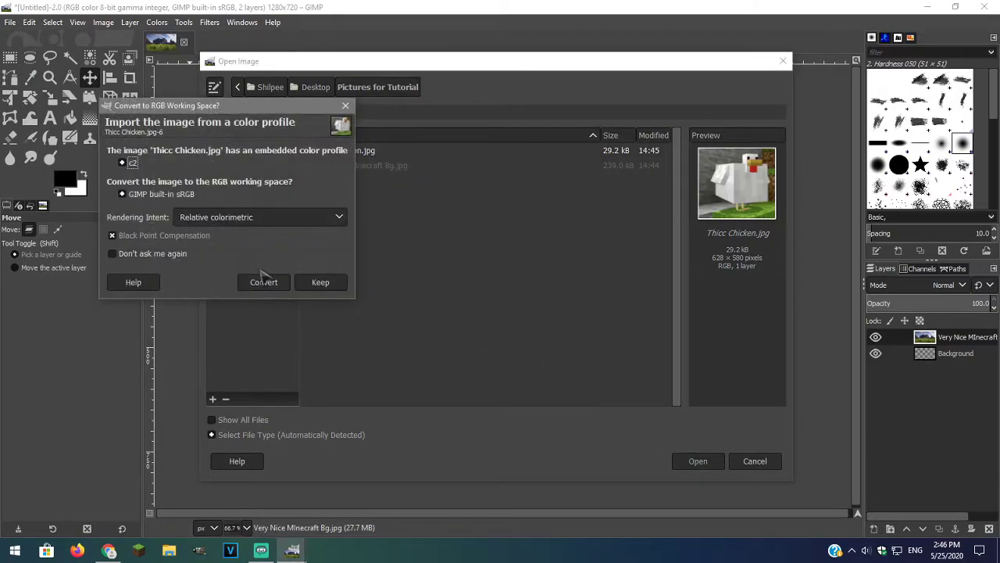
click(263, 279)
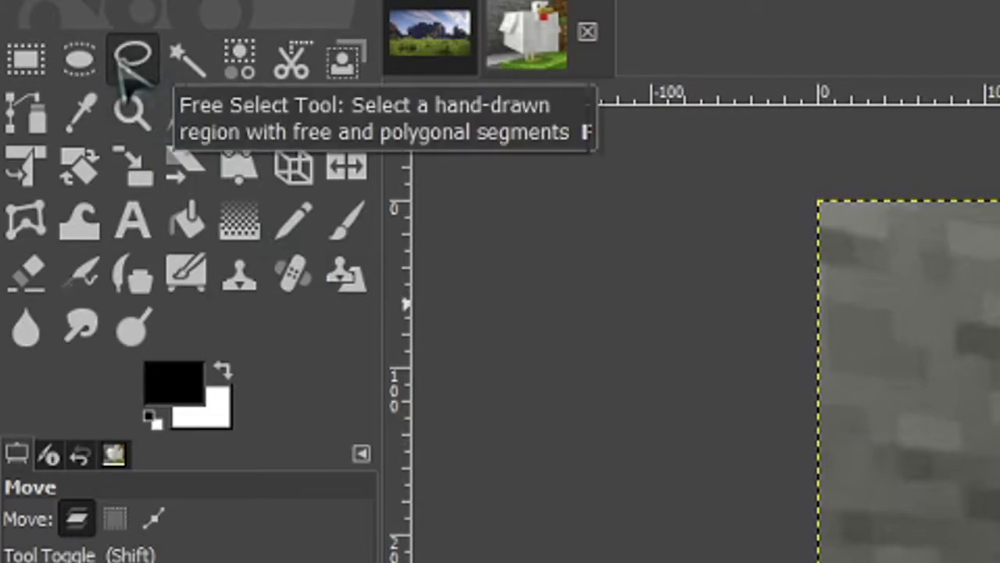
Zoomed in with Free Select, trace the chicken's foot, leg, body edge and wing
click(132, 61)
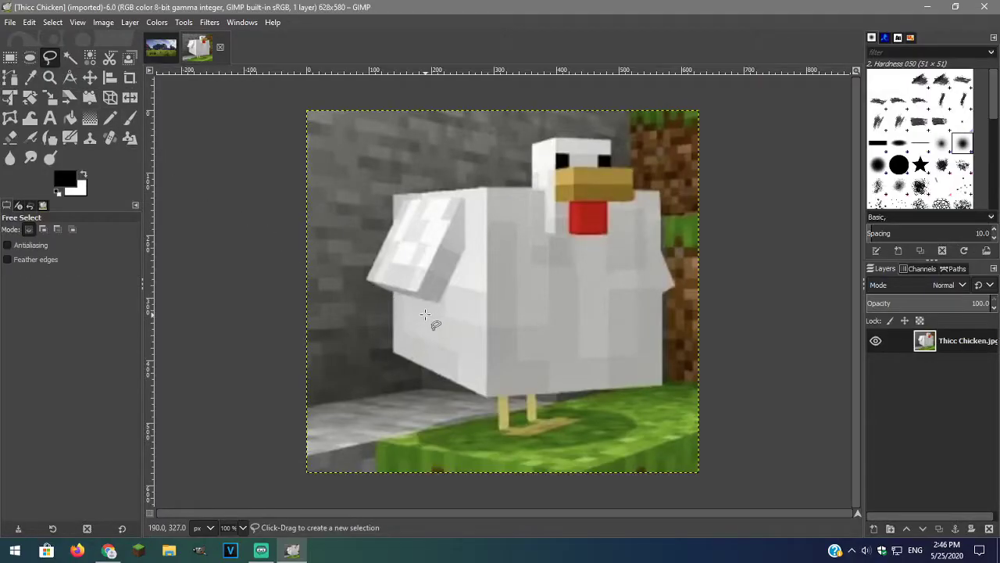
scroll(423, 315, up, 3)
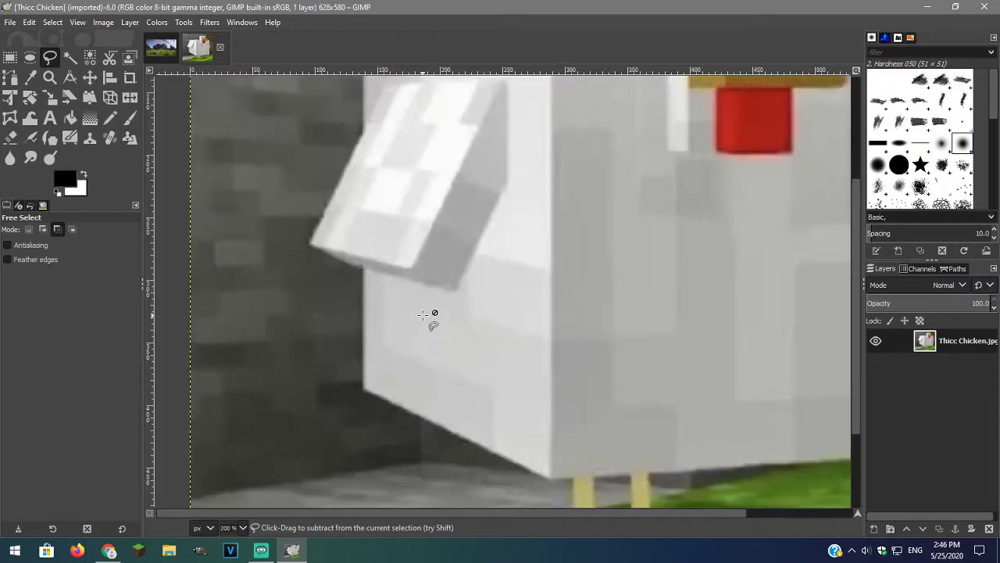
drag(491, 351, 407, 148)
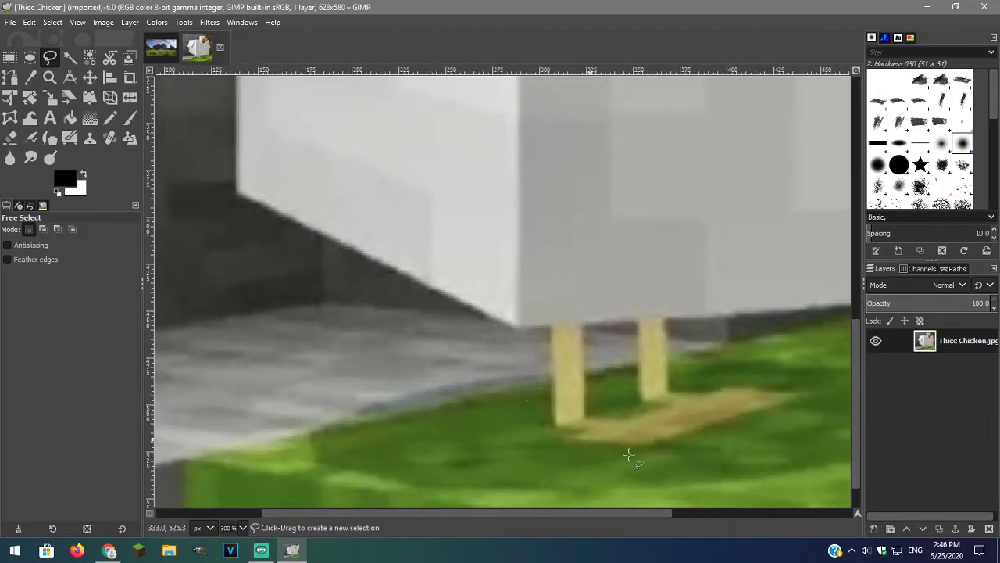
click(667, 443)
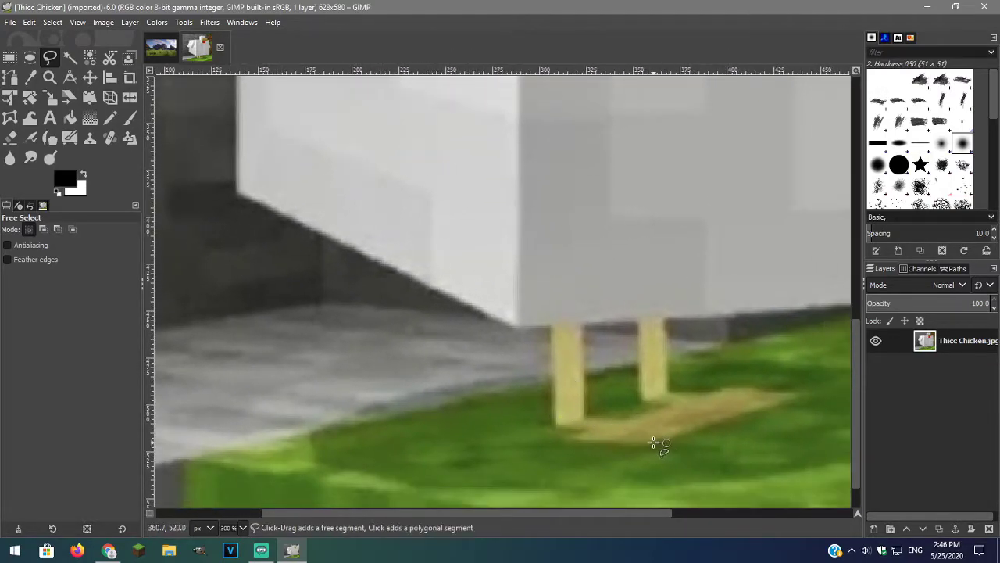
mouse_move(639, 444)
mouse_down()
mouse_move(567, 438)
mouse_move(556, 422)
mouse_move(553, 327)
mouse_move(516, 327)
mouse_up()
click(266, 213)
scroll(266, 213, up, 5)
scroll(267, 213, left, 3)
click(290, 263)
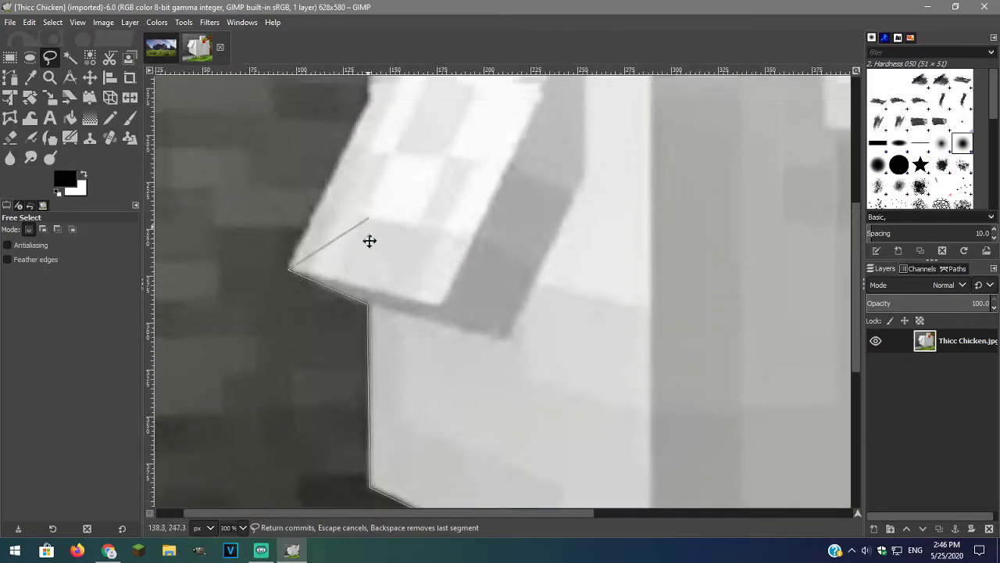
click(283, 391)
click(365, 226)
click(366, 140)
Continue the outline along the body's top edge, around the head and beak
scroll(461, 169, up, 5)
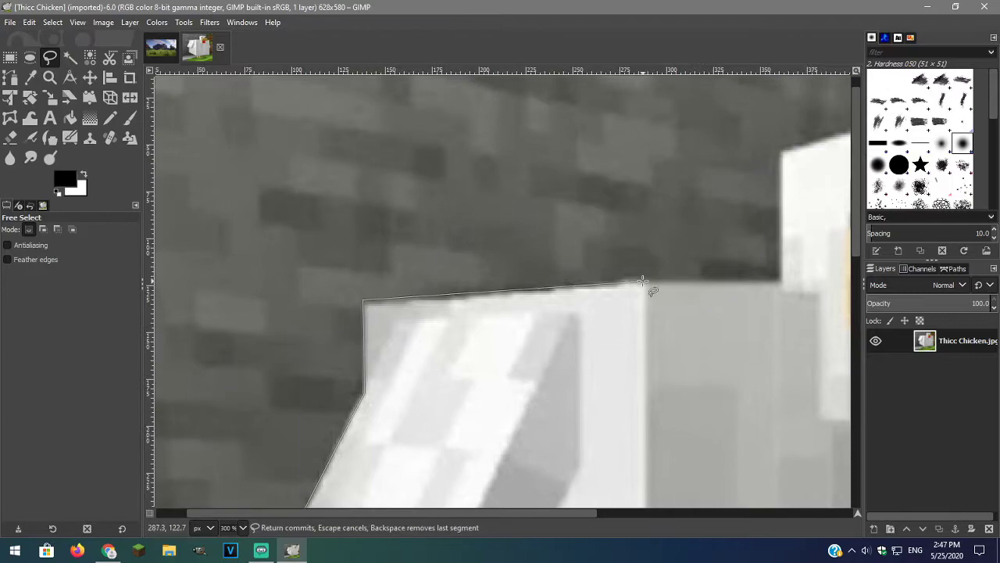
click(780, 286)
scroll(780, 285, up, 4)
scroll(780, 285, right, 3)
click(677, 292)
scroll(677, 292, up, 2)
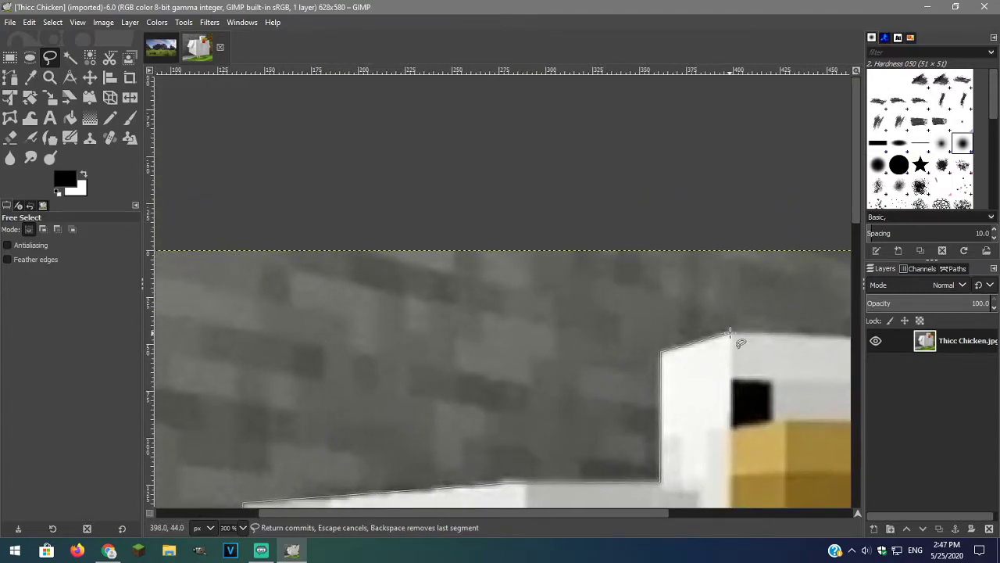
click(732, 333)
scroll(732, 334, right, 8)
click(640, 423)
scroll(640, 423, down, 2)
scroll(640, 423, right, 2)
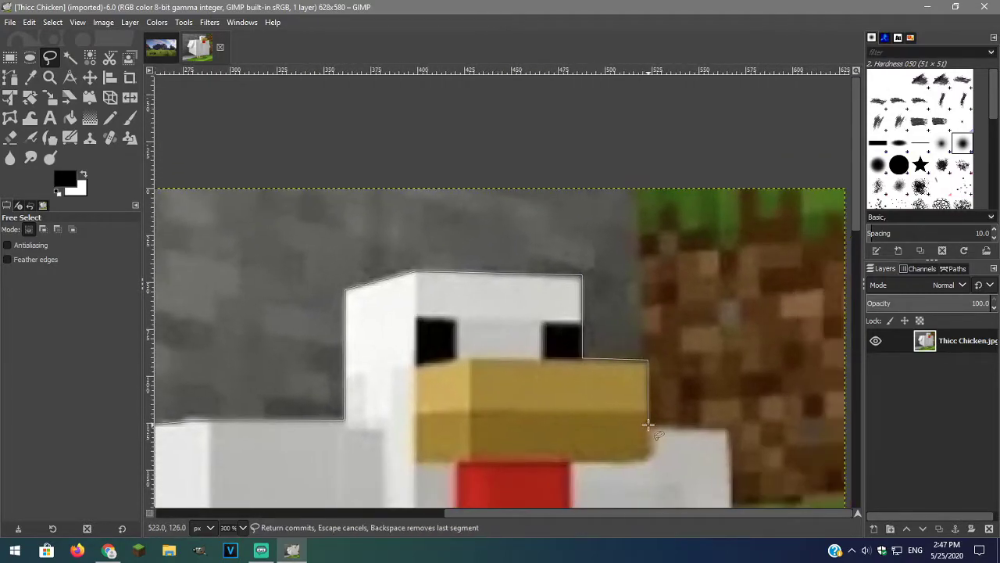
click(727, 427)
scroll(670, 393, down, 1)
scroll(670, 394, right, 2)
scroll(625, 407, down, 5)
scroll(626, 407, right, 2)
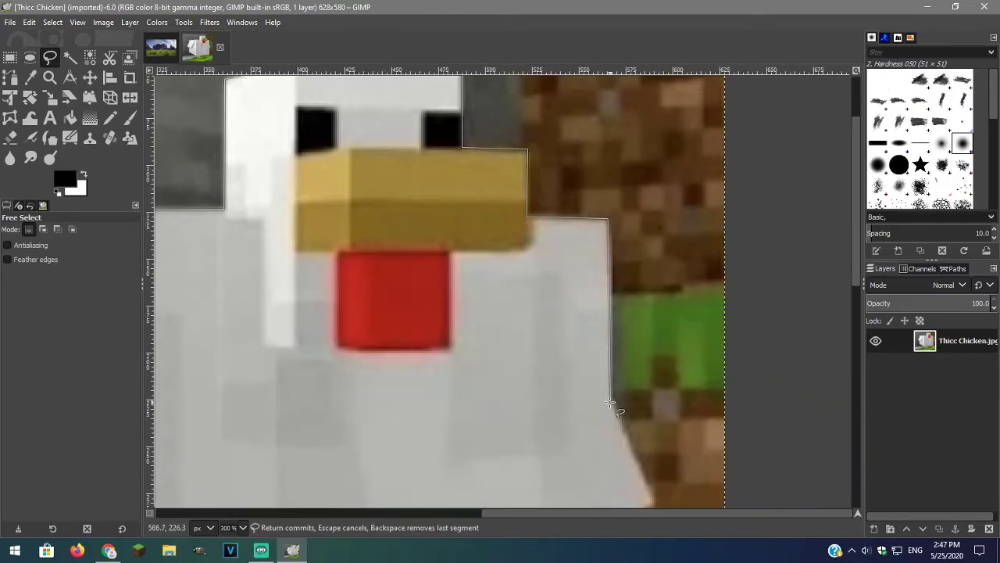
Trace down the body's right side, leg and foot, closing the outline at its start
click(610, 406)
scroll(611, 407, down, 6)
scroll(610, 406, right, 3)
click(566, 311)
scroll(566, 311, down, 5)
scroll(566, 311, left, 1)
click(556, 179)
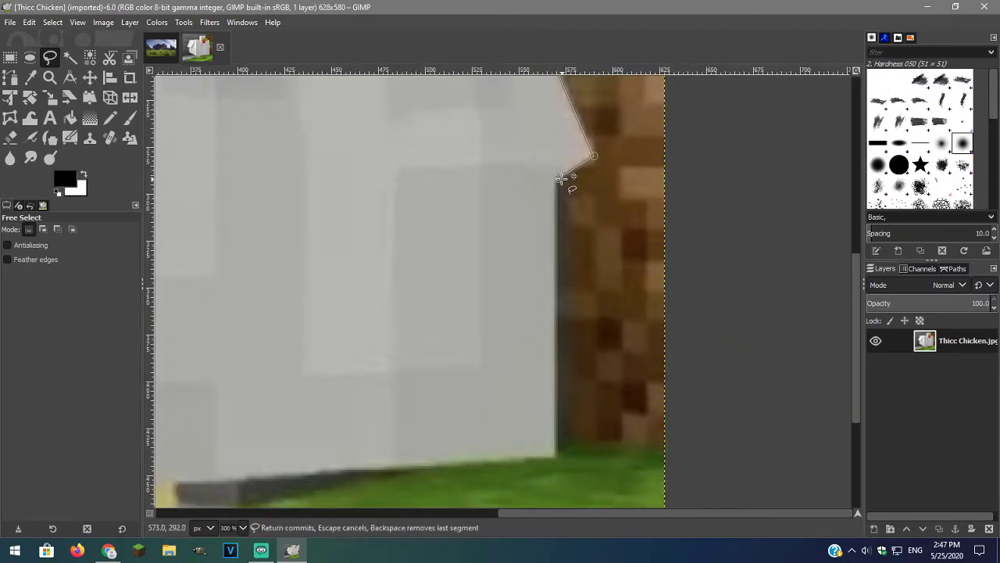
click(557, 459)
scroll(498, 424, down, 4)
scroll(498, 424, left, 2)
scroll(498, 425, left, 5)
click(381, 365)
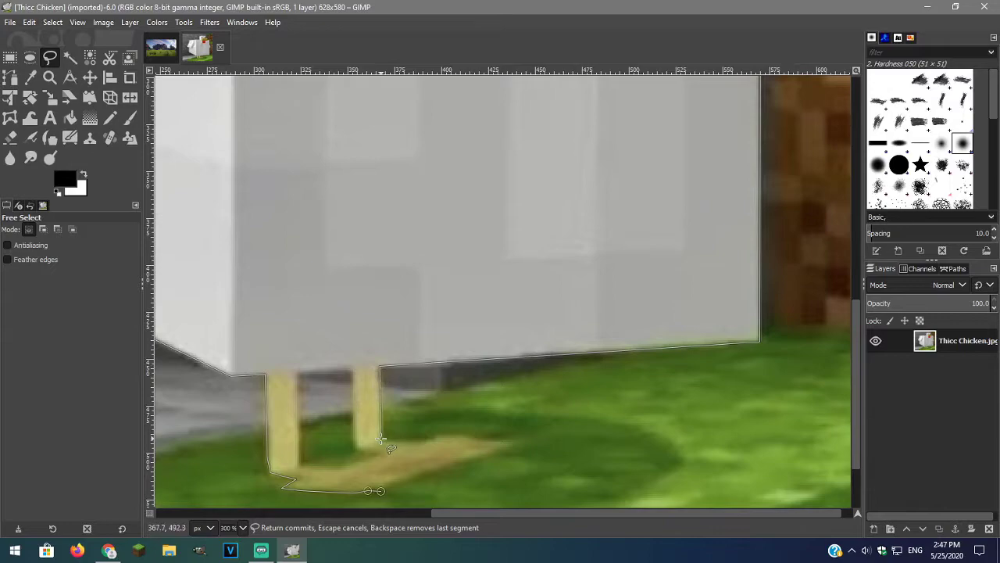
click(381, 438)
click(442, 437)
click(469, 437)
click(497, 441)
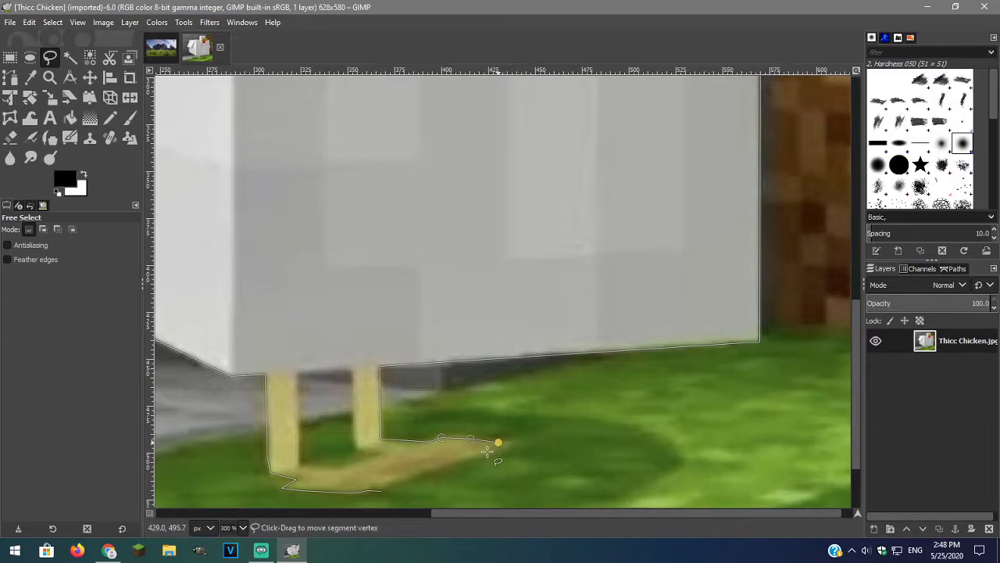
click(432, 467)
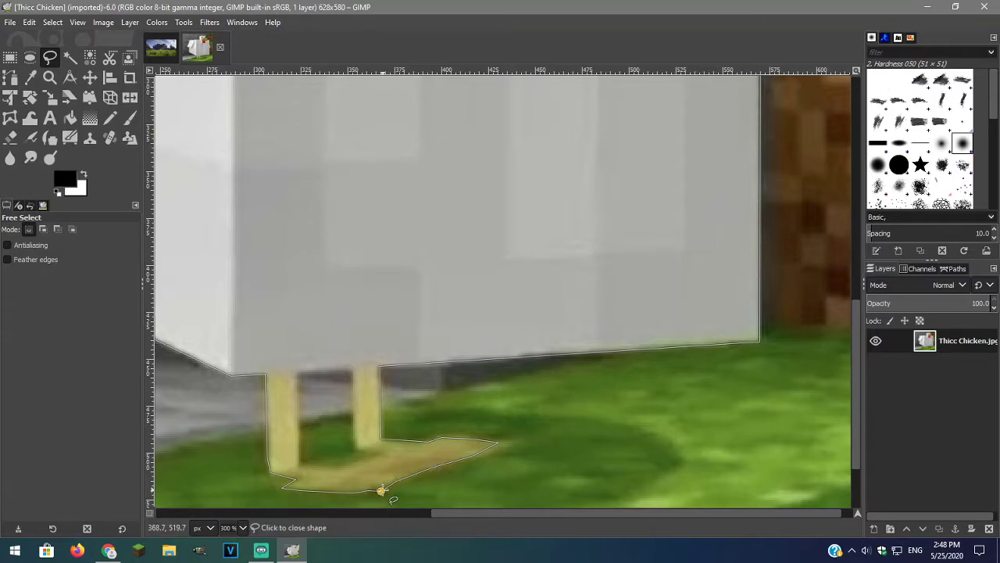
click(380, 490)
Turn the chicken outline into a selection and invert it onto the background
scroll(575, 400, down, 4)
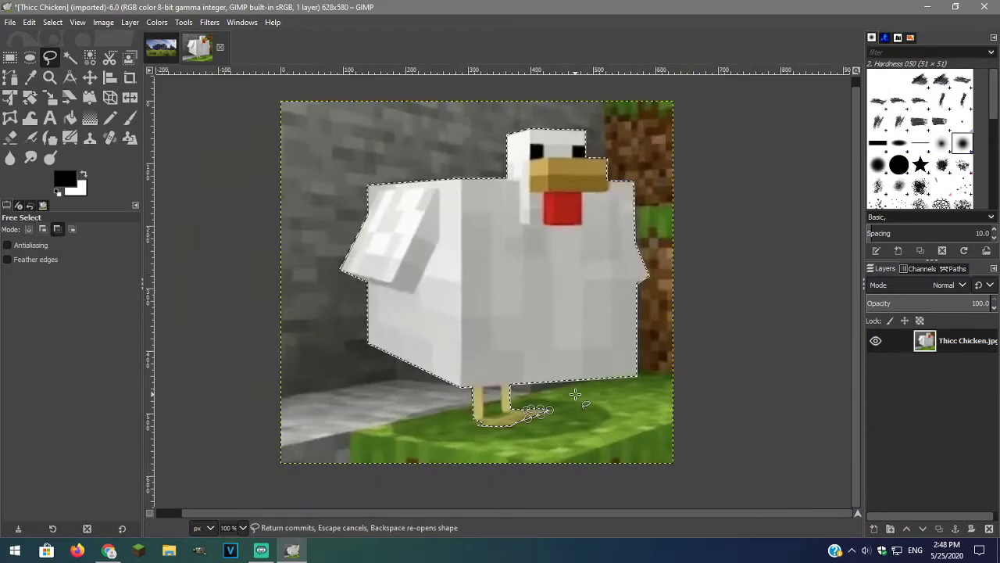
drag(626, 399, 614, 417)
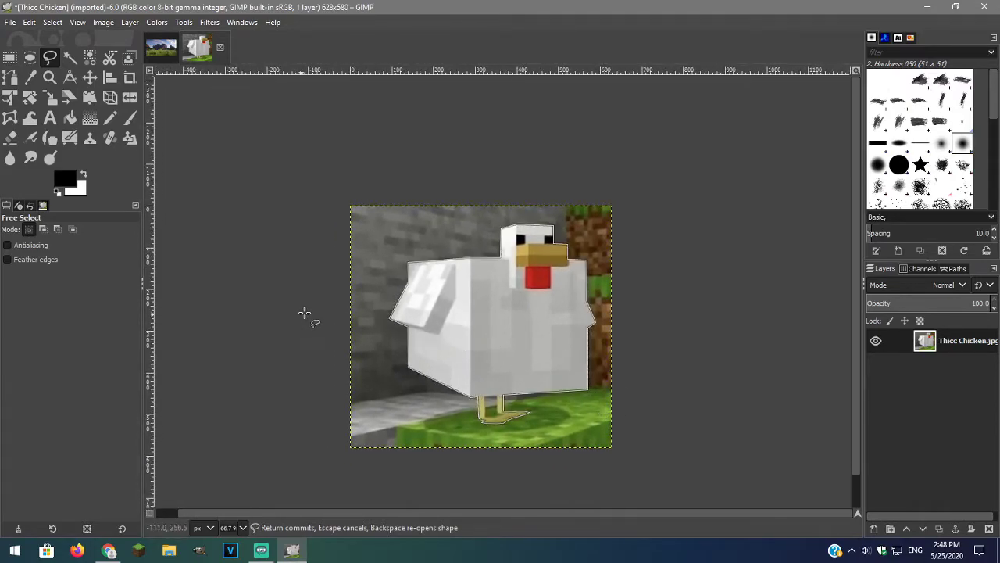
key(Return)
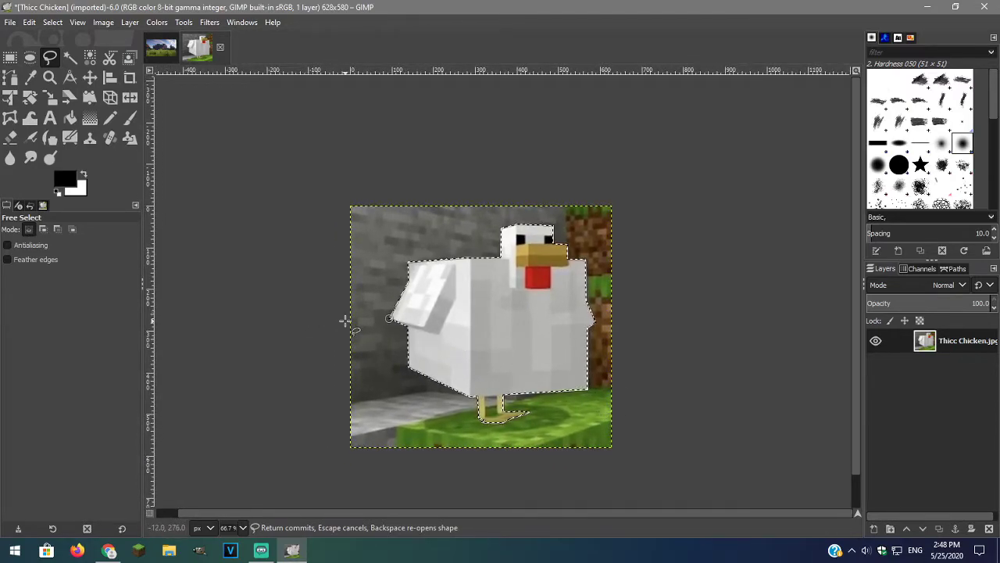
click(52, 22)
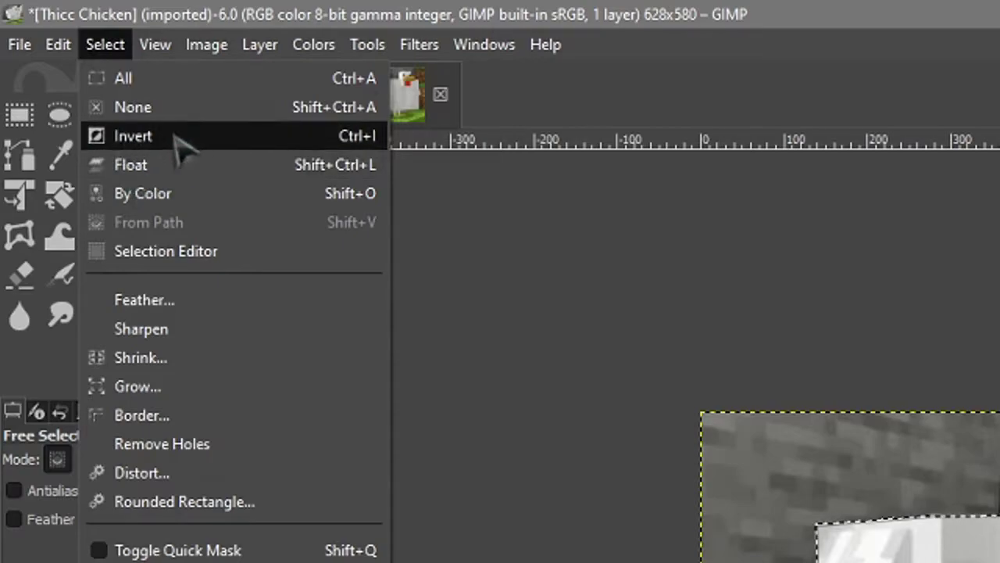
click(176, 137)
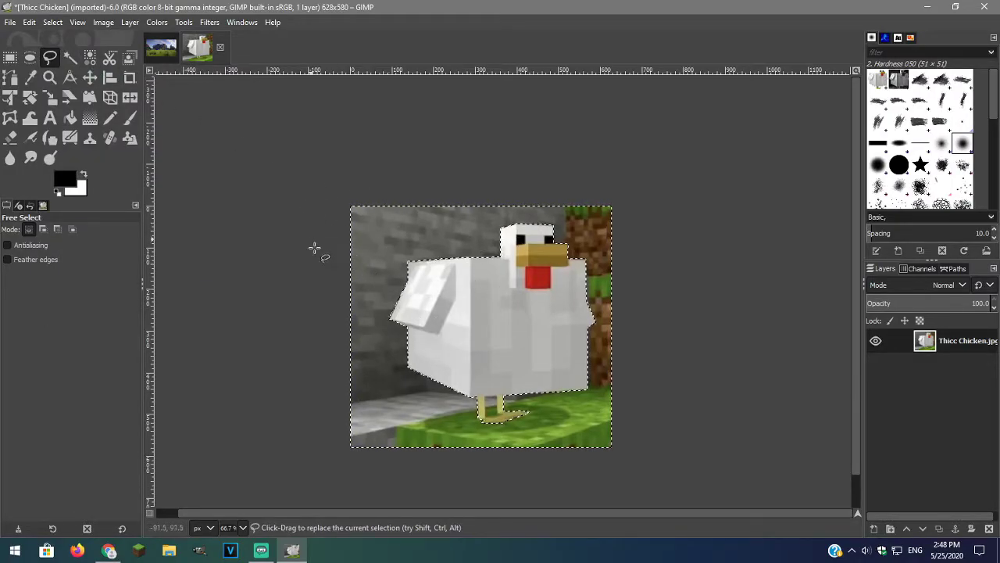
Add an alpha channel to the chicken layer and cut the background to transparency
key(ctrl+x)
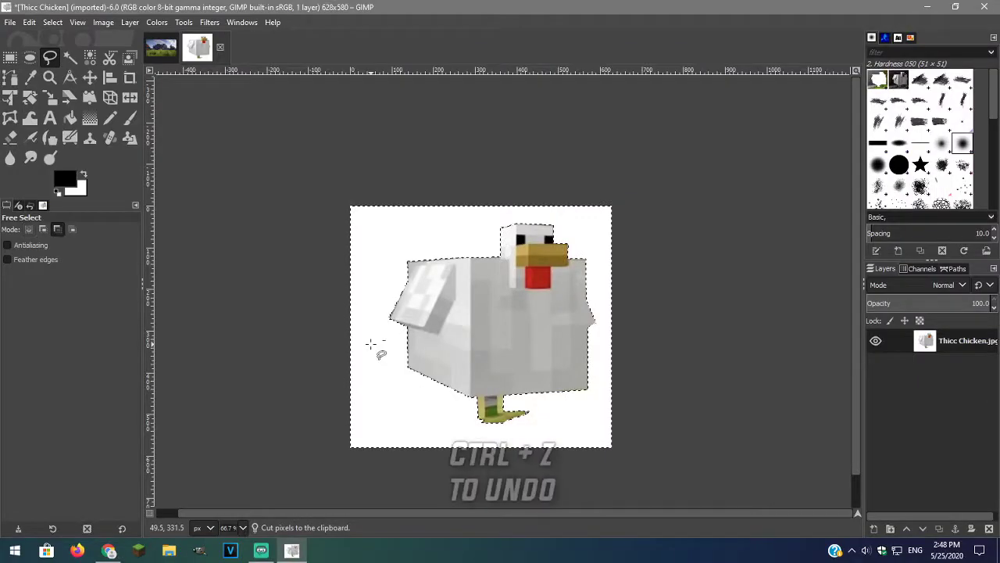
key(ctrl+z)
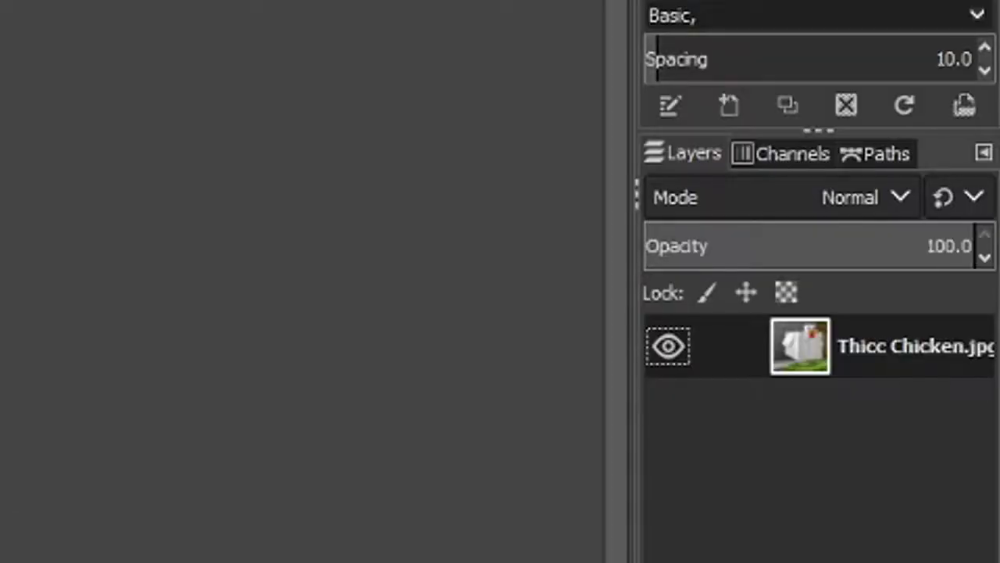
right_click(826, 369)
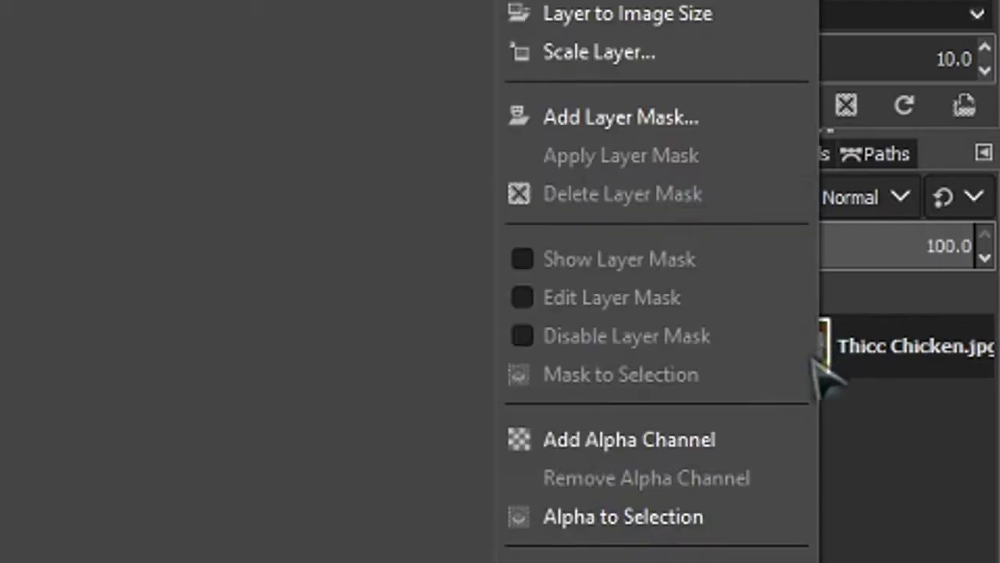
click(644, 442)
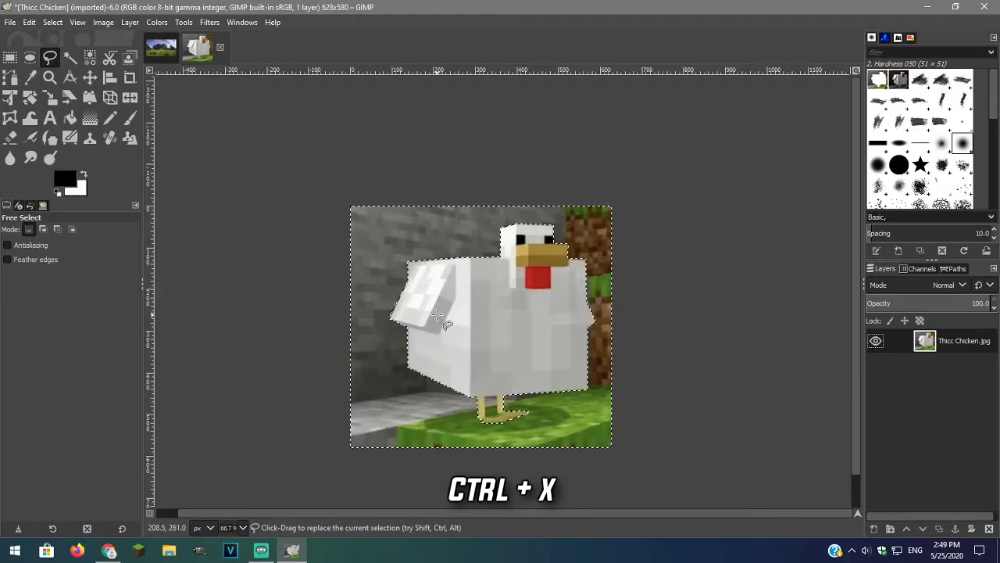
key(ctrl+x)
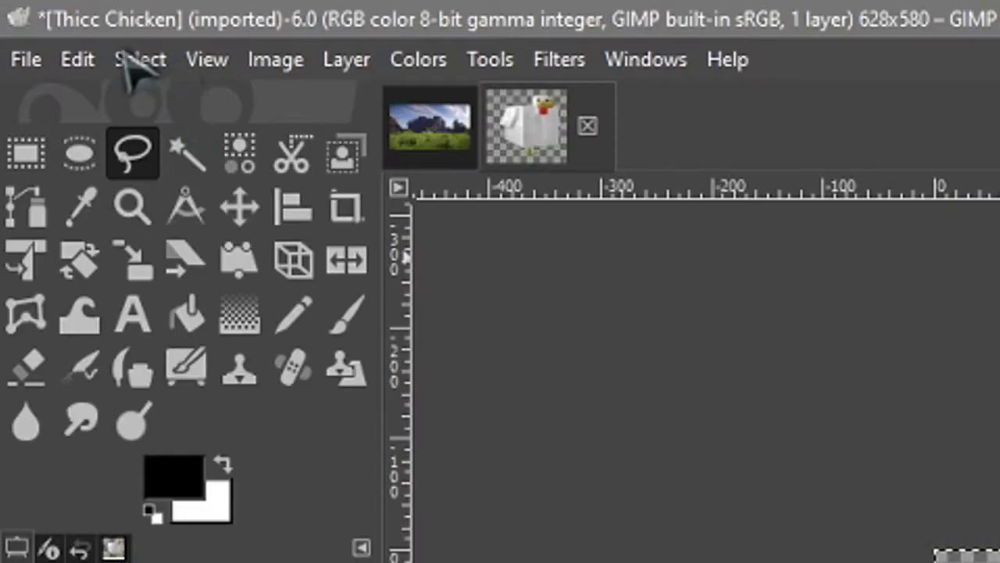
Clear the previous selection and zoom in on the chicken's legs
click(52, 22)
click(50, 51)
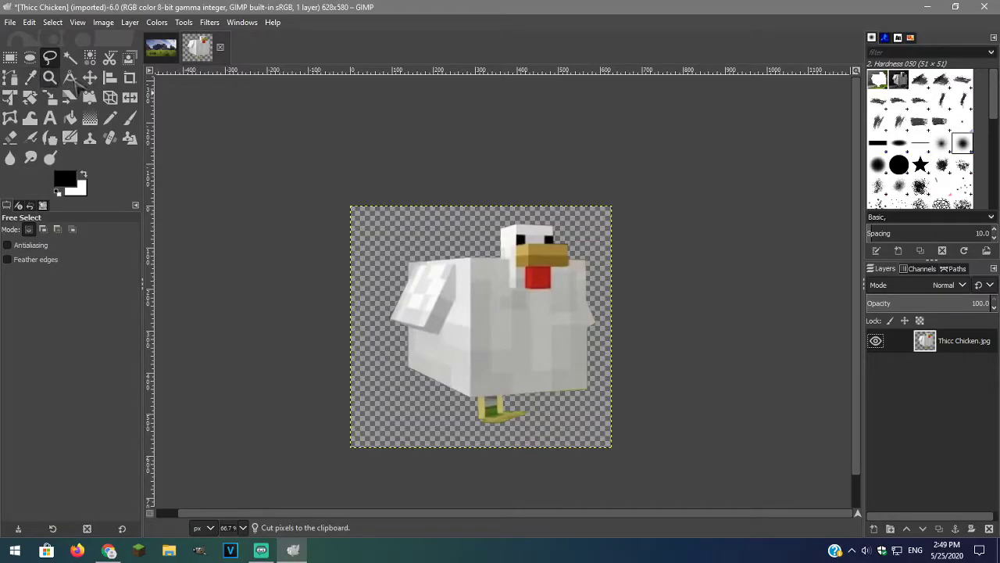
click(239, 207)
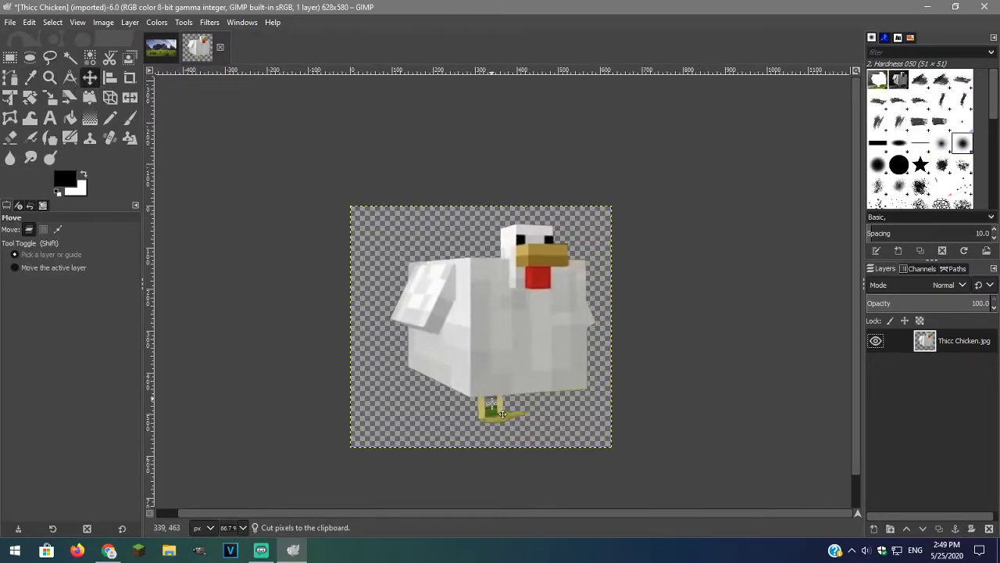
ctrl+scroll(518, 444, up, 5)
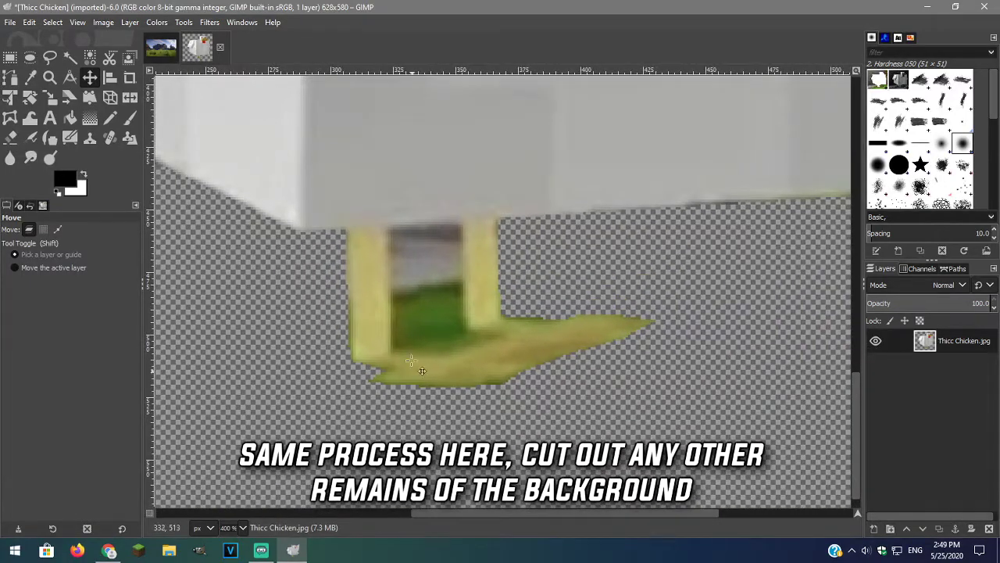
Outline the leftover grass patch between the chicken's legs with Free Select
click(49, 57)
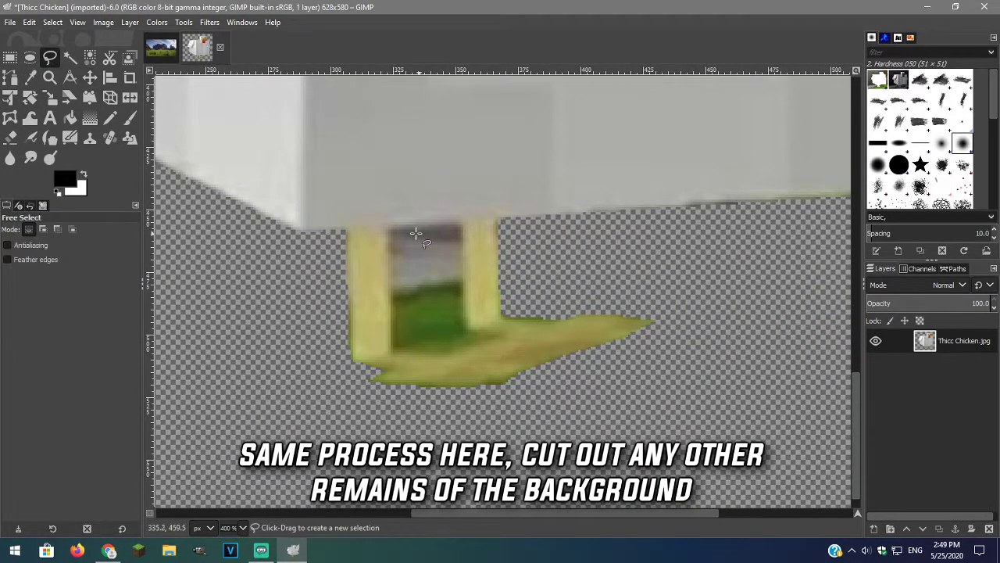
click(390, 224)
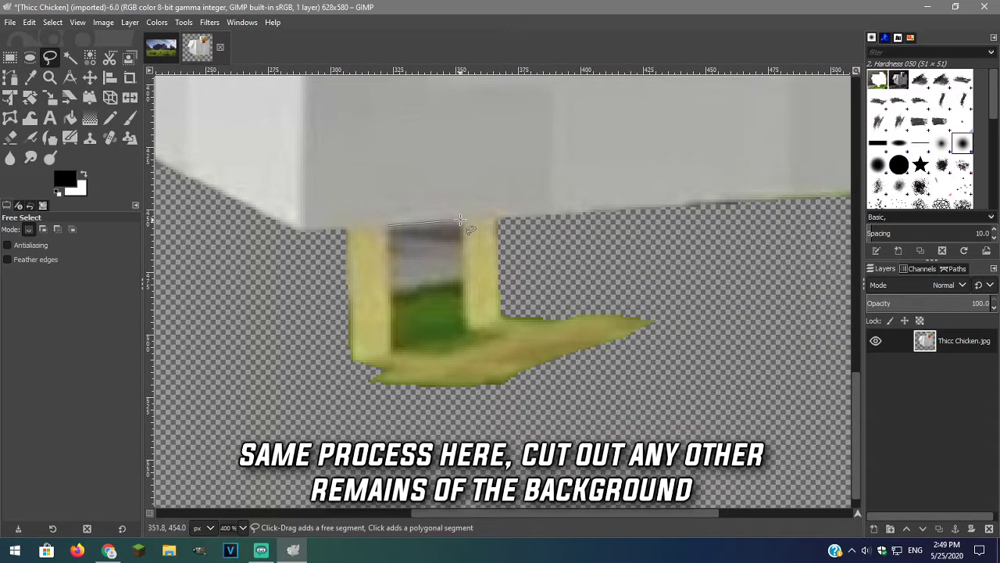
click(465, 326)
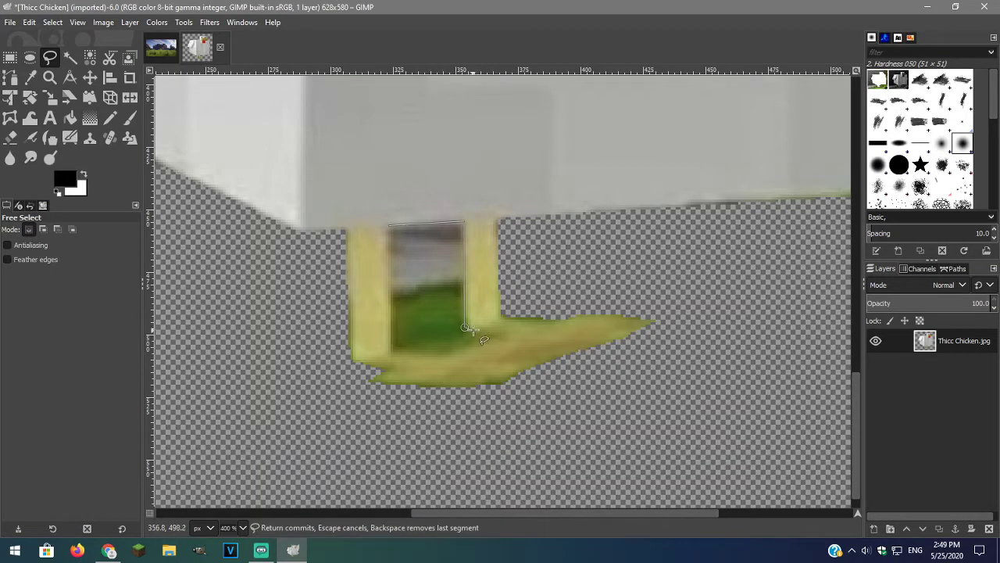
click(391, 353)
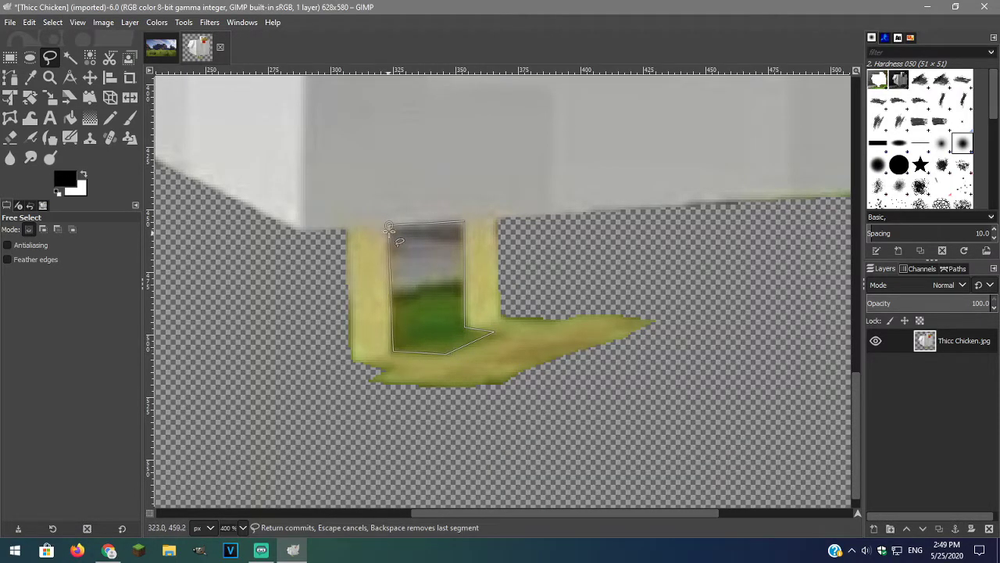
click(389, 223)
drag(446, 353, 440, 356)
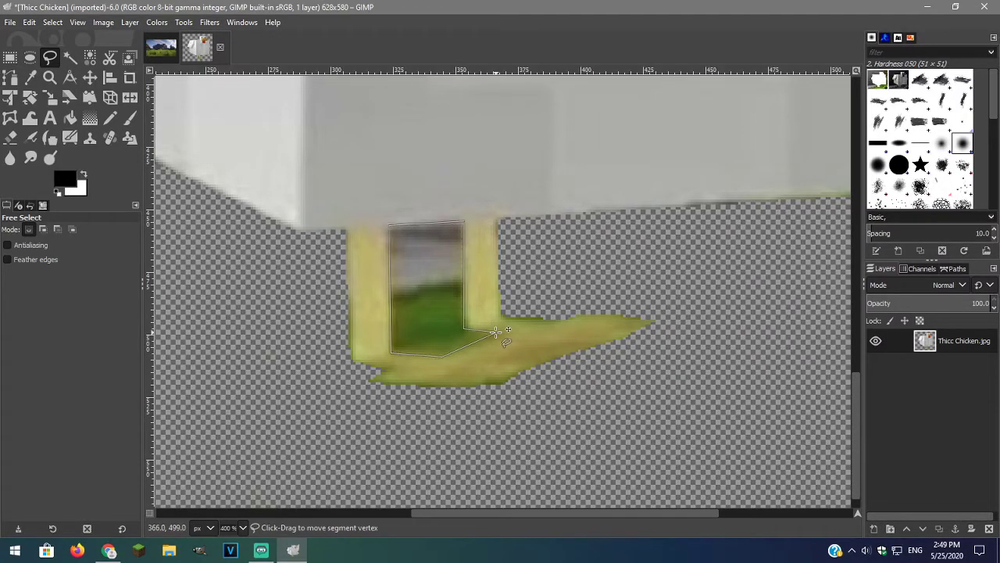
Cut the grass patch away, deselect everything and zoom out
key(ctrl+x)
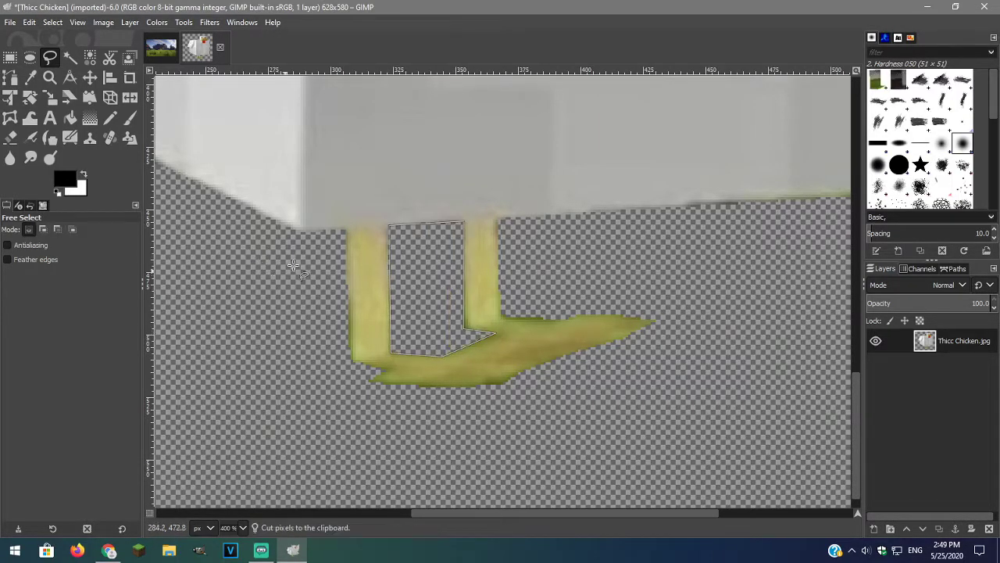
click(52, 21)
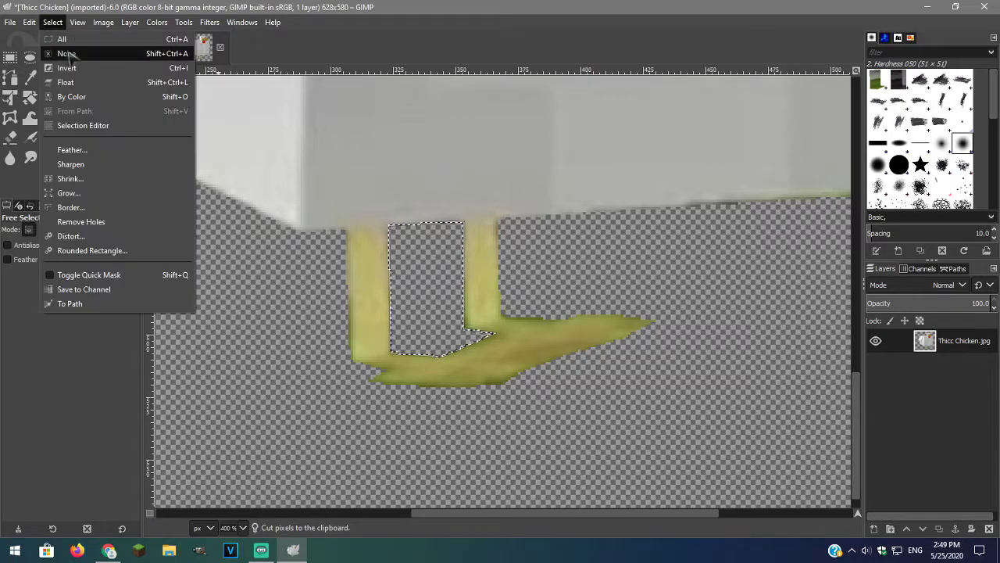
click(69, 50)
scroll(347, 191, down, 4)
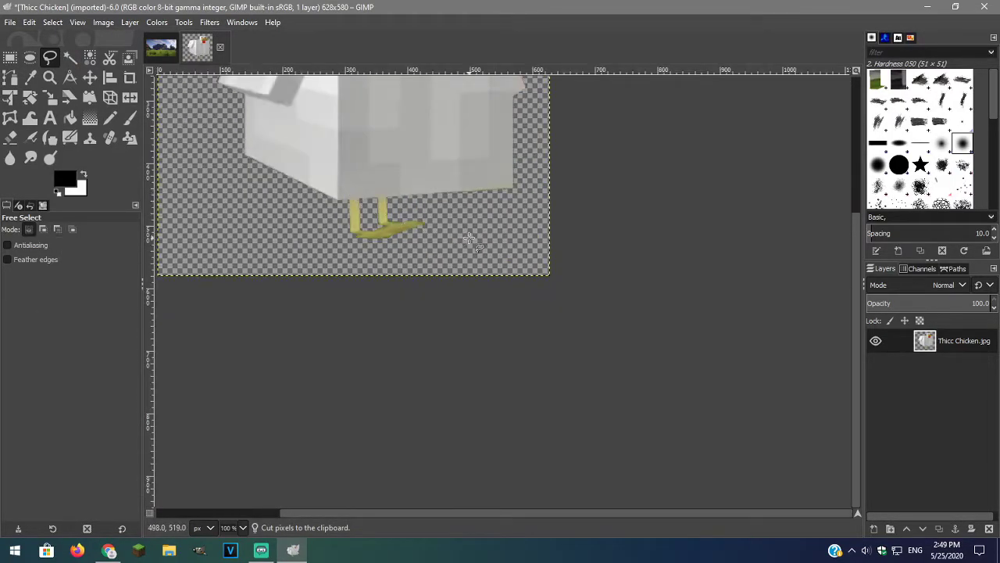
scroll(434, 291, down, 2)
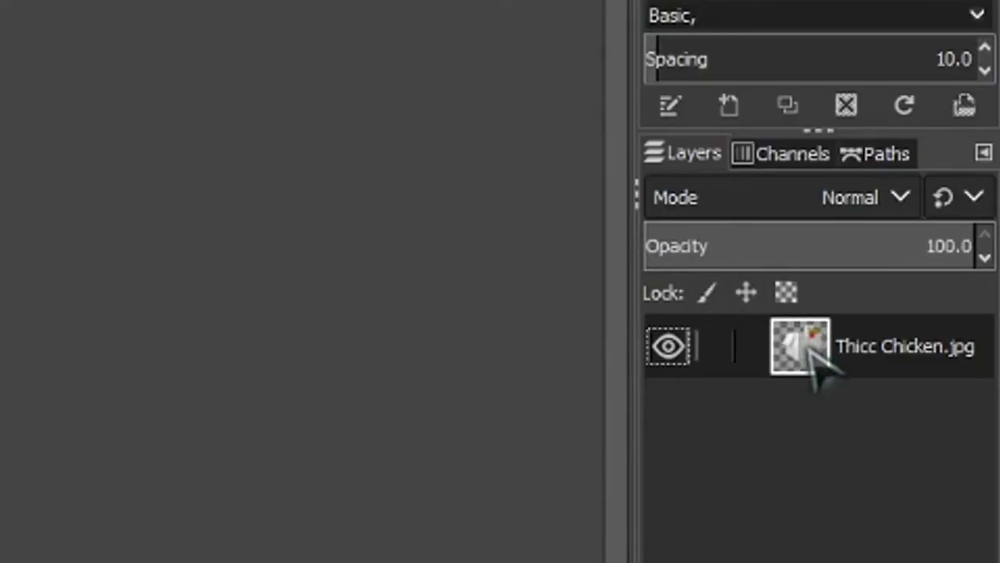
Copy the cut-out chicken into the landscape image as a new layer and shift it left
drag(807, 342, 843, 562)
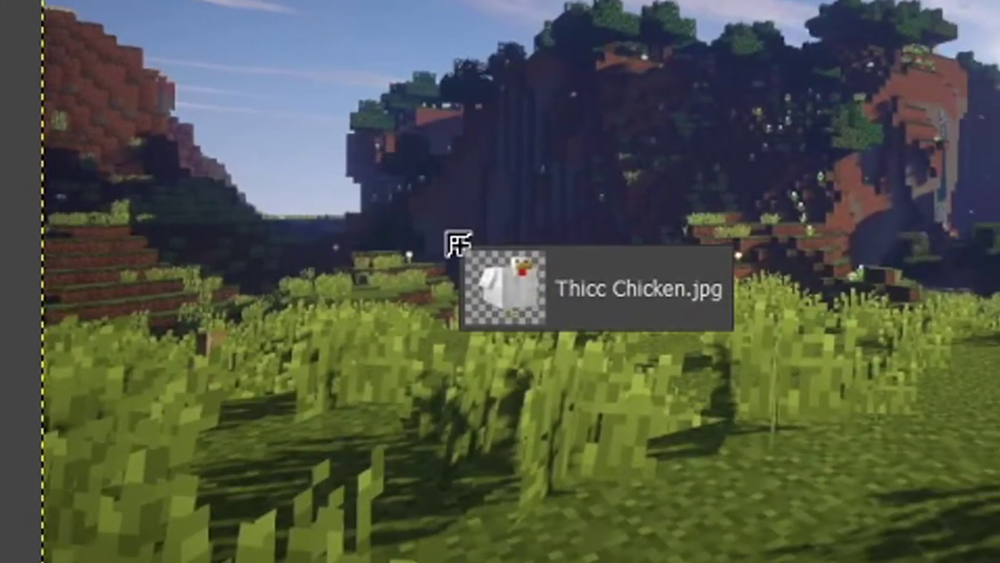
drag(451, 245, 418, 306)
drag(490, 297, 400, 293)
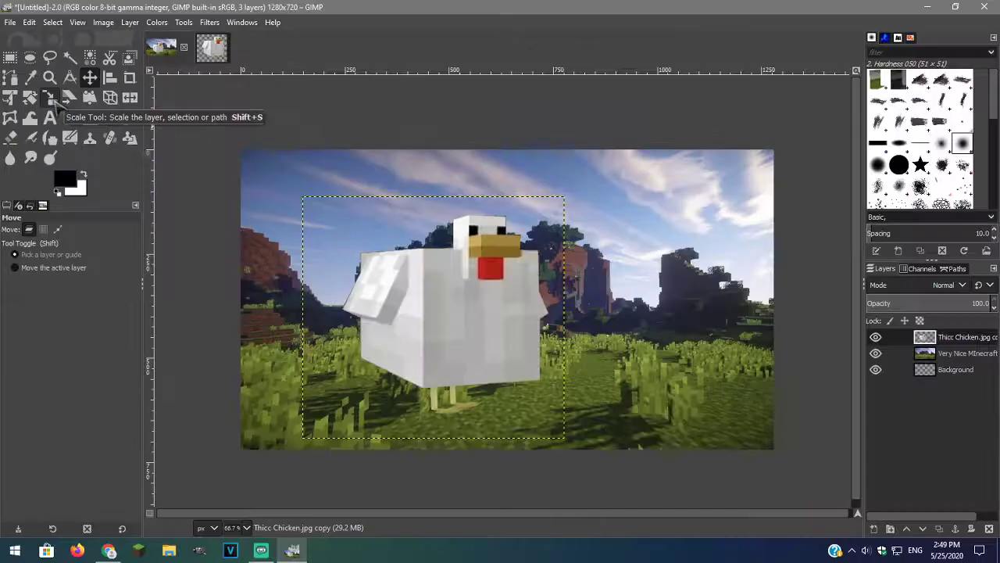
Scale the chicken layer up to about 798×729, keeping its aspect ratio
click(50, 98)
click(357, 222)
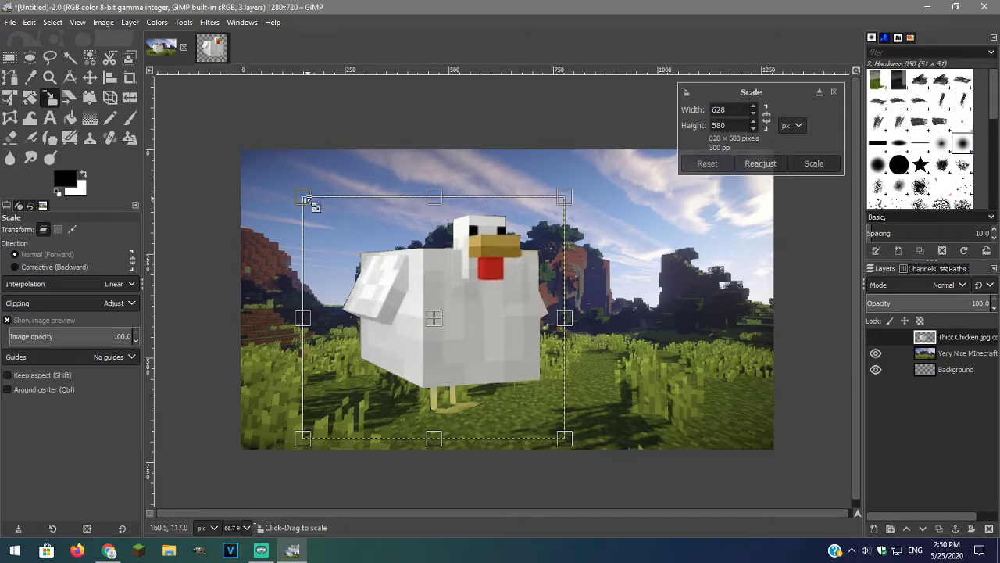
drag(307, 199, 239, 138)
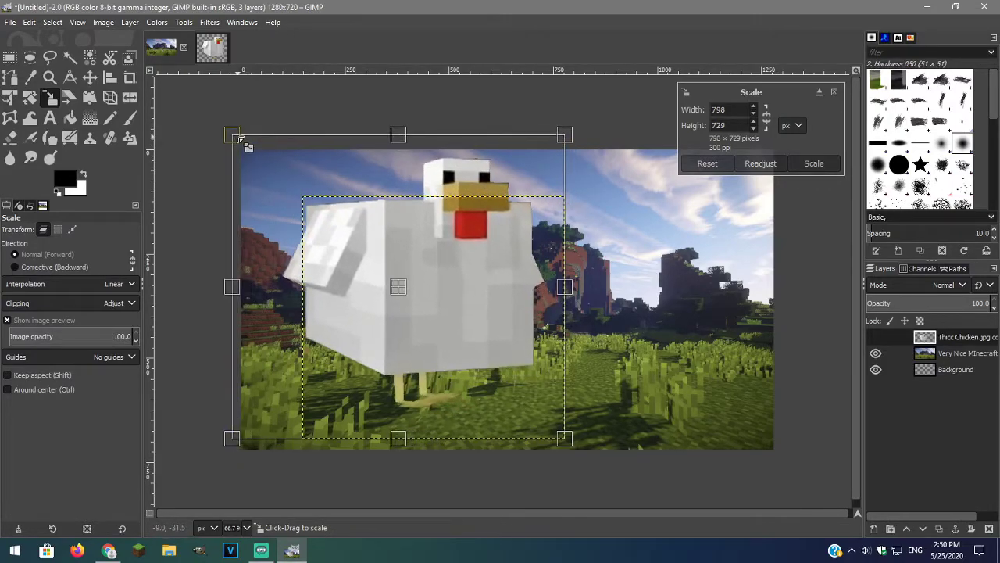
key(shift)
click(814, 164)
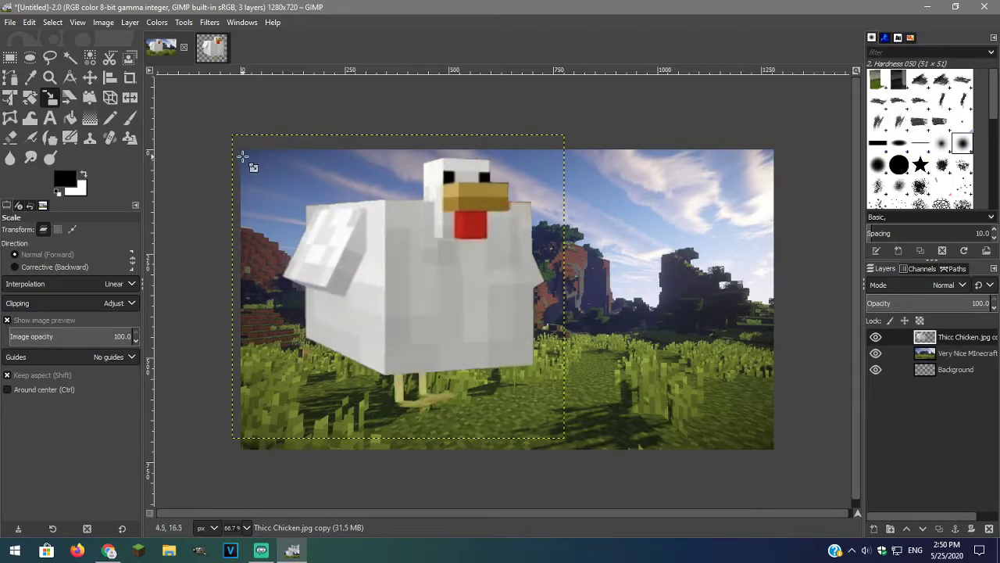
Rotate the chicken about -14.6° and move it into the lower-left corner
click(30, 98)
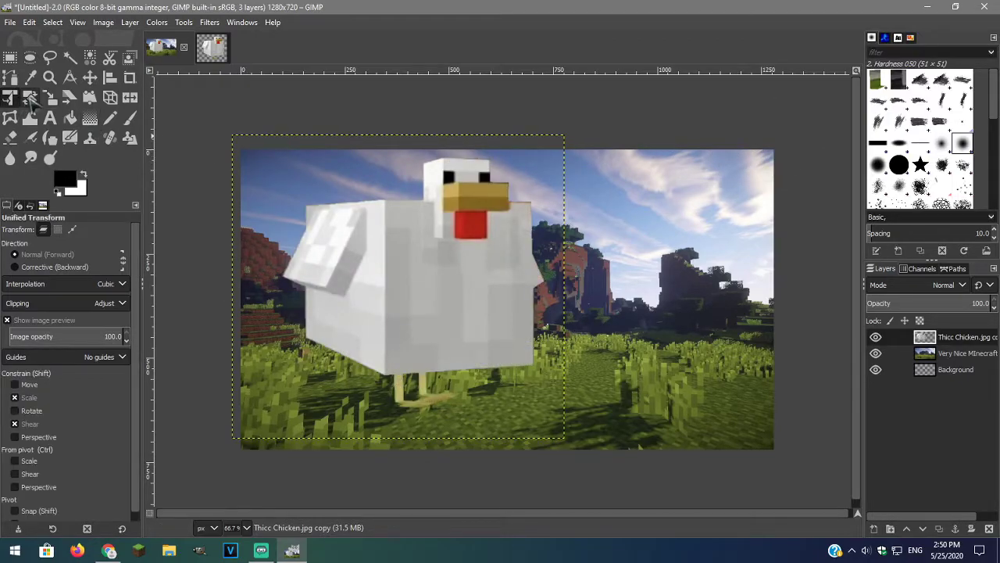
click(400, 219)
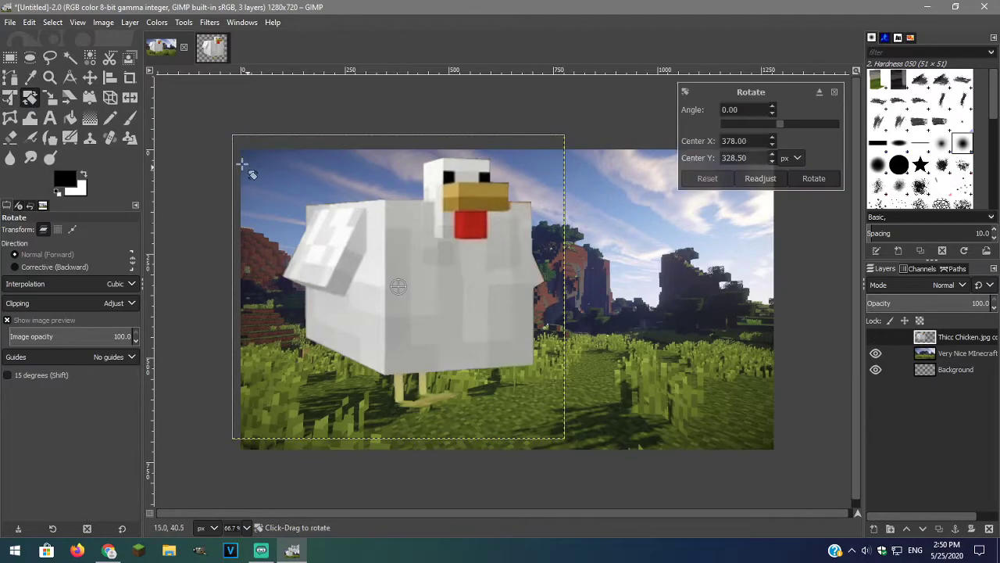
drag(233, 134, 192, 178)
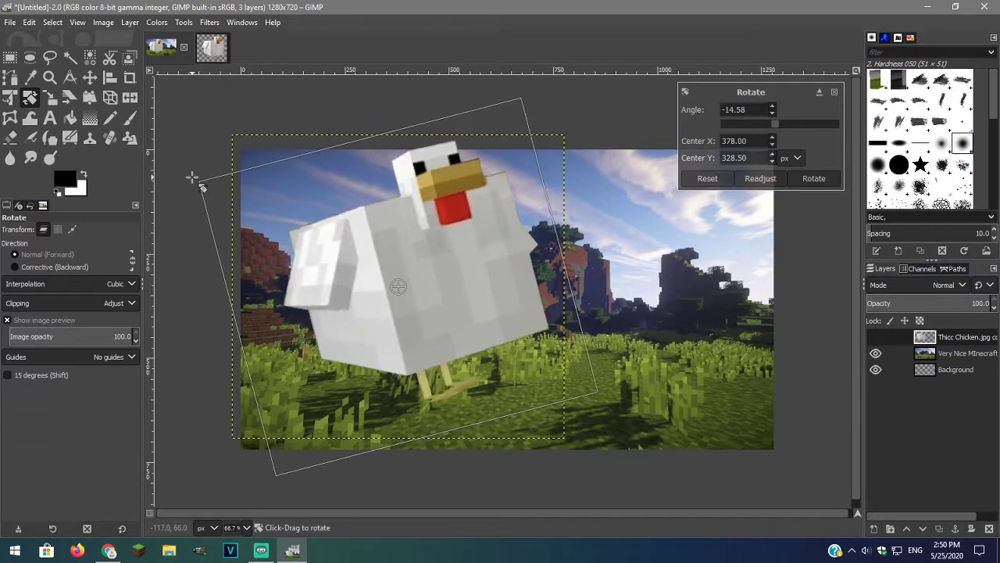
click(814, 179)
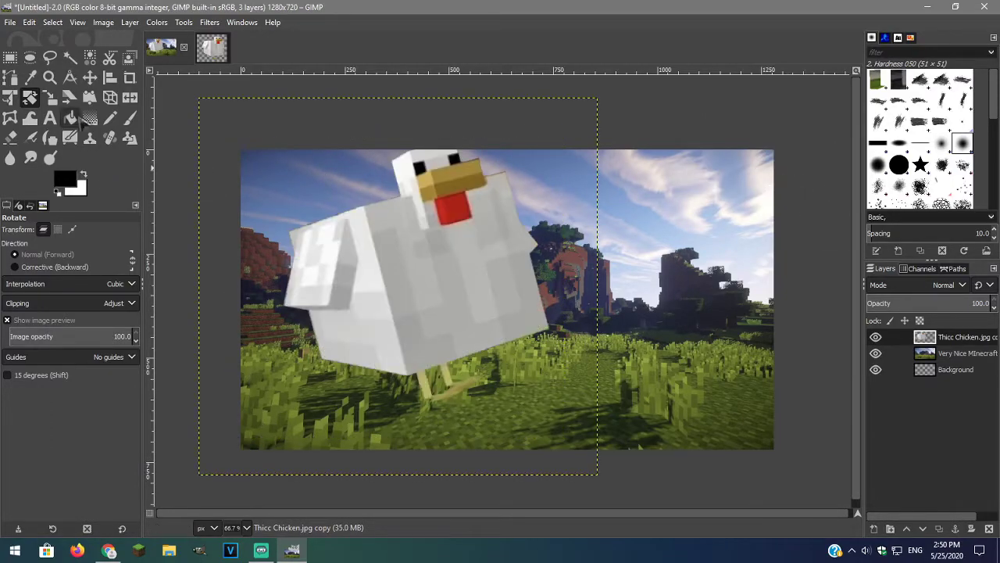
click(90, 78)
drag(406, 279, 369, 415)
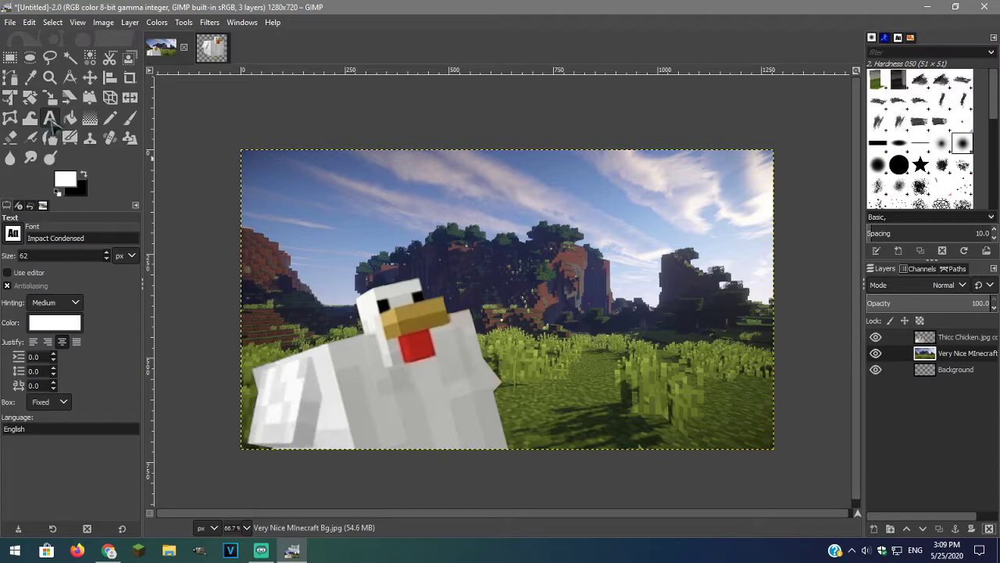
Choose Impact Condensed and type THUMBNAIL in a text box in the upper-right sky
click(13, 233)
scroll(115, 320, up, 5)
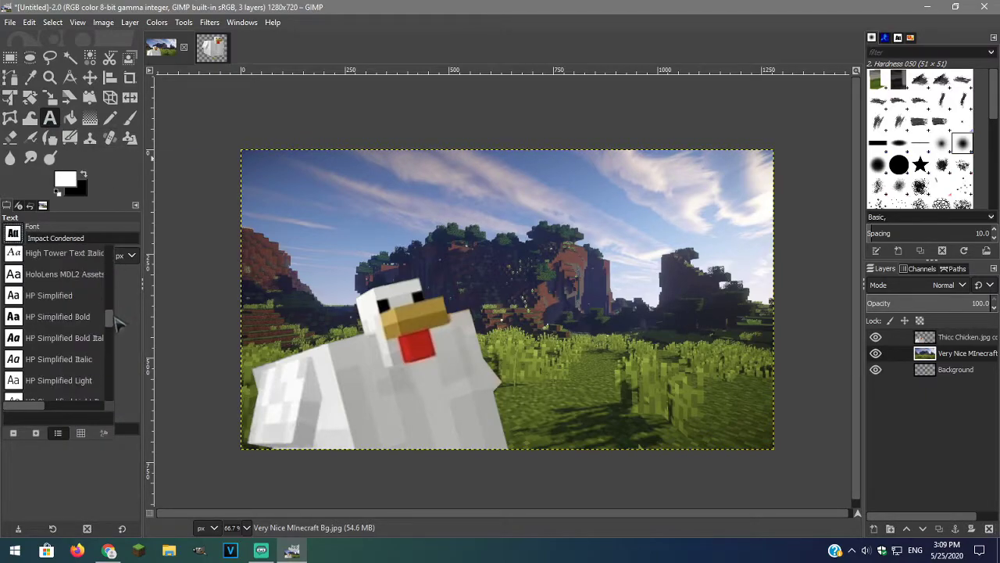
click(84, 232)
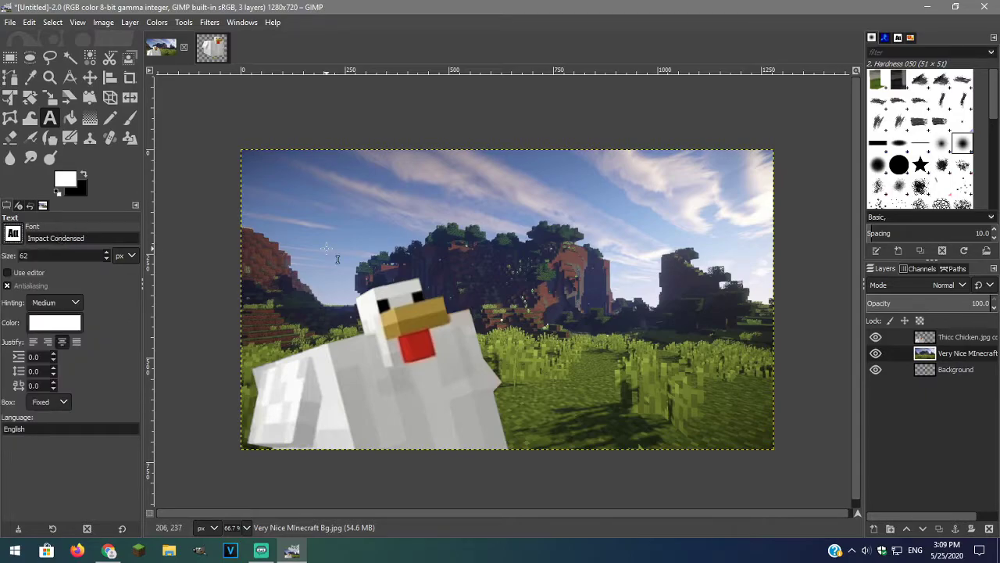
drag(477, 198, 711, 275)
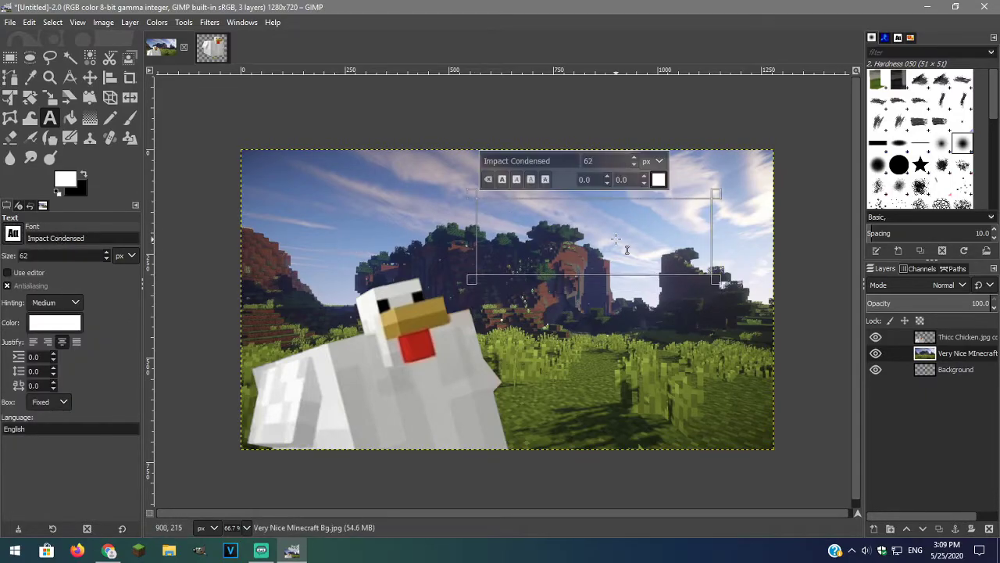
text(Thumb)
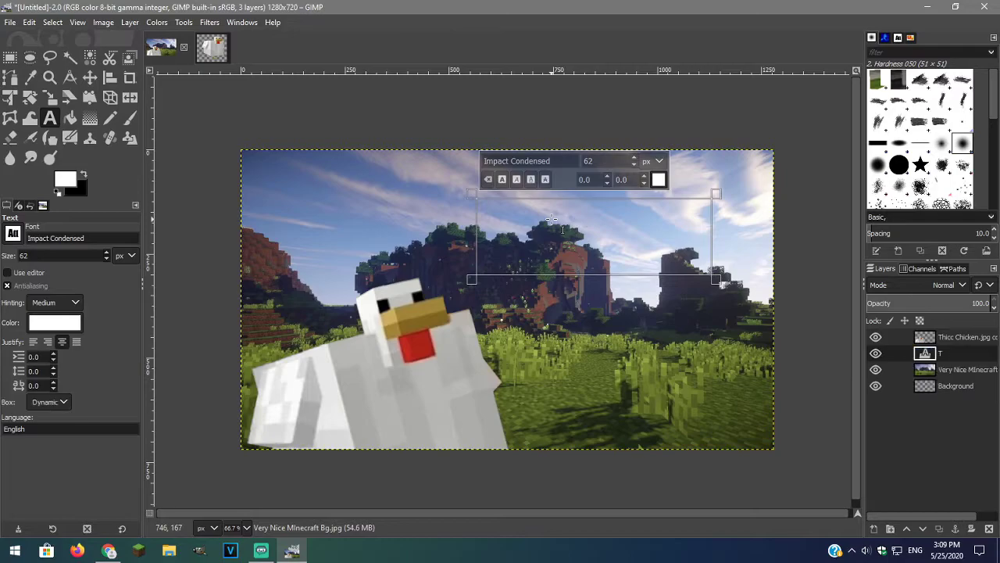
key(BackSpace)
key(BackSpace)
key(BackSpace)
key(BackSpace)
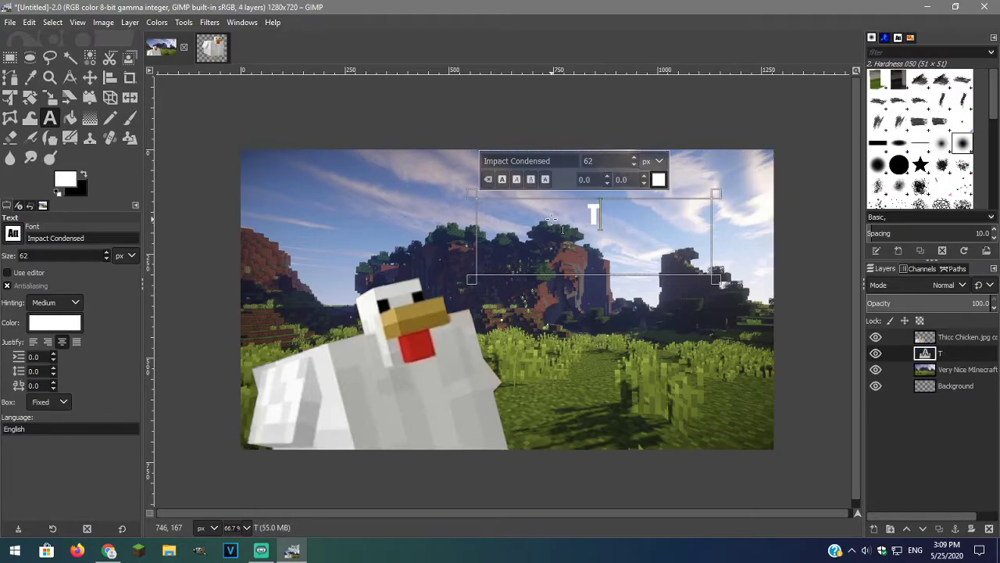
text(HUMBNAIL)
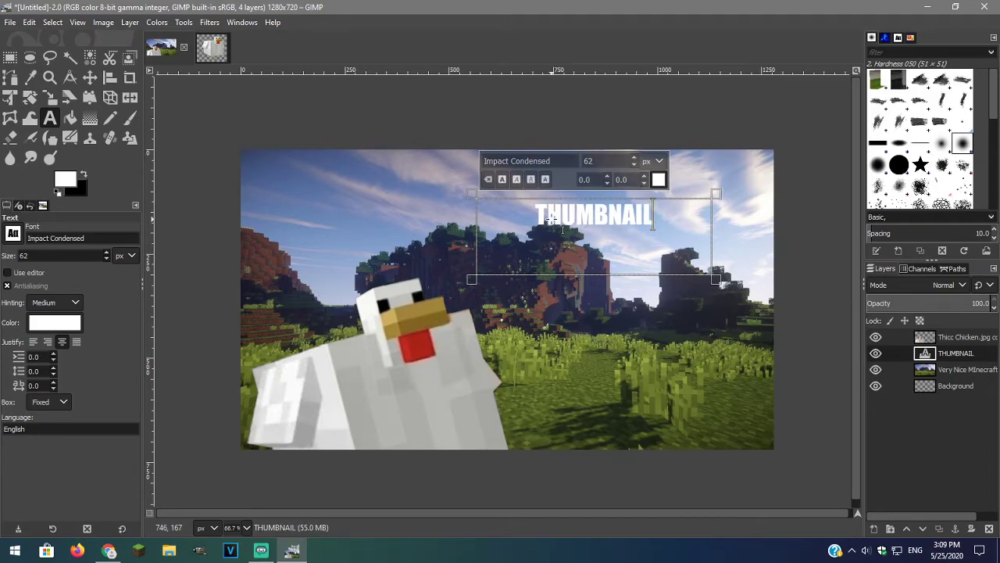
Enlarge the THUMBNAIL text to about 174 px and widen its box to fit
double_click(622, 227)
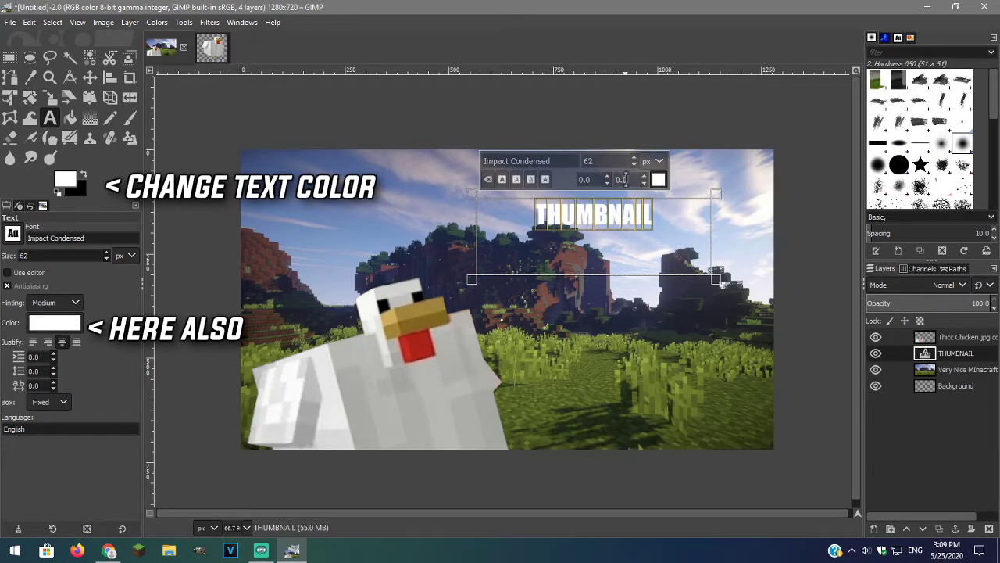
scroll(635, 159, up, 20)
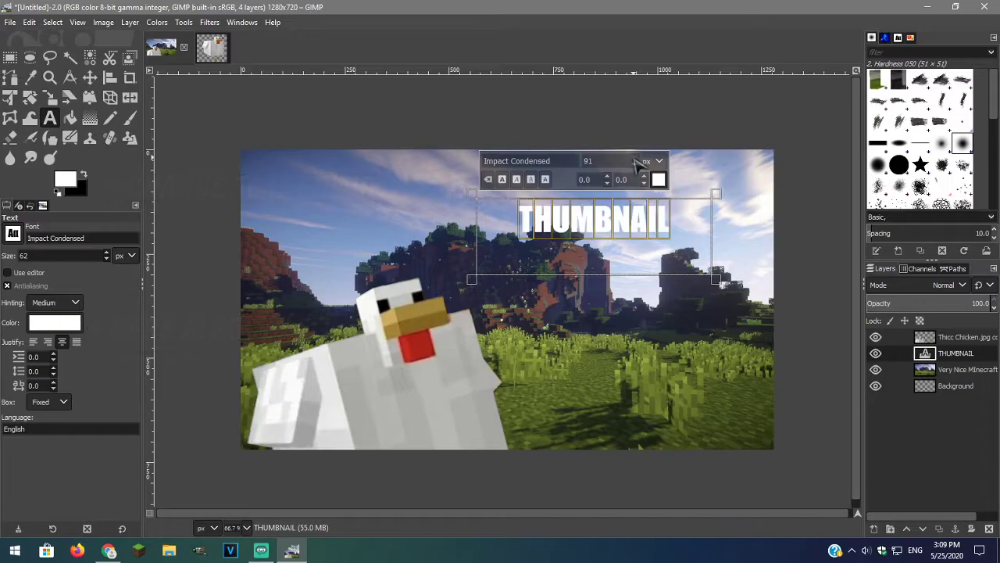
scroll(636, 160, up, 6)
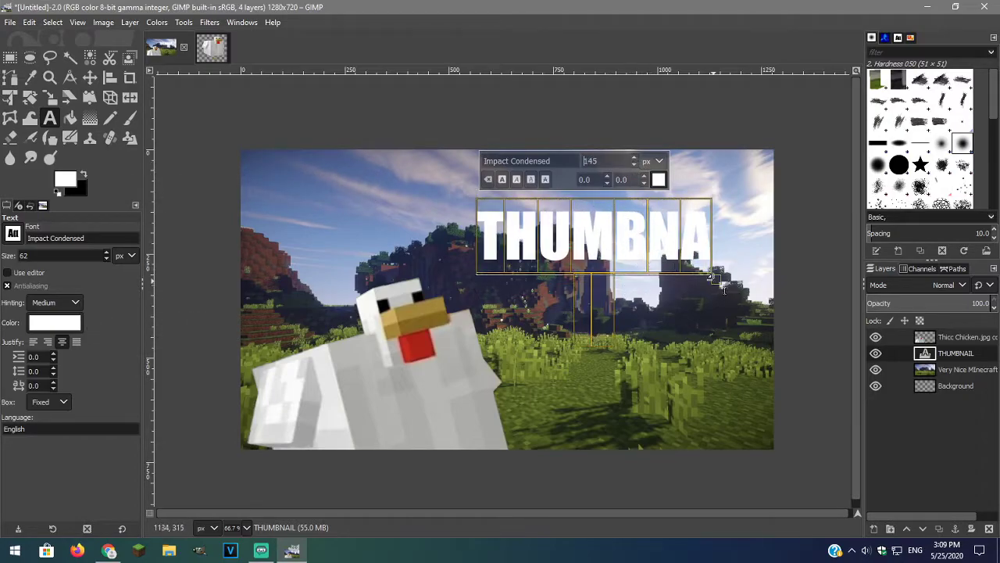
drag(718, 280, 822, 356)
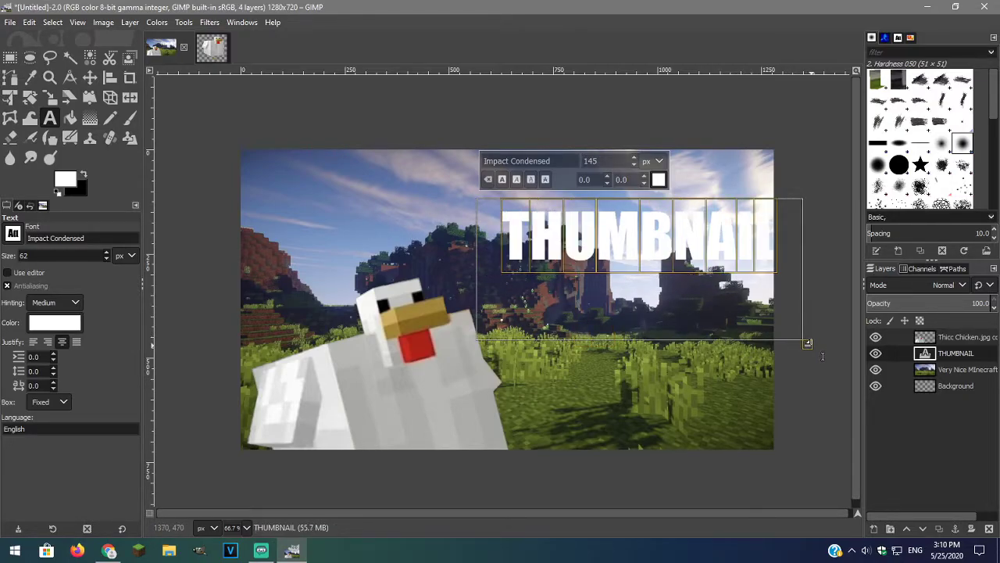
Position the THUMBNAIL text across the upper right of the scene
click(90, 78)
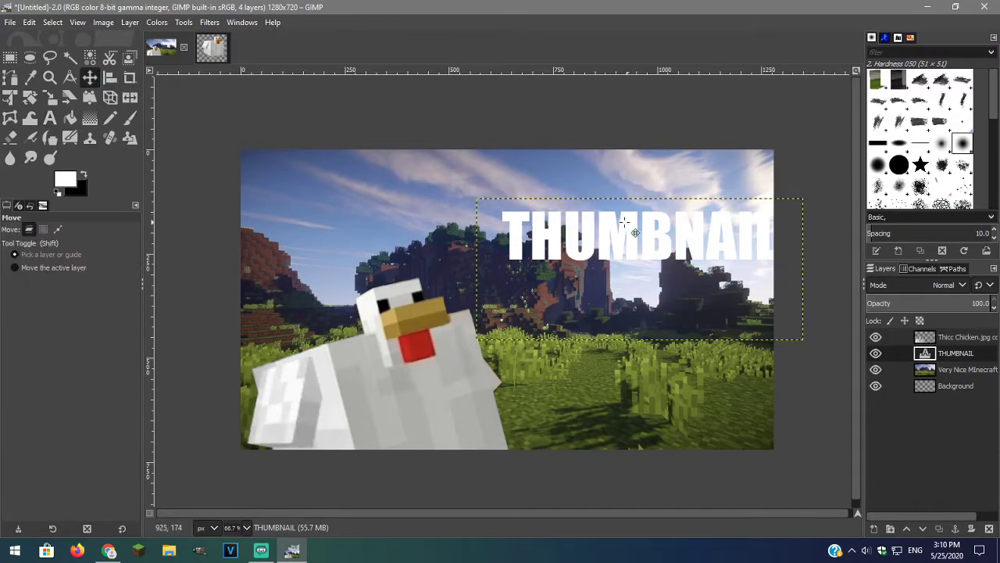
drag(628, 223, 586, 211)
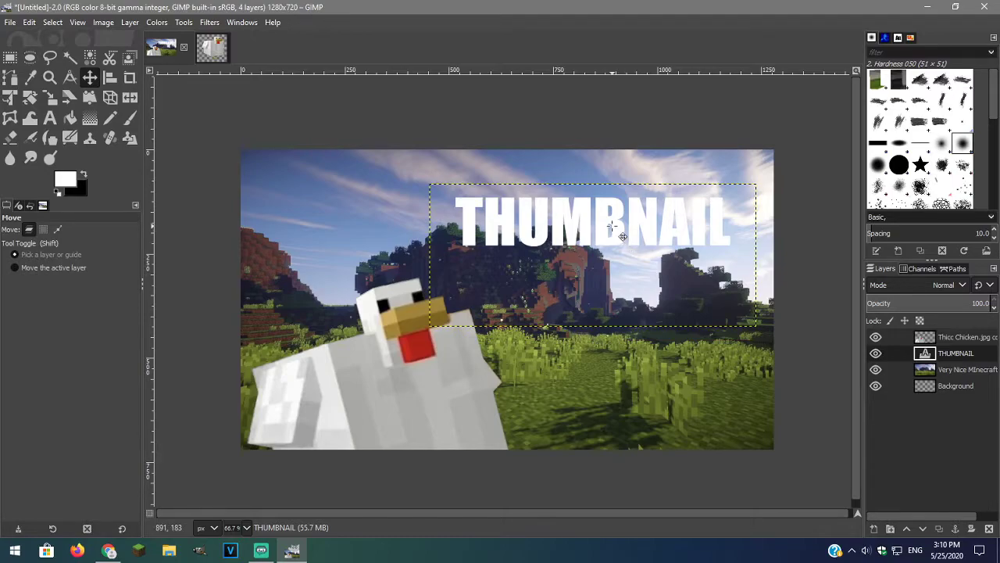
drag(611, 228, 613, 238)
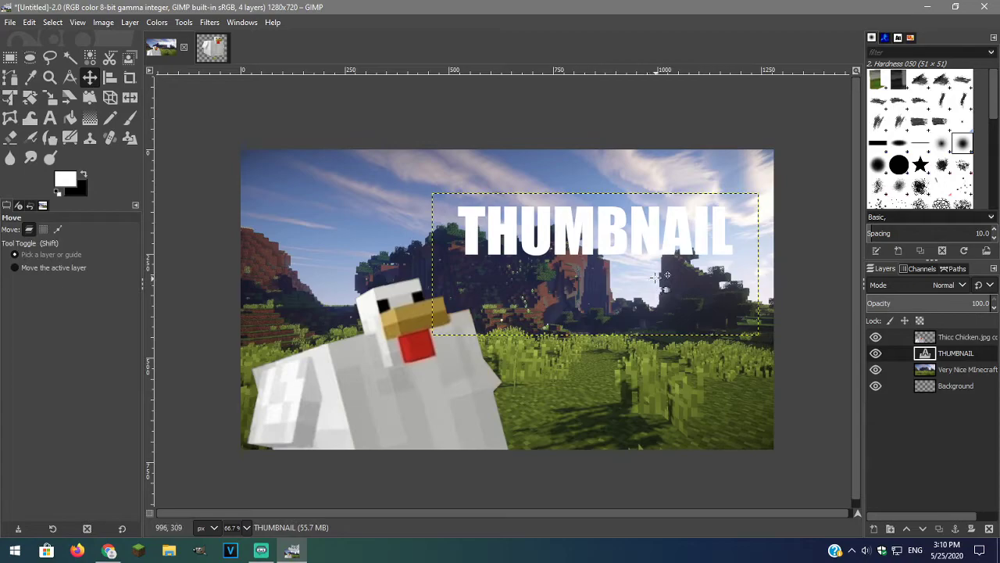
key(t)
click(593, 235)
key(ctrl+a)
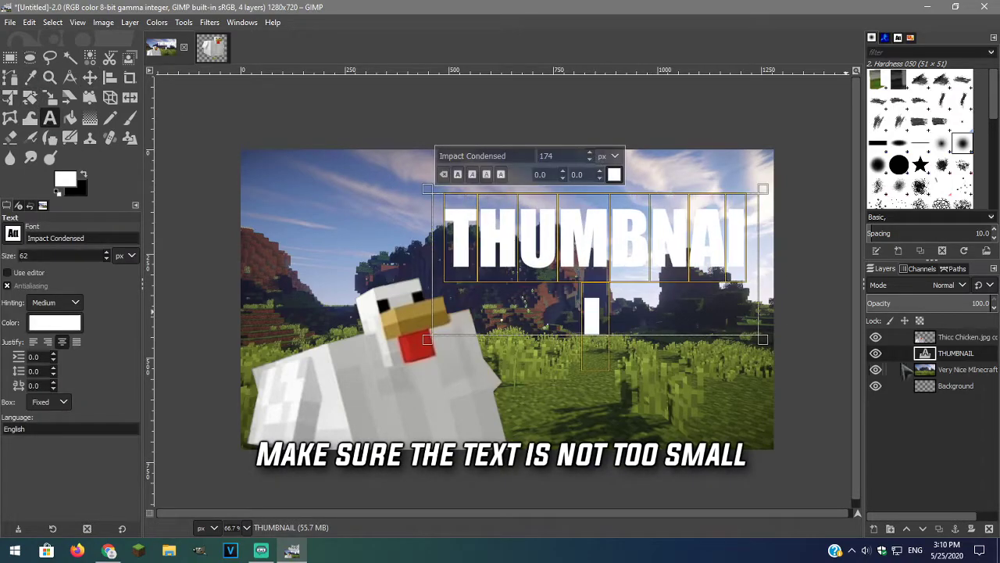
key(m)
drag(627, 249, 603, 224)
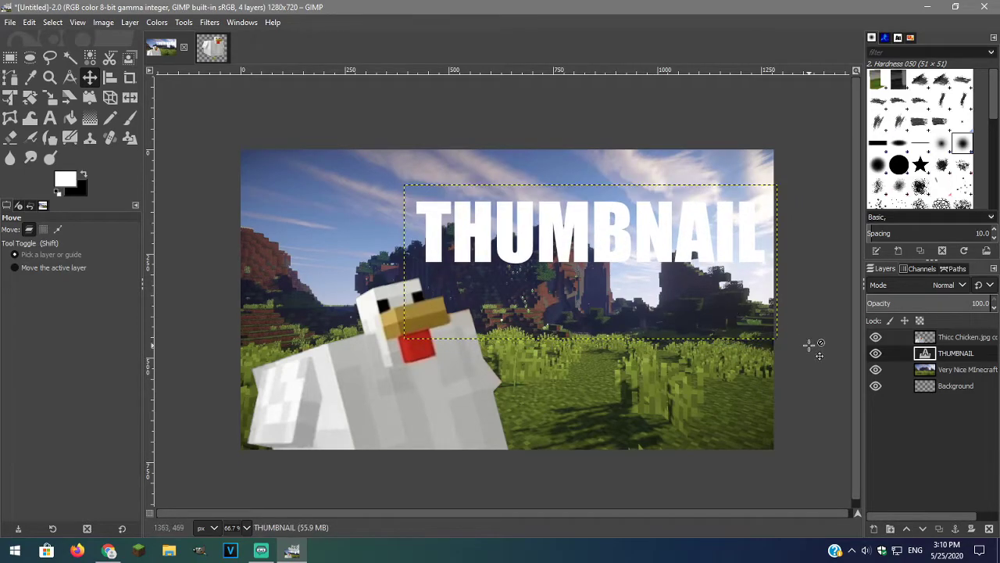
Select the THUMBNAIL letters' shape and pick the Yellow Orange gradient
right_click(961, 356)
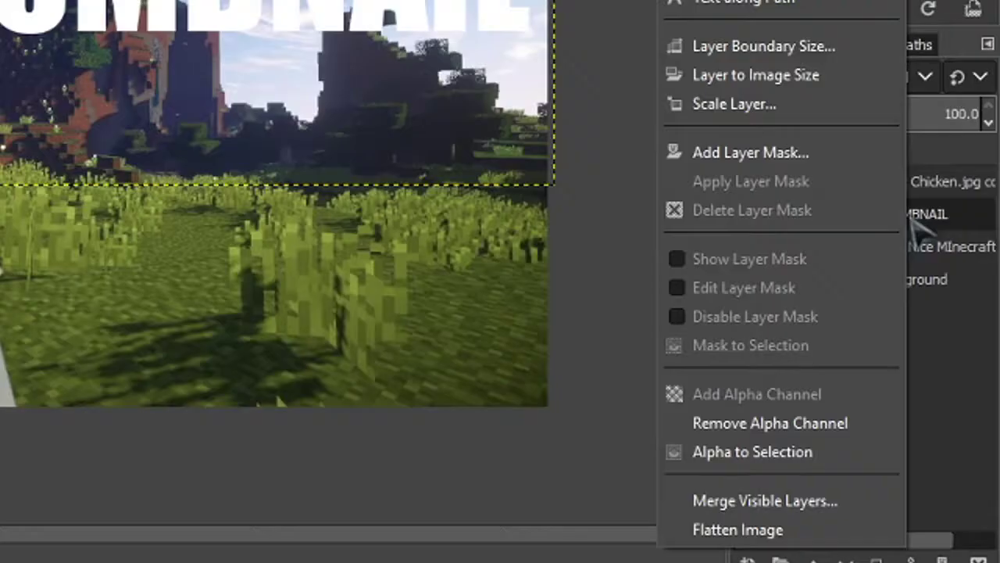
click(726, 453)
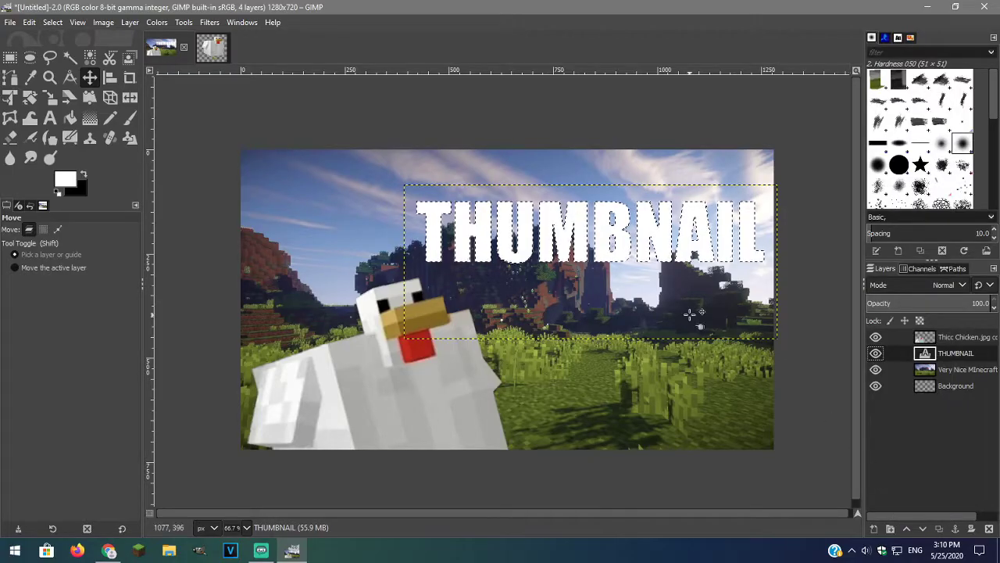
click(90, 117)
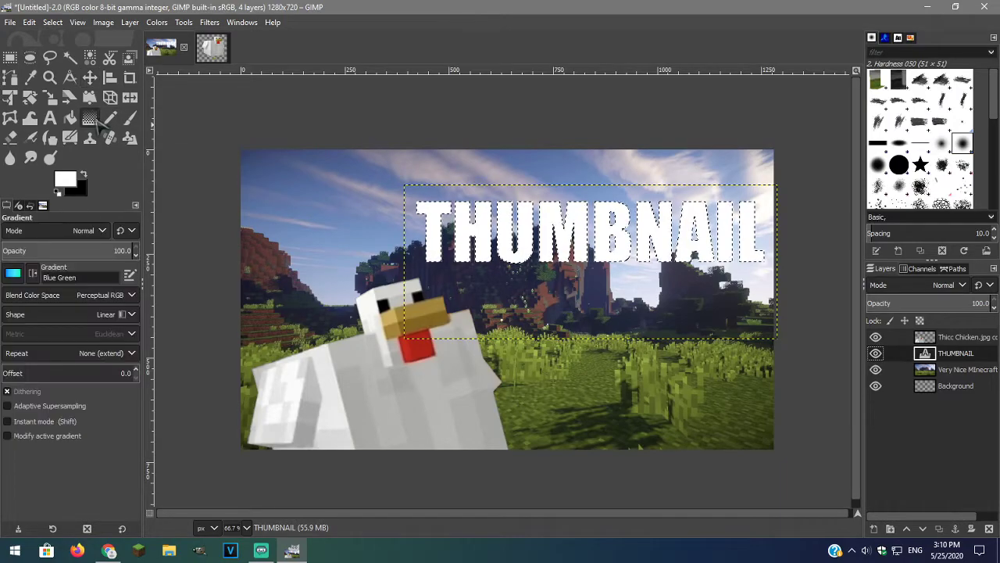
click(14, 274)
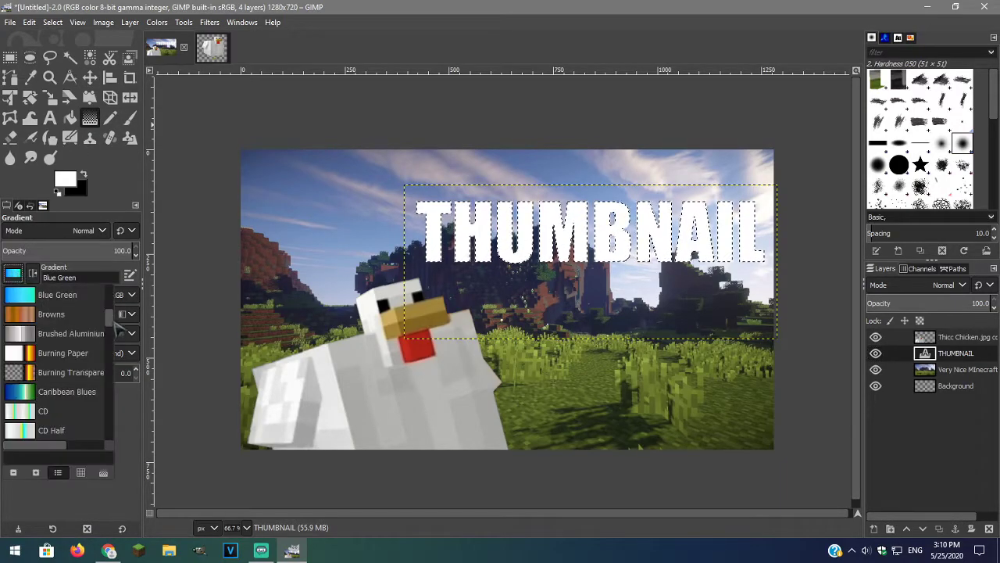
scroll(114, 324, down, 3)
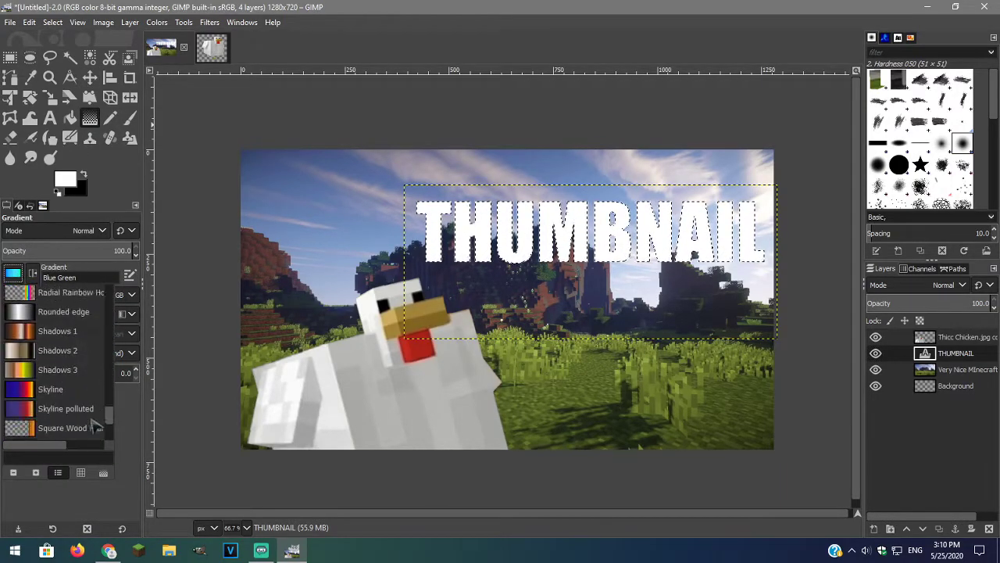
scroll(93, 427, down, 4)
click(90, 432)
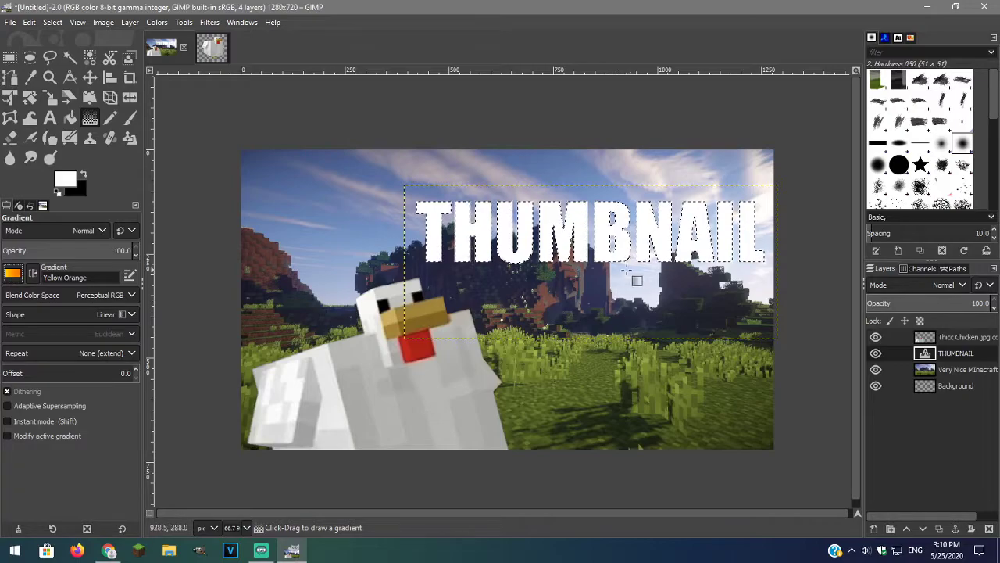
Fill the letters with a top-to-bottom yellow-to-orange gradient with a rebalanced middle stop
drag(596, 273, 595, 193)
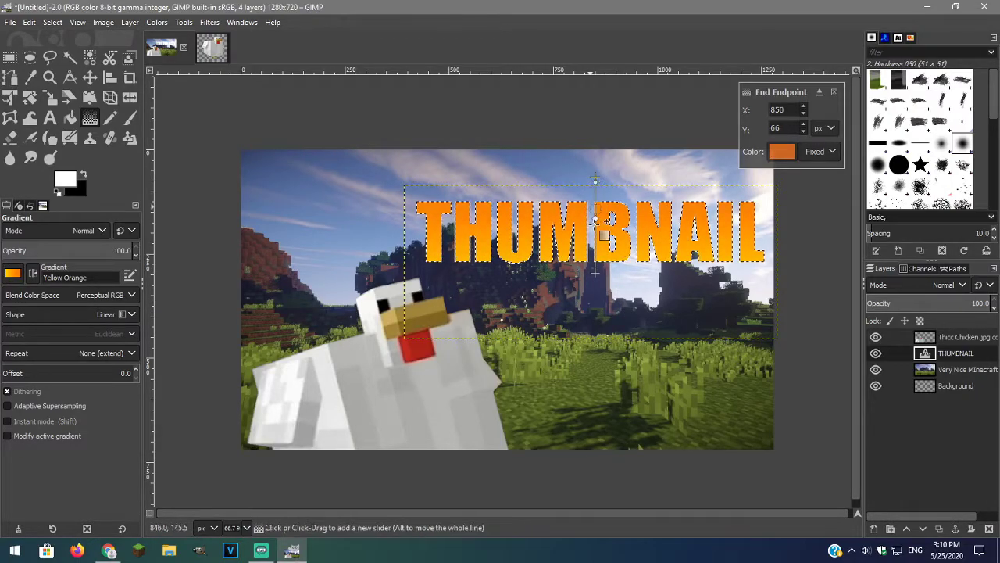
drag(596, 272, 596, 258)
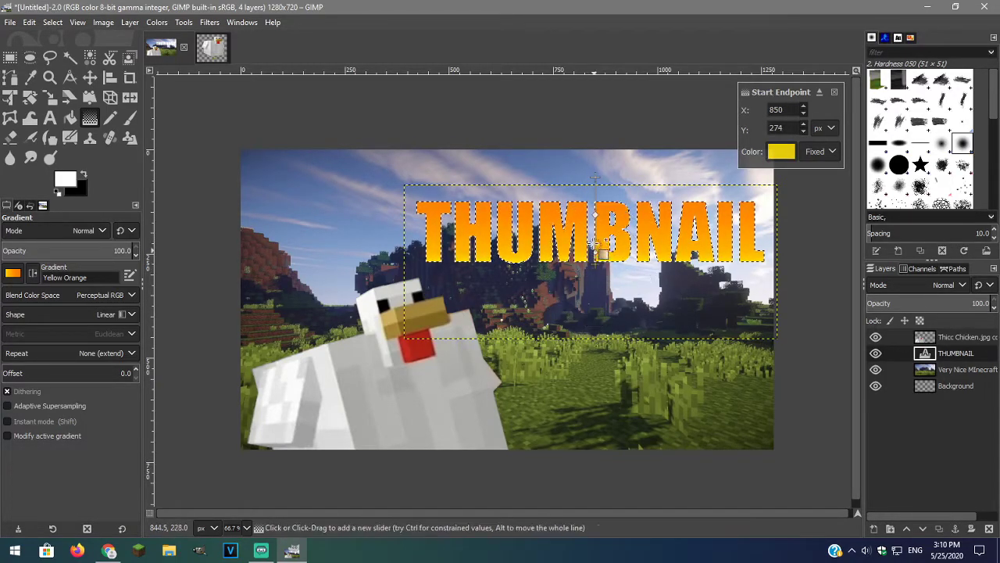
key(Escape)
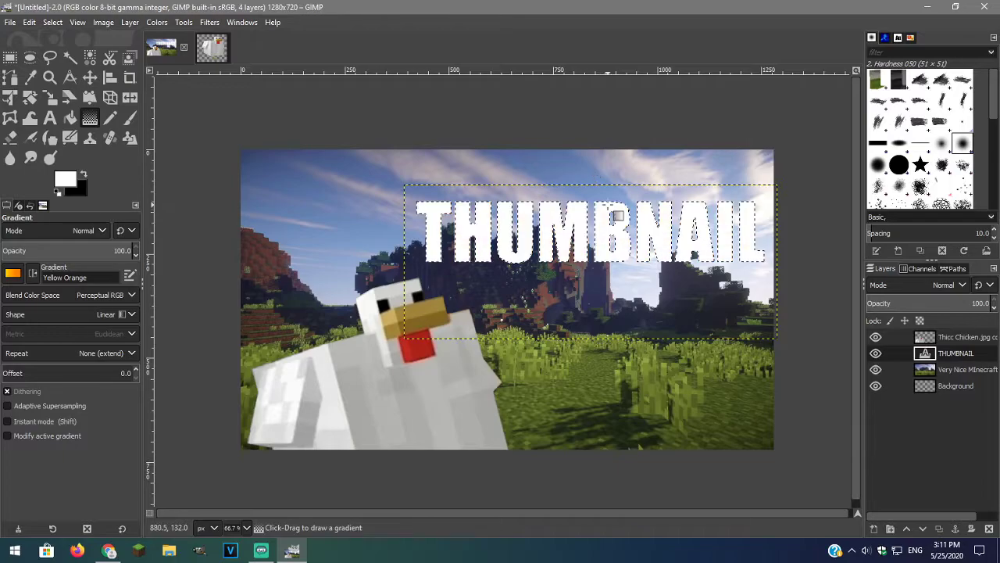
drag(603, 195, 603, 258)
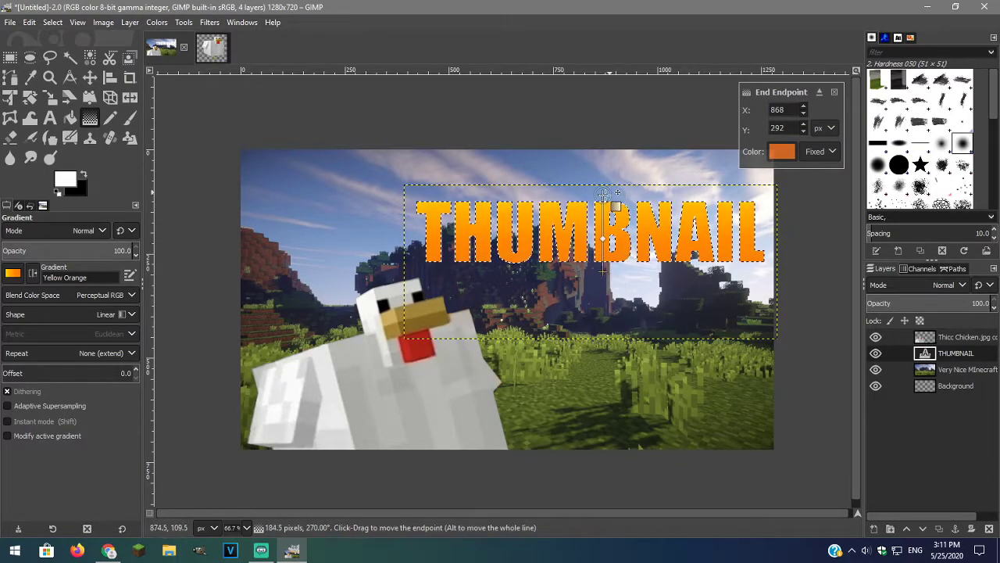
mouse_move(603, 195)
mouse_down()
mouse_move(610, 208)
mouse_move(603, 195)
mouse_up()
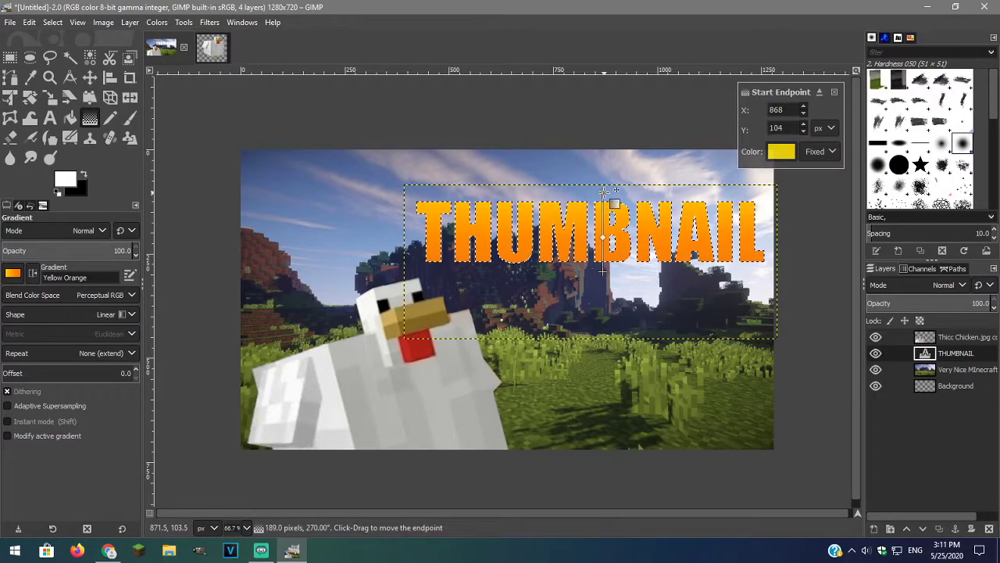
click(603, 234)
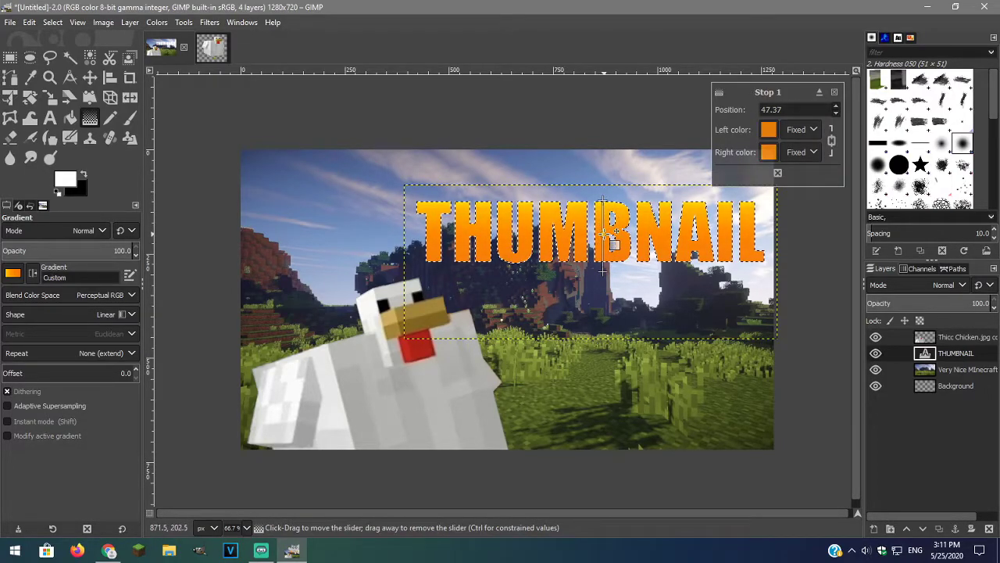
drag(608, 236, 608, 241)
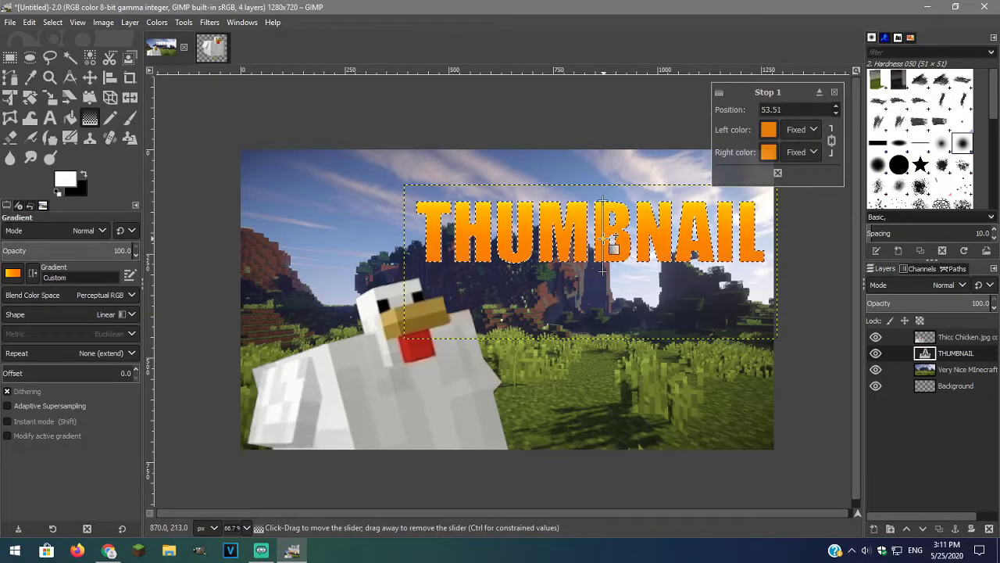
click(91, 77)
click(52, 22)
click(57, 60)
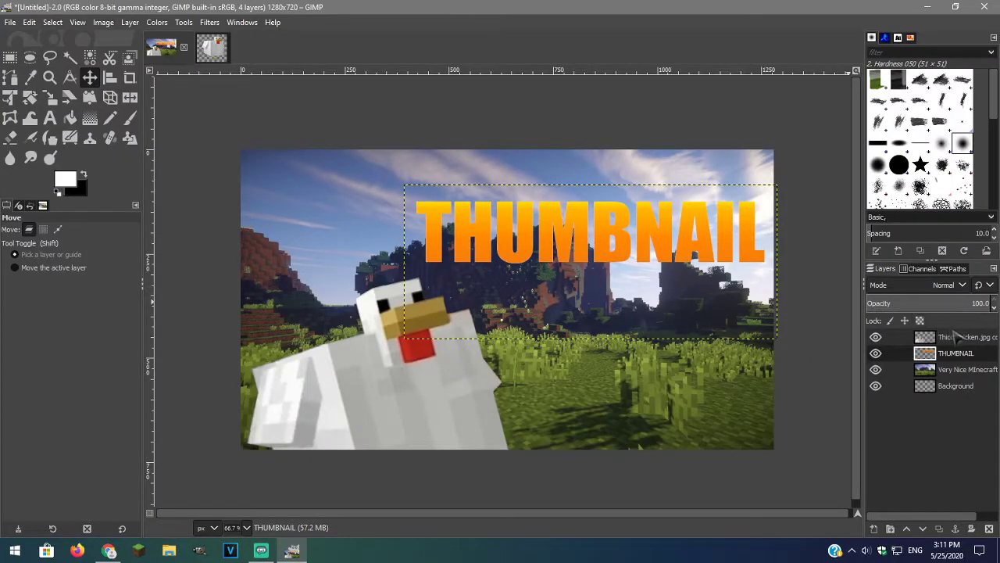
Select the THUMBNAIL letters' shape and grow the selection outward
right_click(955, 356)
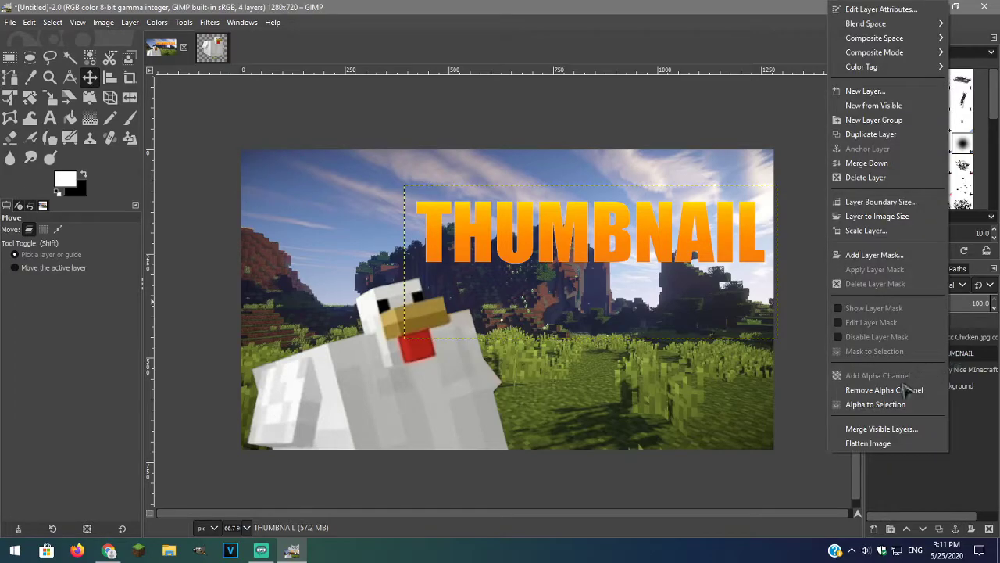
click(882, 406)
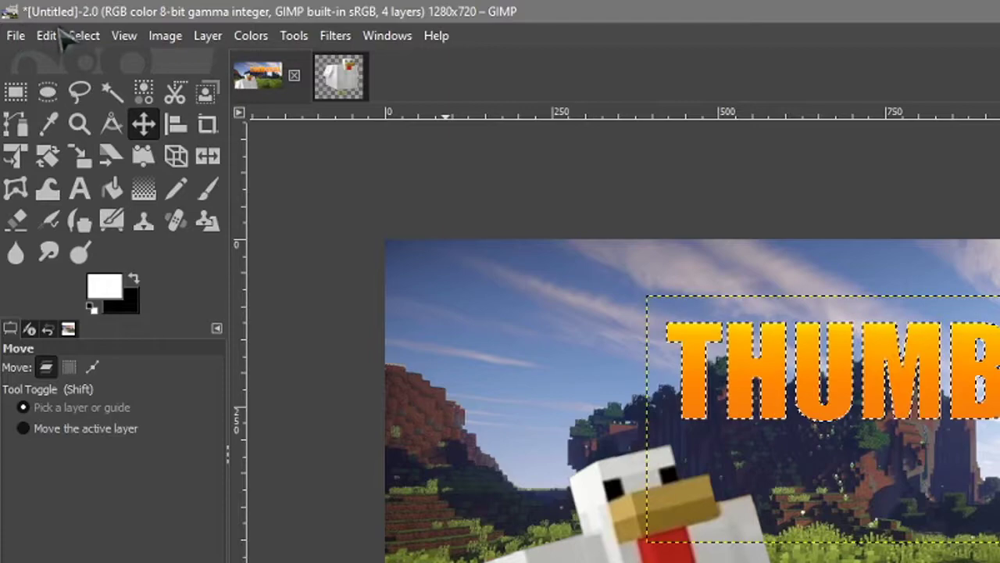
click(86, 36)
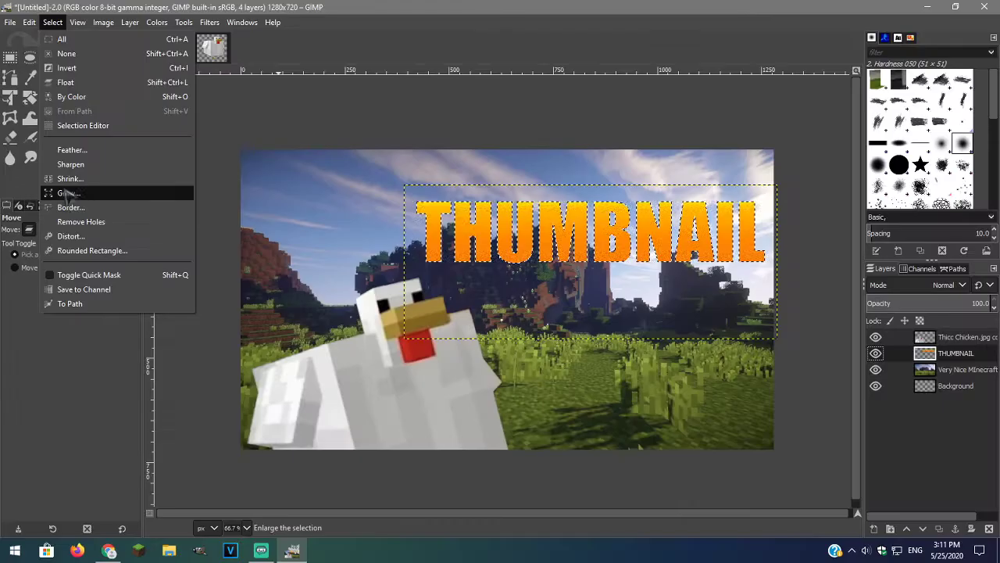
click(68, 193)
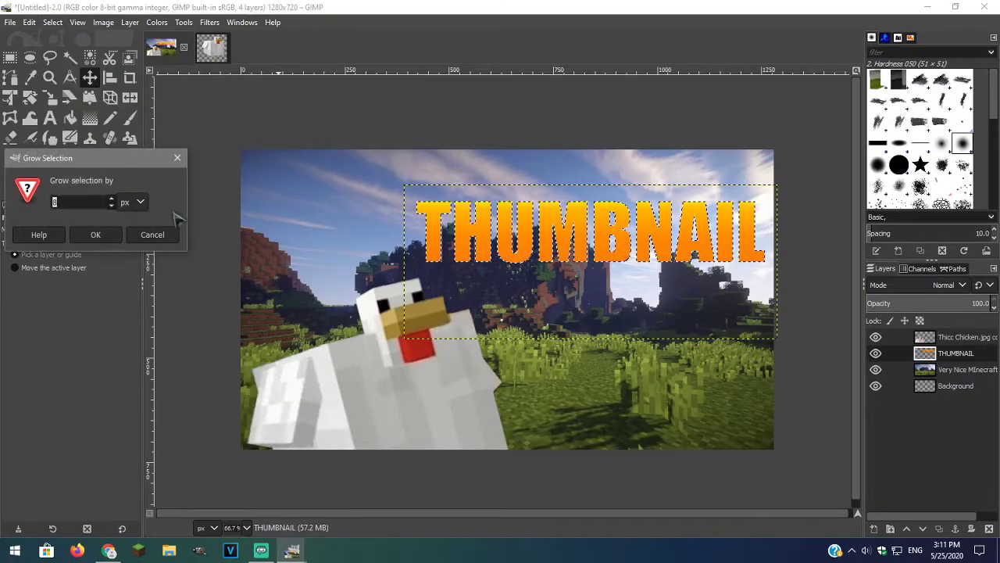
drag(82, 165, 98, 185)
click(109, 257)
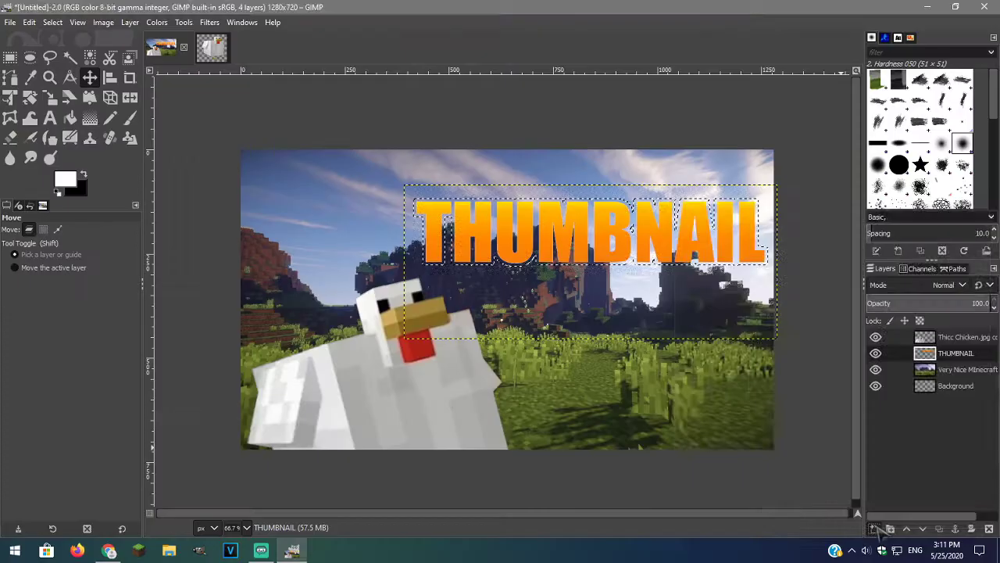
Fill the grown selection black on a new Text Bg layer placed beneath THUMBNAIL
click(874, 529)
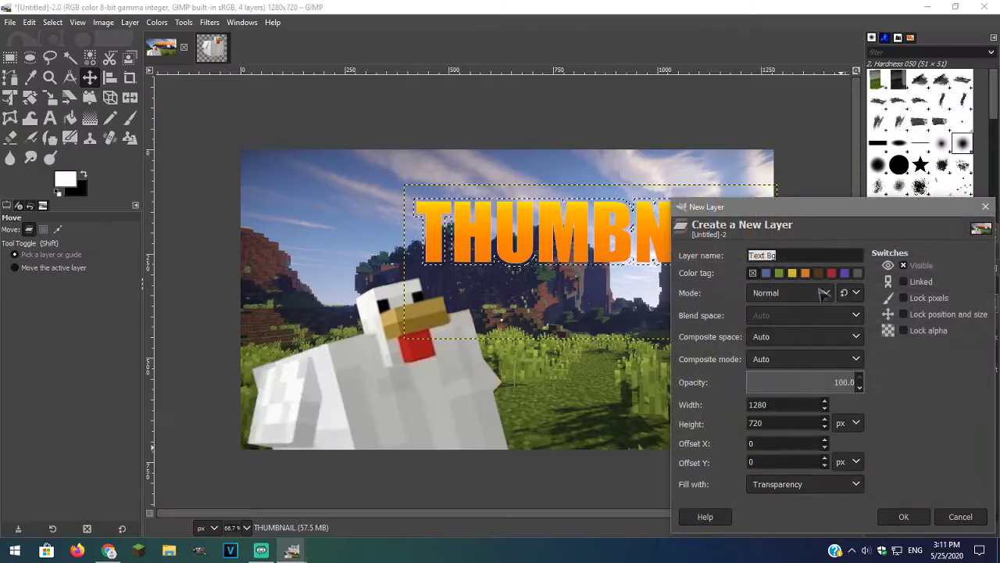
drag(813, 210, 620, 169)
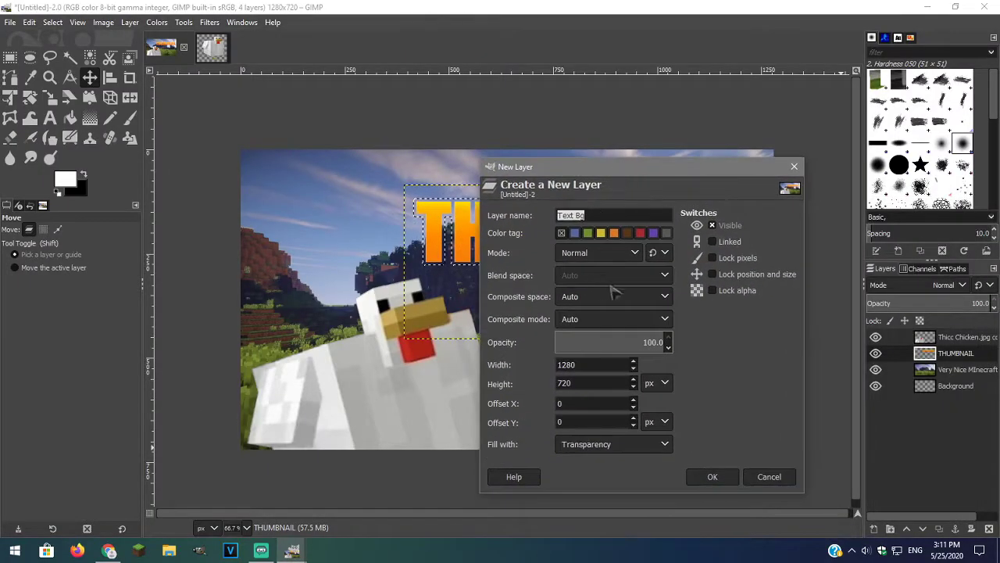
click(713, 478)
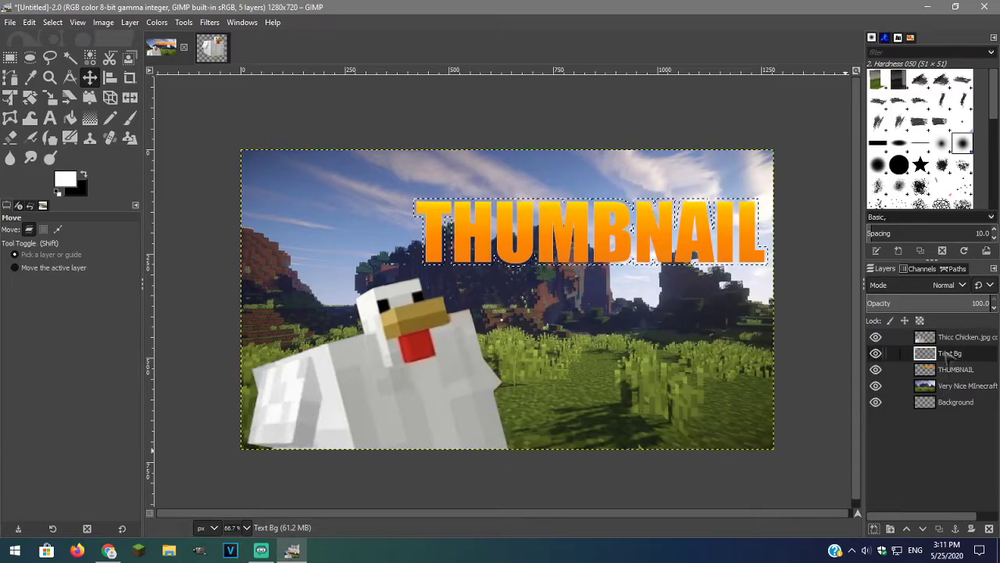
click(29, 21)
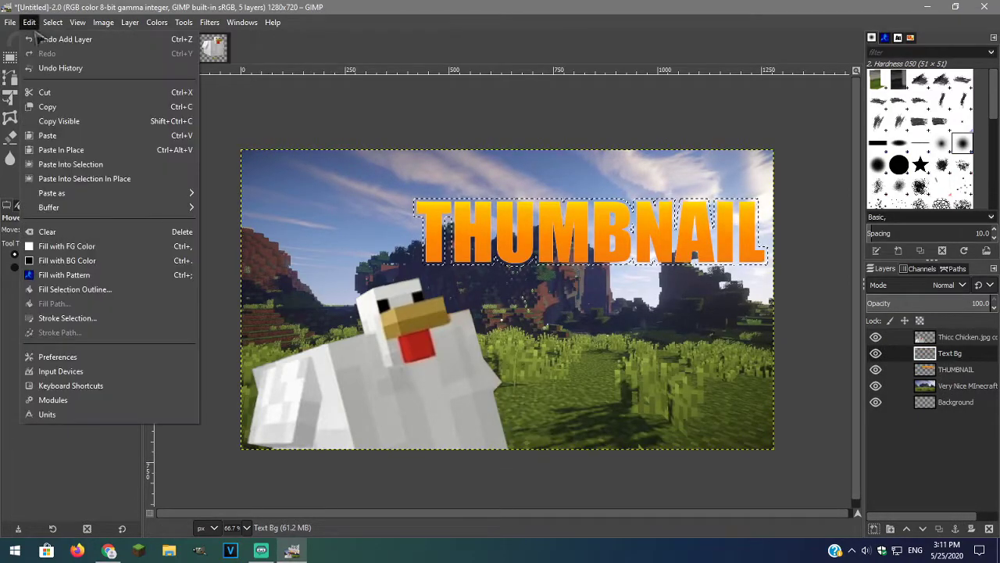
click(67, 261)
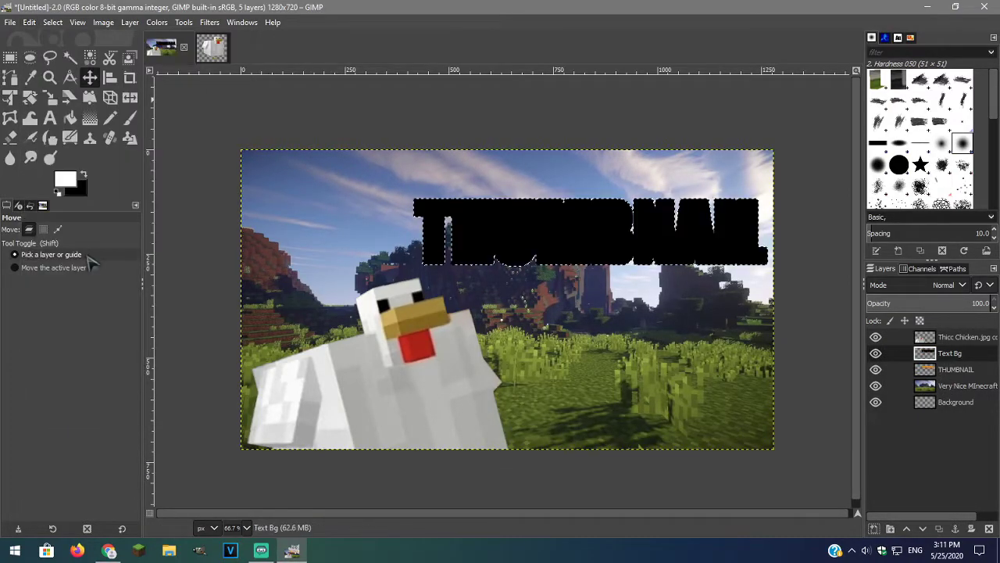
click(53, 22)
click(67, 51)
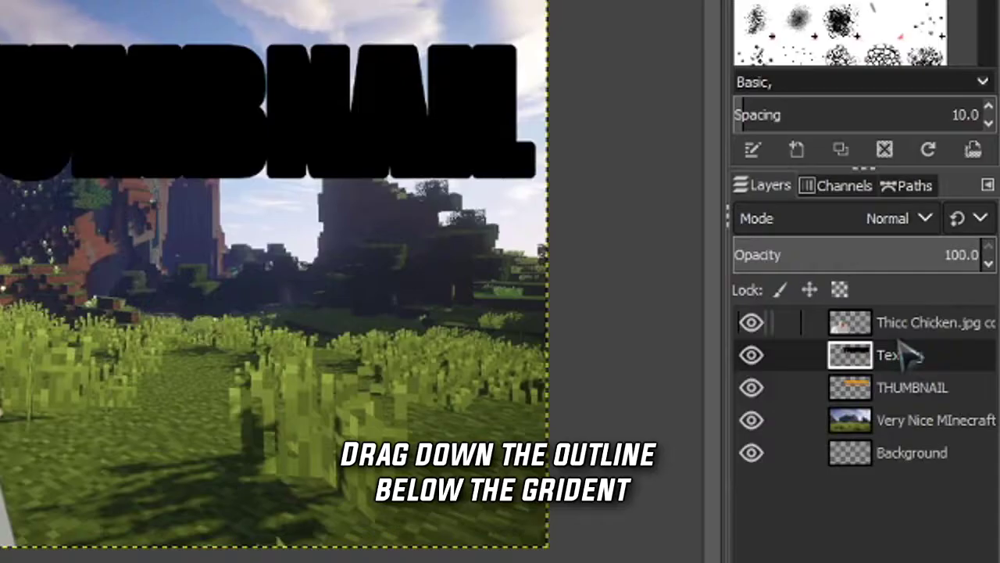
drag(951, 352, 930, 381)
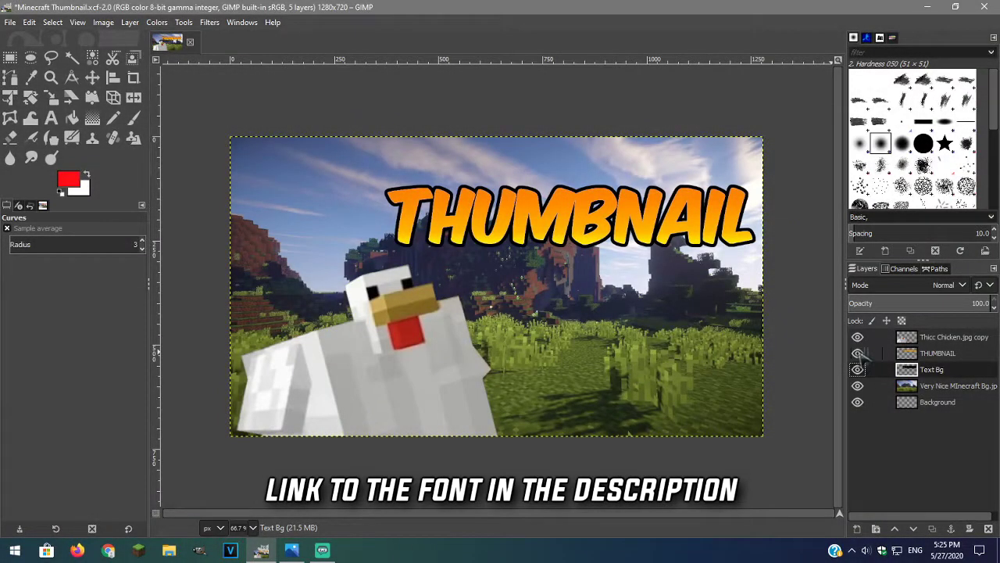
Toggle the THUMBNAIL layer's visibility to compare it against its black outline
click(858, 353)
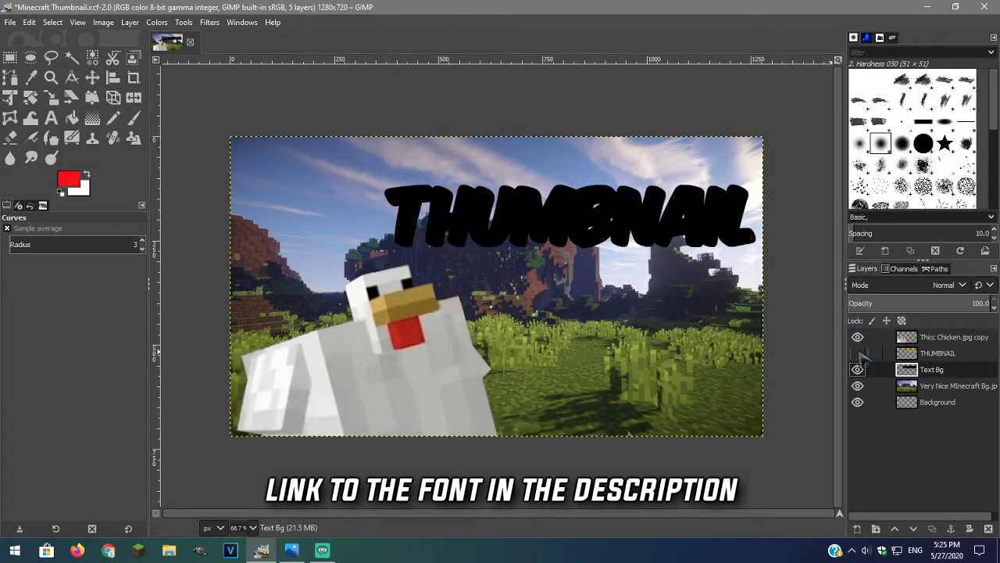
click(857, 353)
click(857, 353)
click(858, 353)
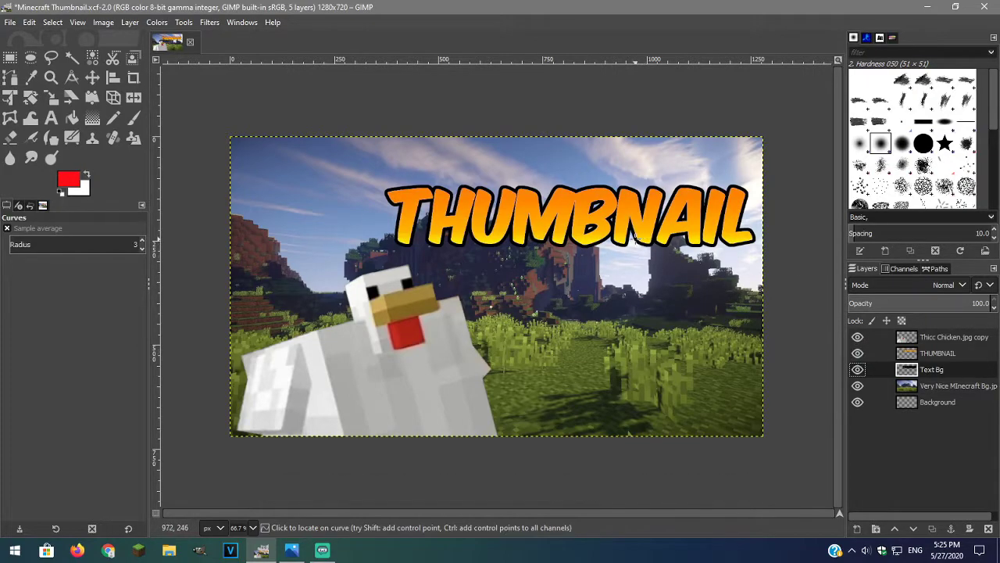
Set the foreground colour to black (000000)
click(69, 181)
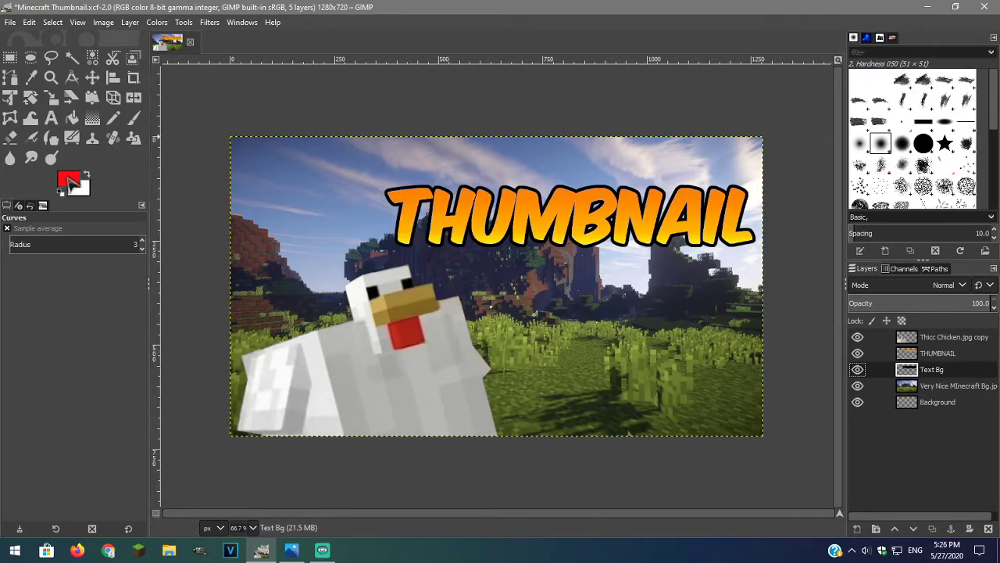
click(47, 236)
click(164, 290)
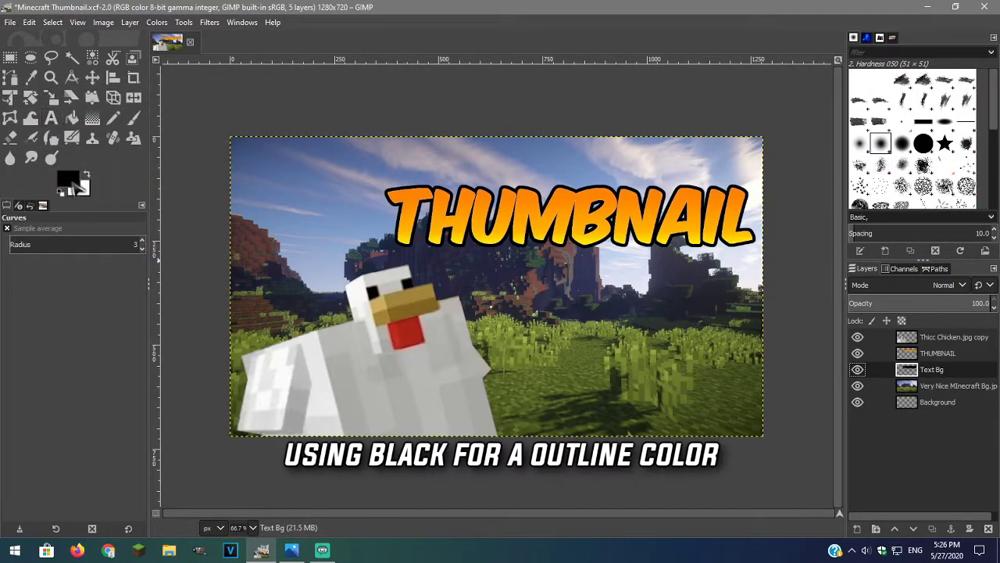
Add white EPIC text in a new text box over the sky
key(t)
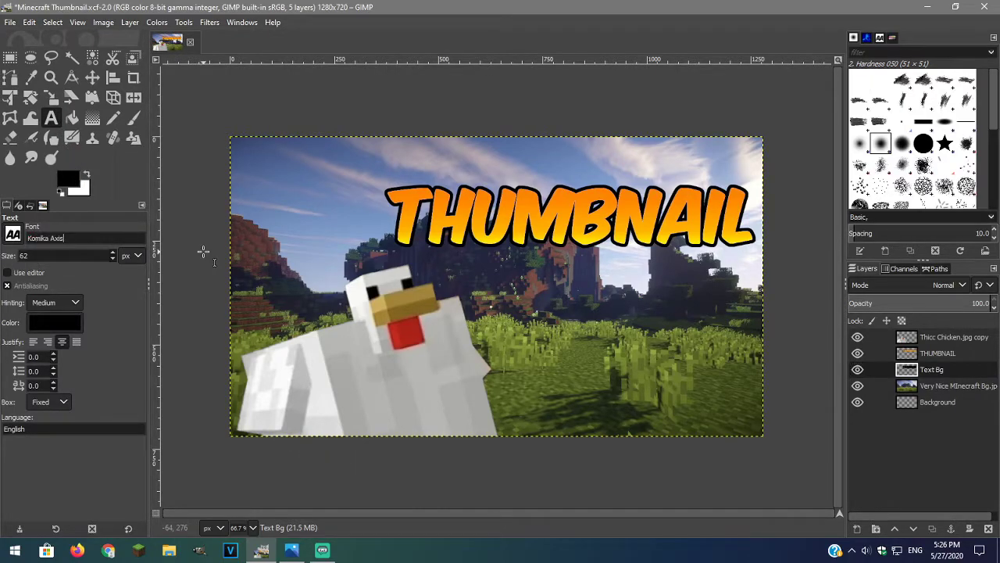
drag(322, 190, 661, 286)
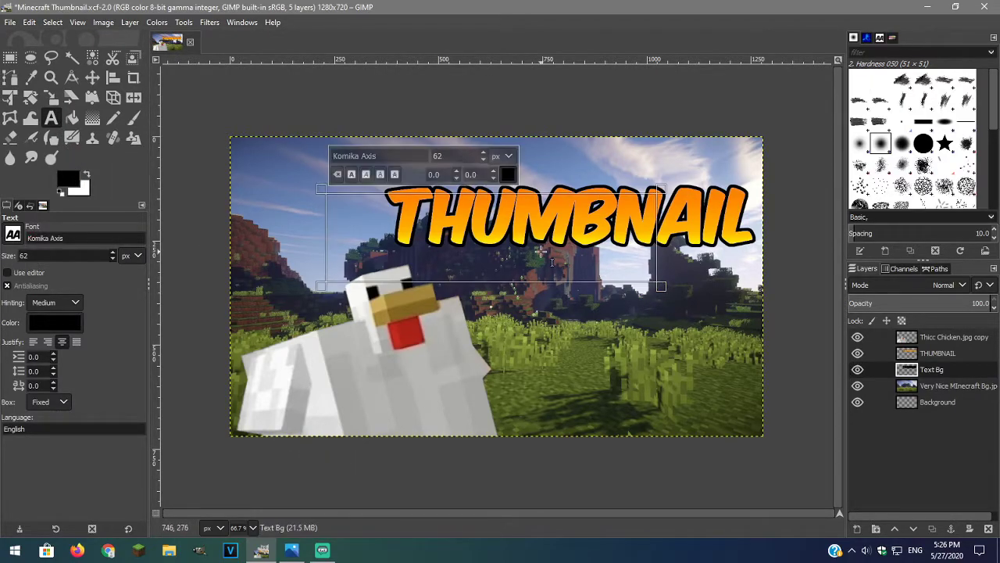
click(508, 174)
click(578, 230)
click(599, 279)
text(EPIC)
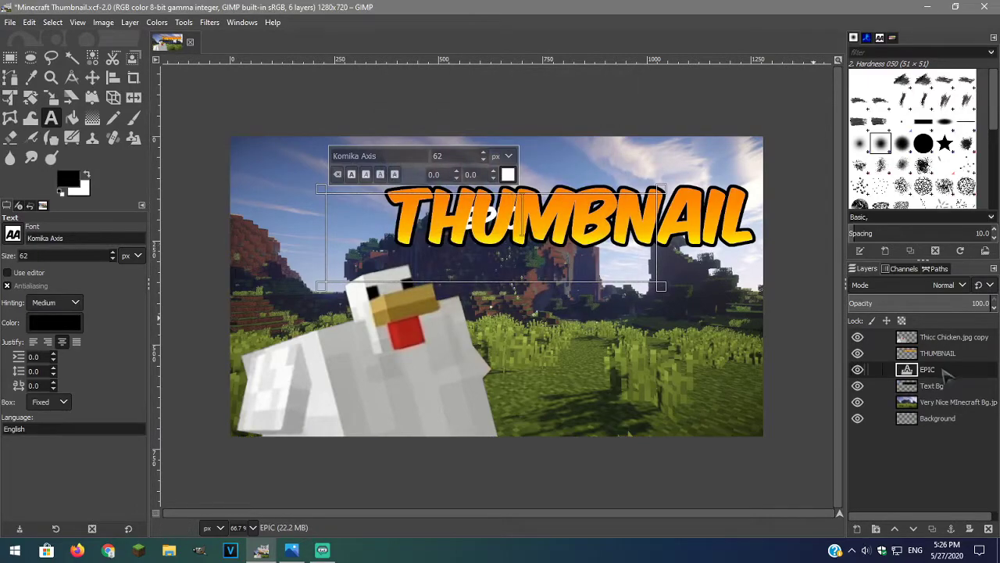
Set the EPIC text size to 202 and enlarge its box so it fully shows
drag(946, 375, 945, 355)
key(ctrl+a)
click(450, 155)
text(202)
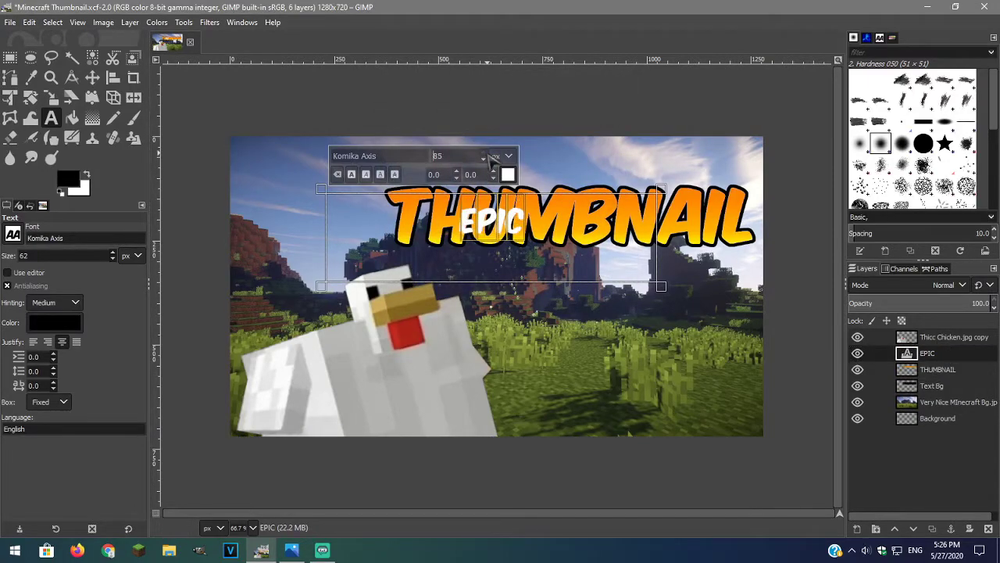
drag(661, 286, 688, 384)
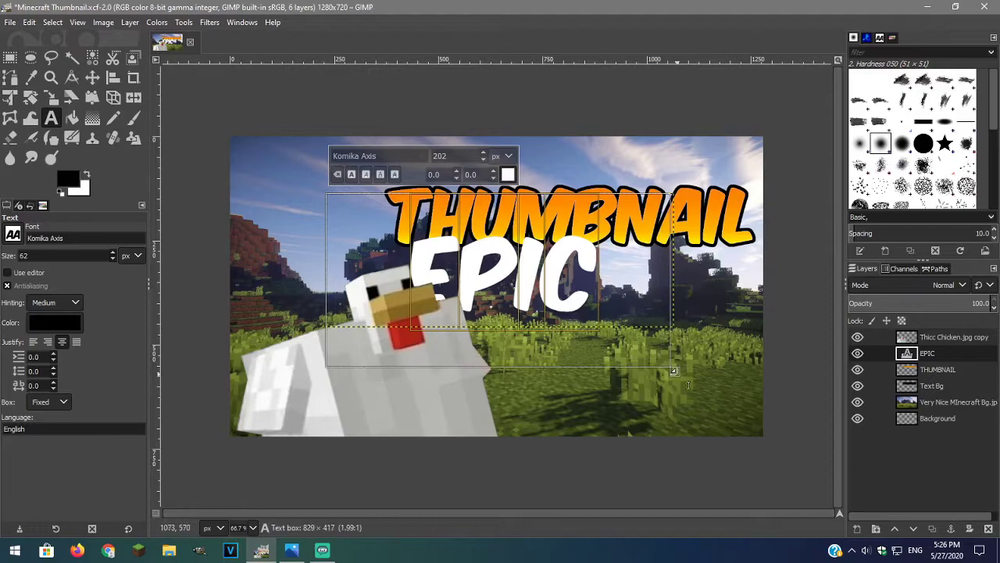
Move EPIC up and right toward THUMBNAIL, then make the THUMBNAIL layer active
click(92, 77)
drag(503, 265, 573, 170)
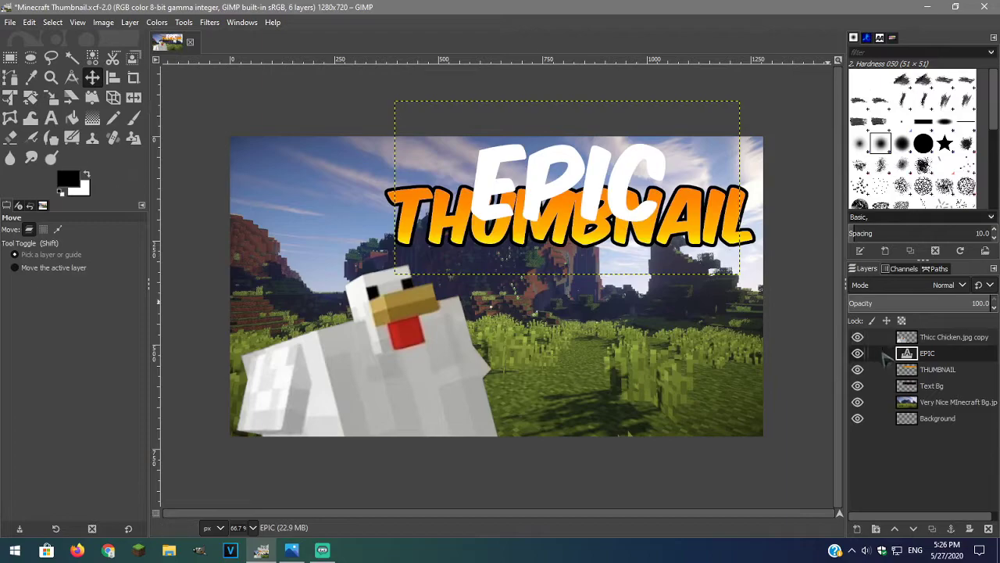
click(934, 373)
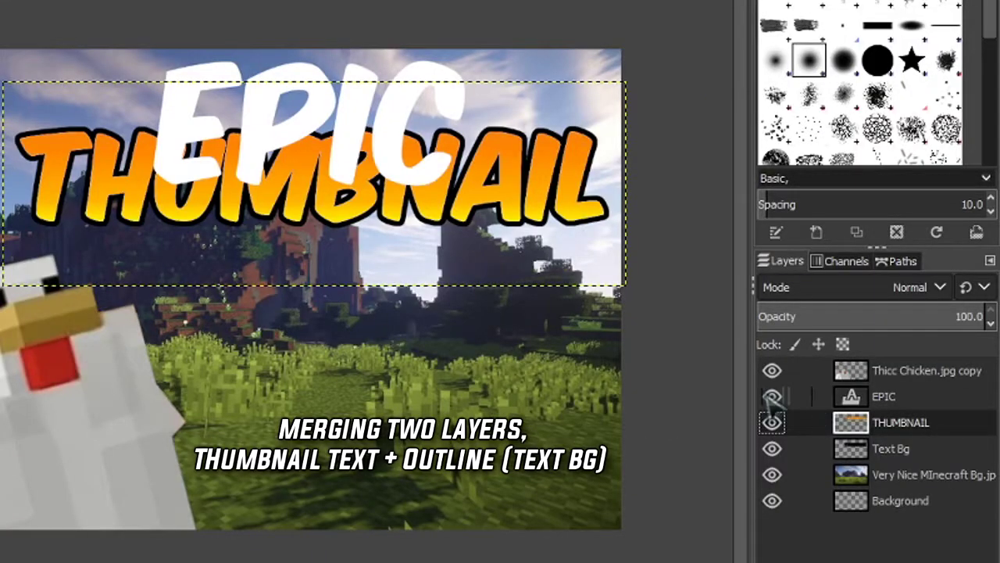
Hide EPIC, merge THUMBNAIL down into Text Bg, and nudge the merged title down-right
click(858, 352)
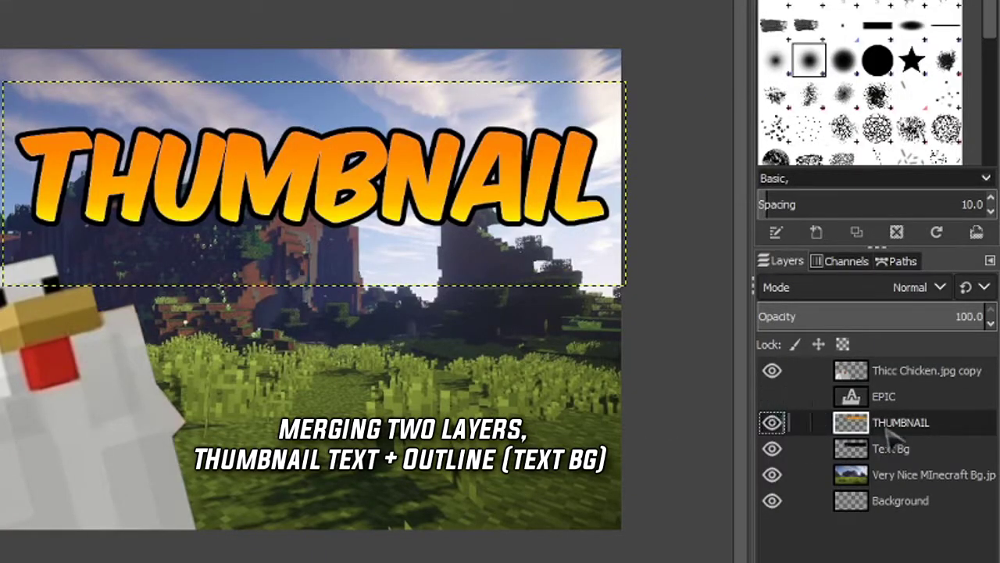
right_click(916, 430)
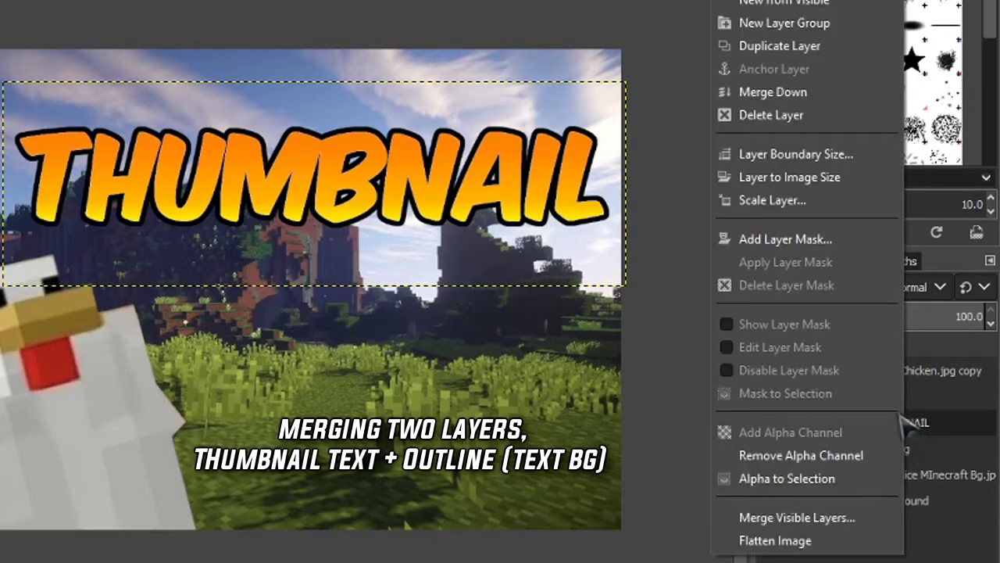
click(743, 92)
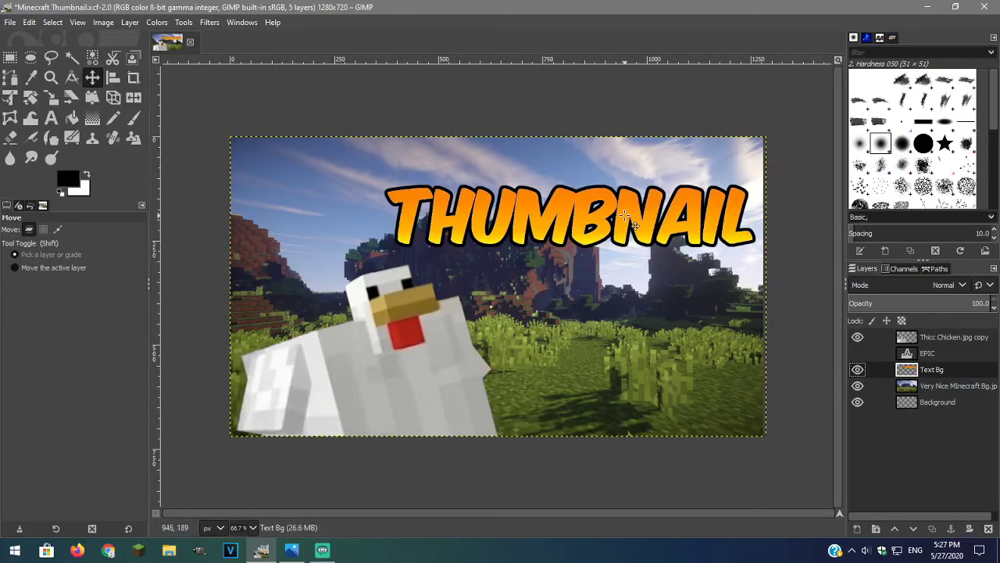
drag(623, 215, 635, 241)
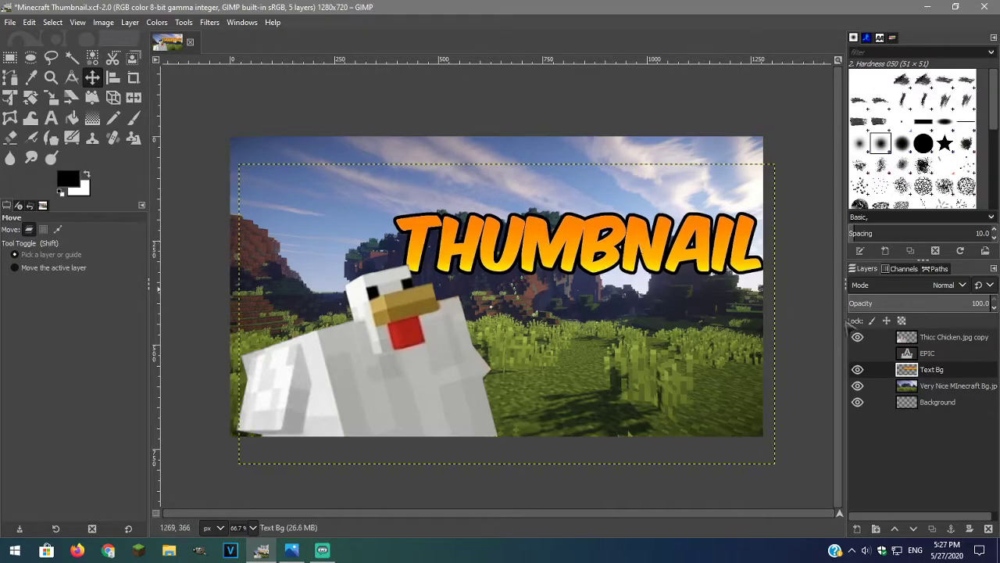
Show the EPIC text again and move it slightly down and right
click(932, 355)
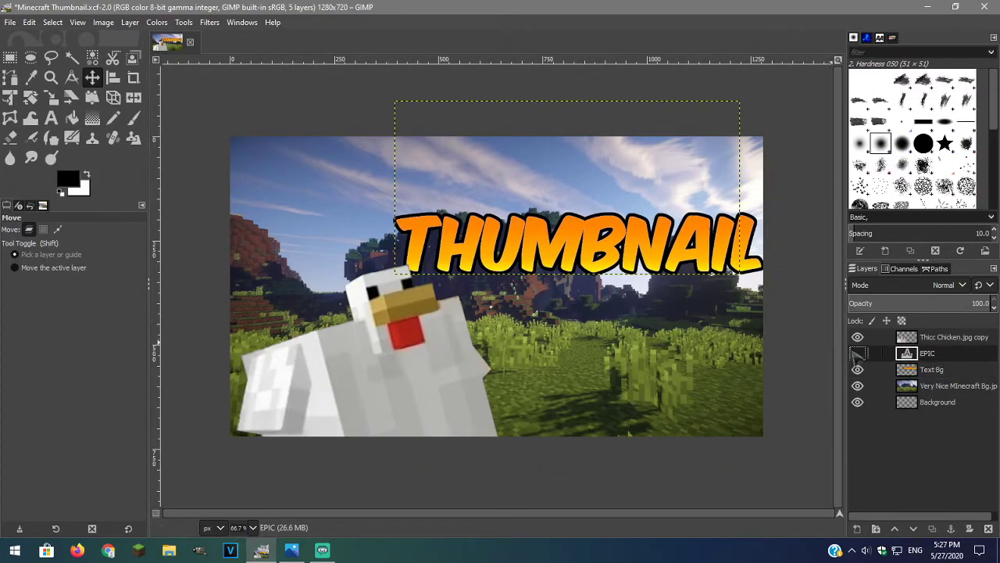
click(858, 353)
drag(591, 185, 611, 240)
click(614, 202)
drag(601, 194, 612, 209)
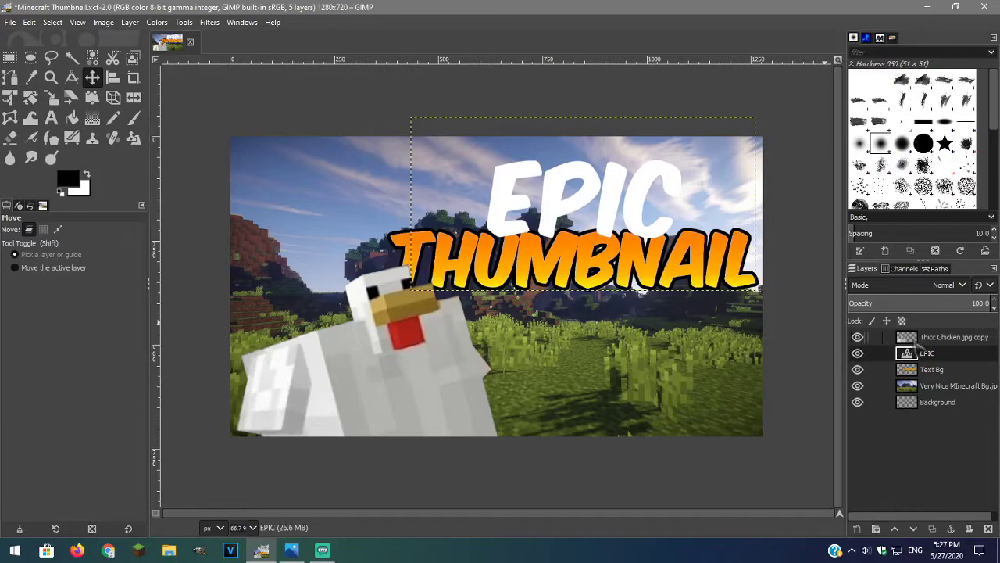
Put the EPIC layer below Text Bg and slightly nudge EPIC and the chicken
mouse_move(933, 365)
mouse_down()
mouse_move(948, 388)
mouse_move(932, 378)
mouse_up()
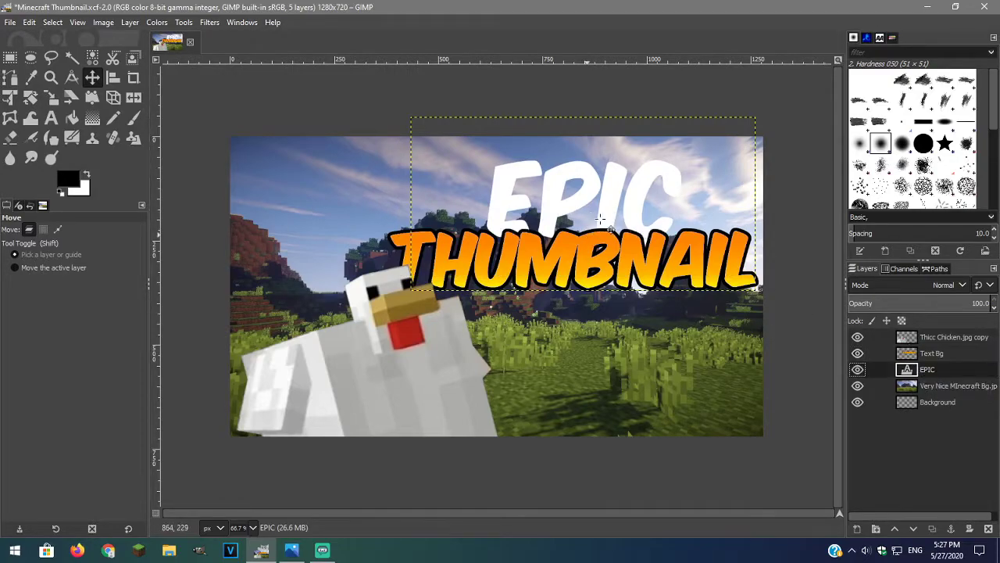
drag(610, 202, 607, 207)
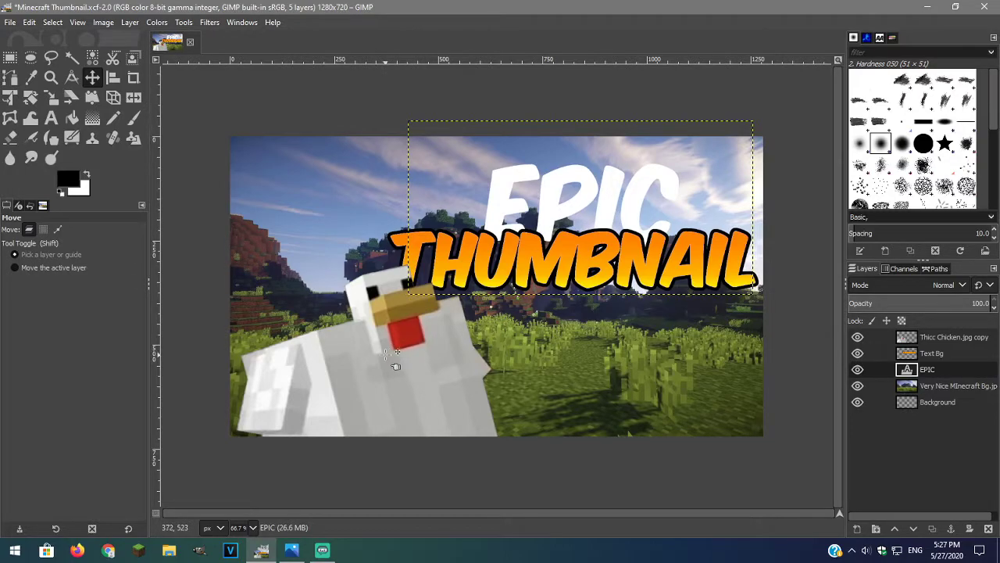
drag(396, 366, 385, 368)
click(576, 336)
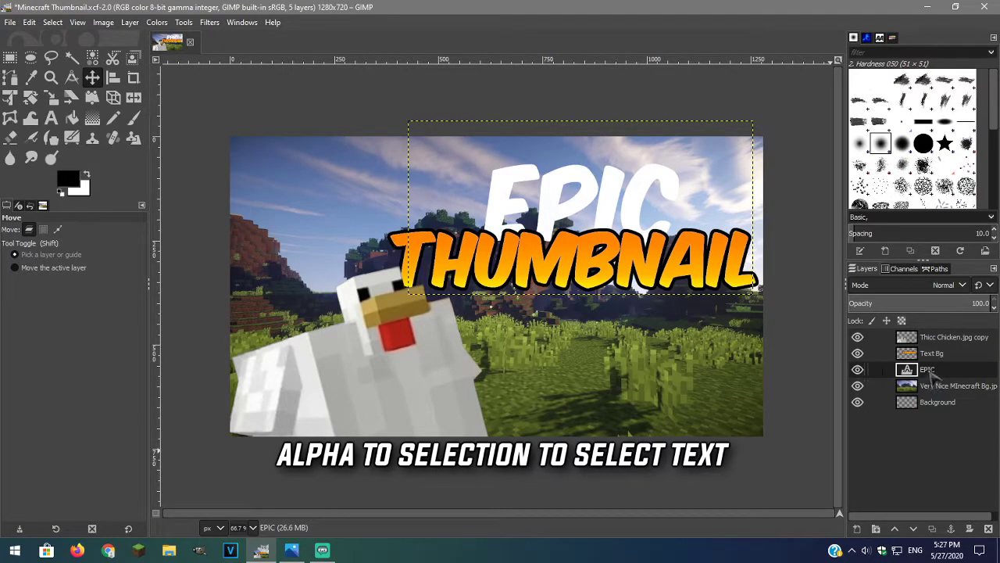
Select the EPIC letters' shape and choose the FG to Transparent gradient
right_click(938, 372)
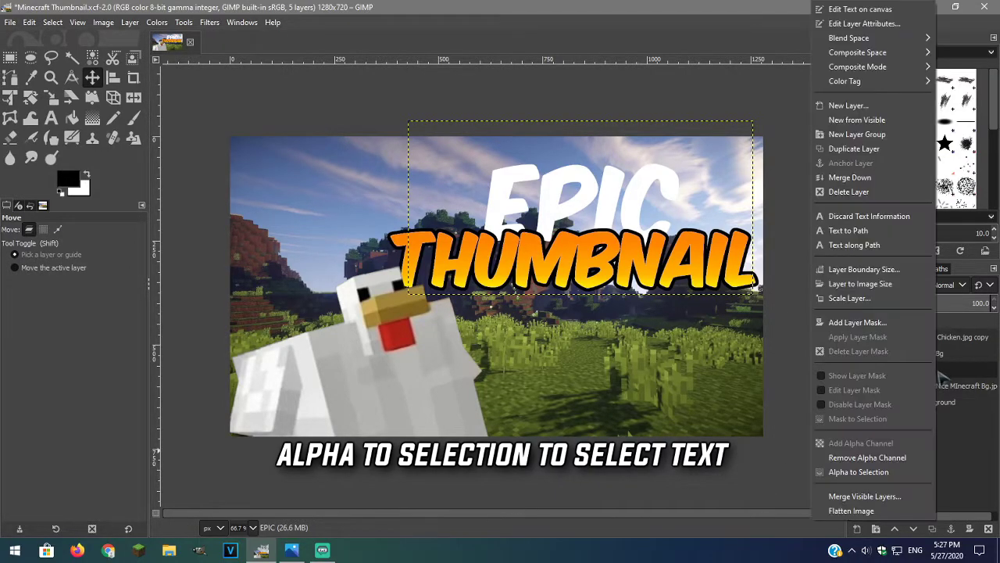
click(856, 472)
click(92, 117)
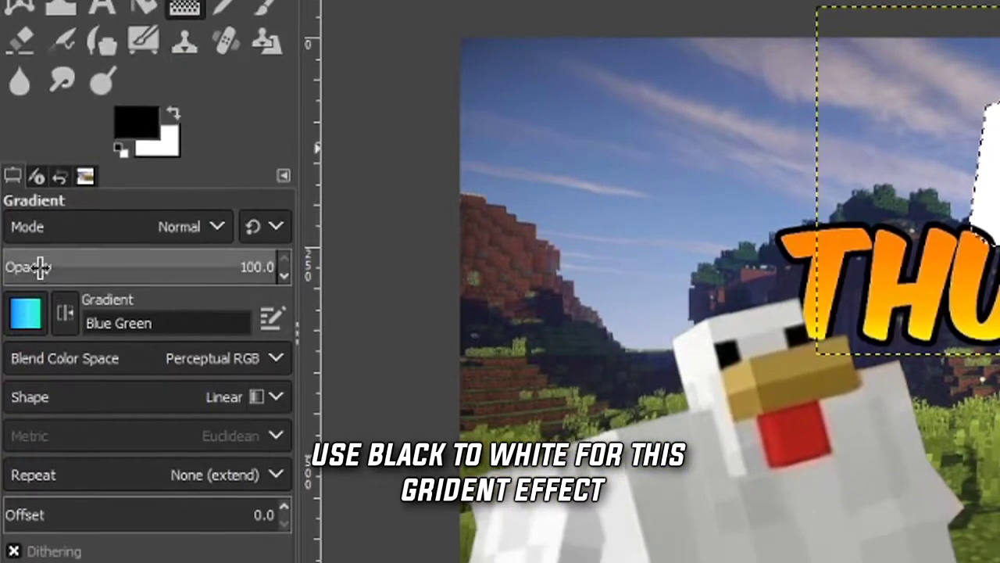
click(14, 272)
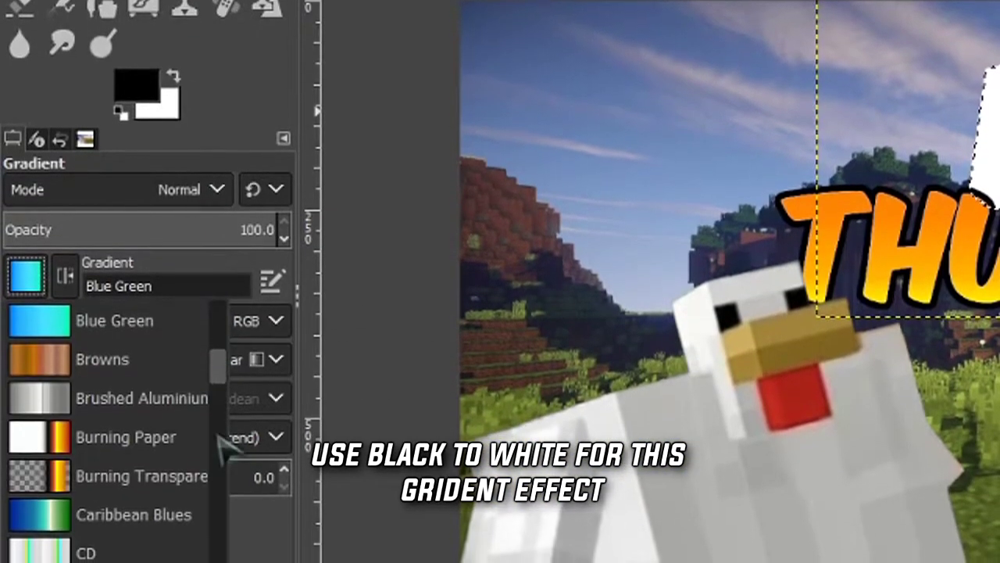
scroll(217, 352, up, 5)
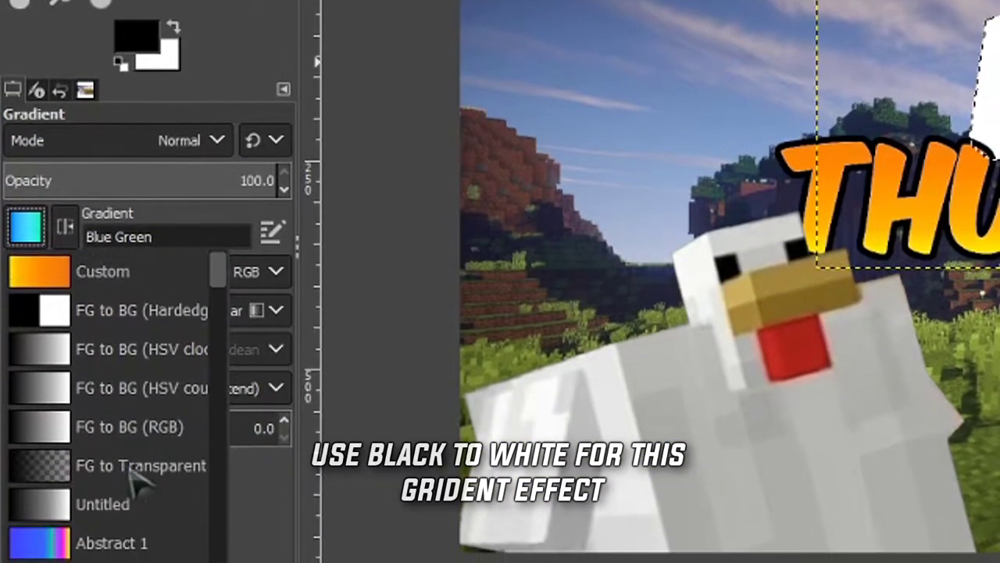
click(131, 478)
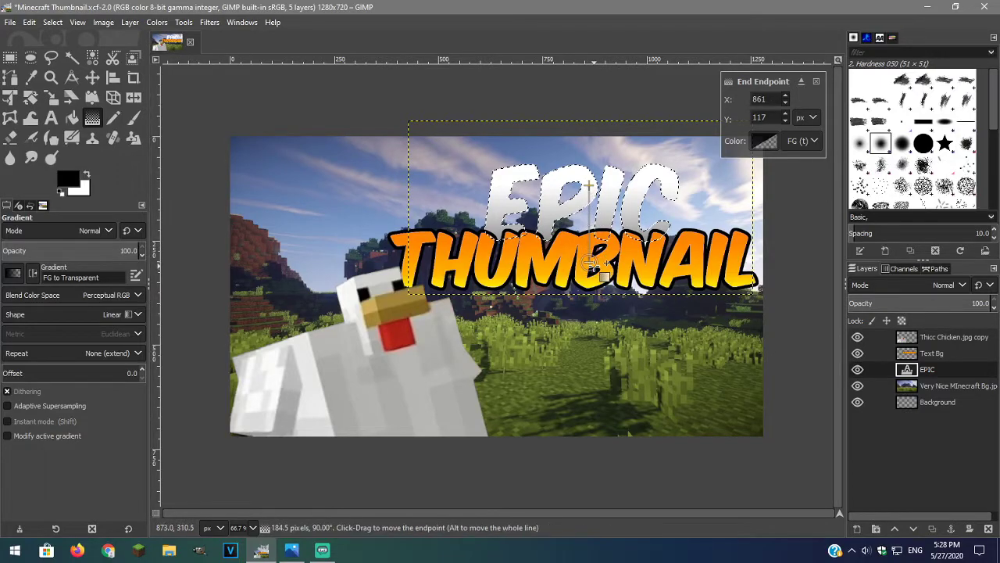
Draw the fading gradient up over the EPIC letters and clear the selection
click(600, 251)
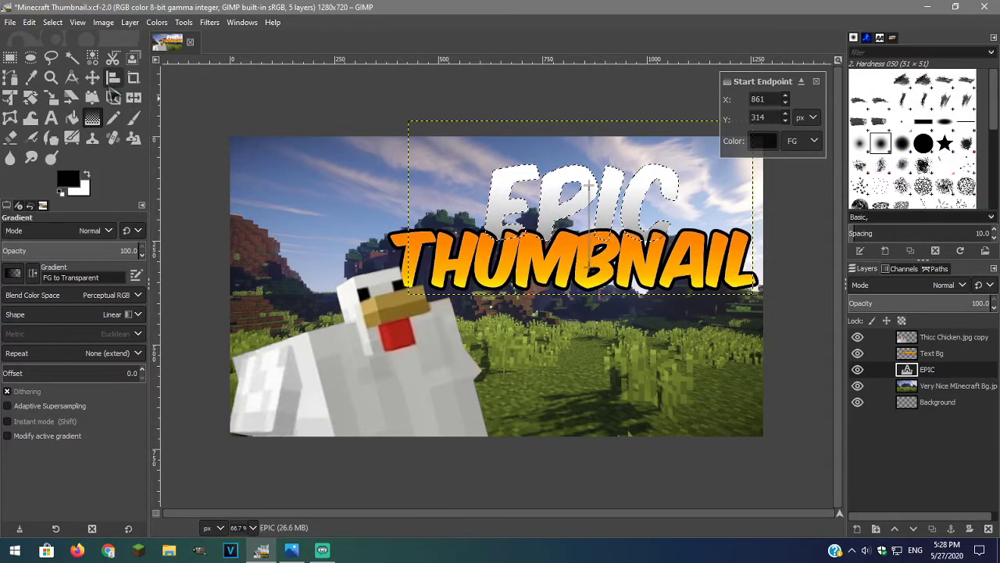
click(92, 77)
click(53, 21)
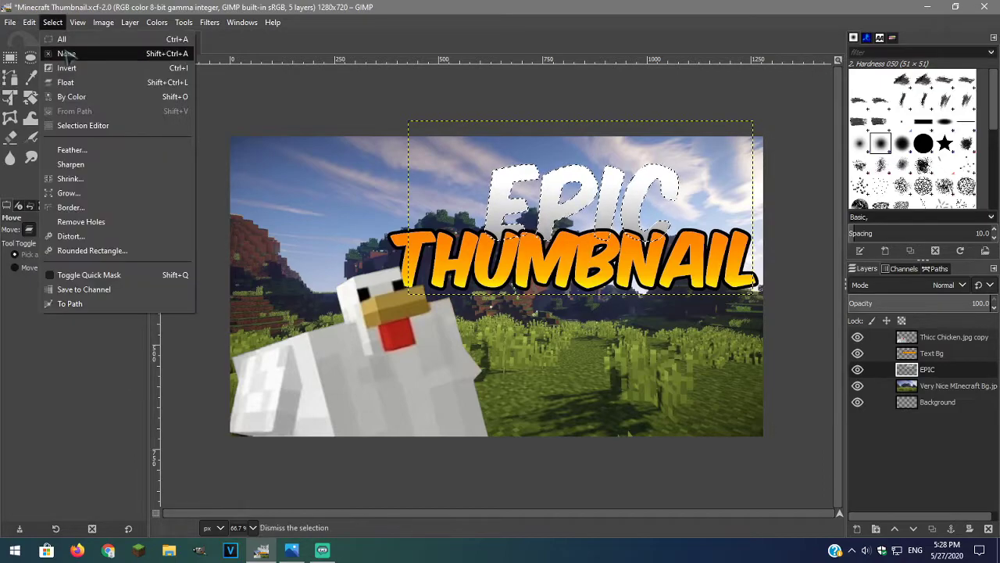
click(66, 49)
Reselect the EPIC letters' shape and open the Grow selection settings
right_click(926, 372)
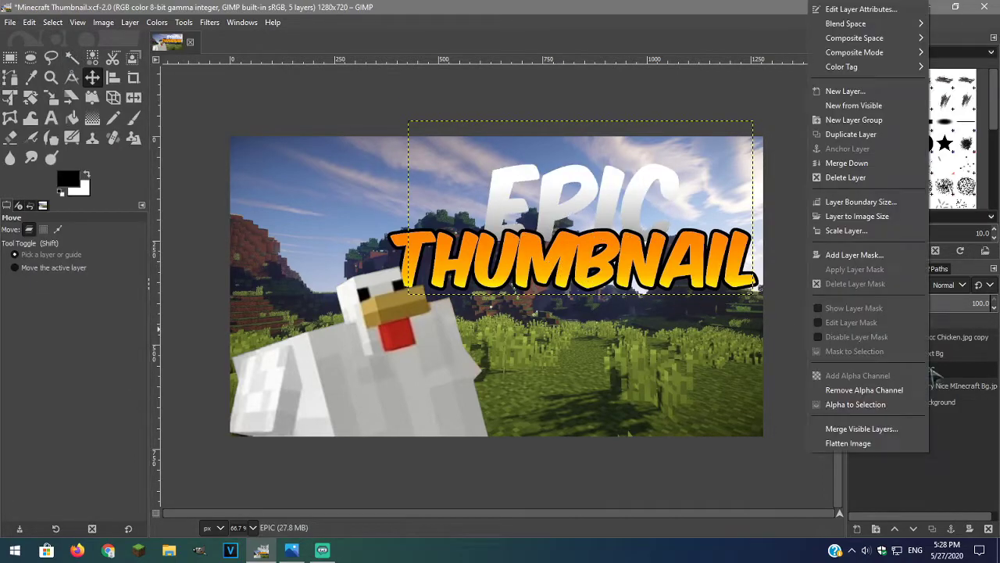
click(872, 405)
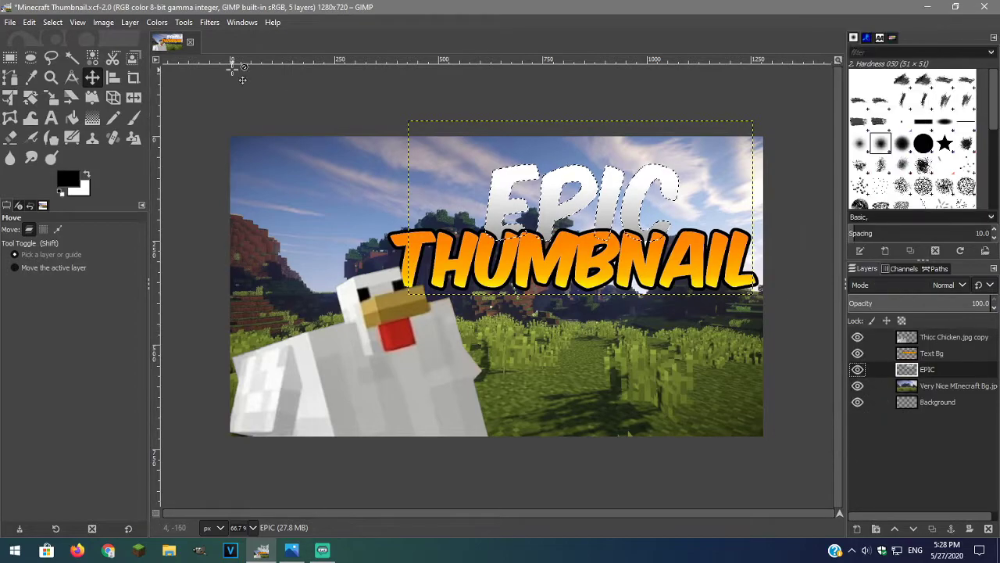
click(52, 22)
click(63, 197)
Grow the EPIC selection by 8 px, fill a new Black Outline Txt layer black, and place it below EPIC
click(96, 235)
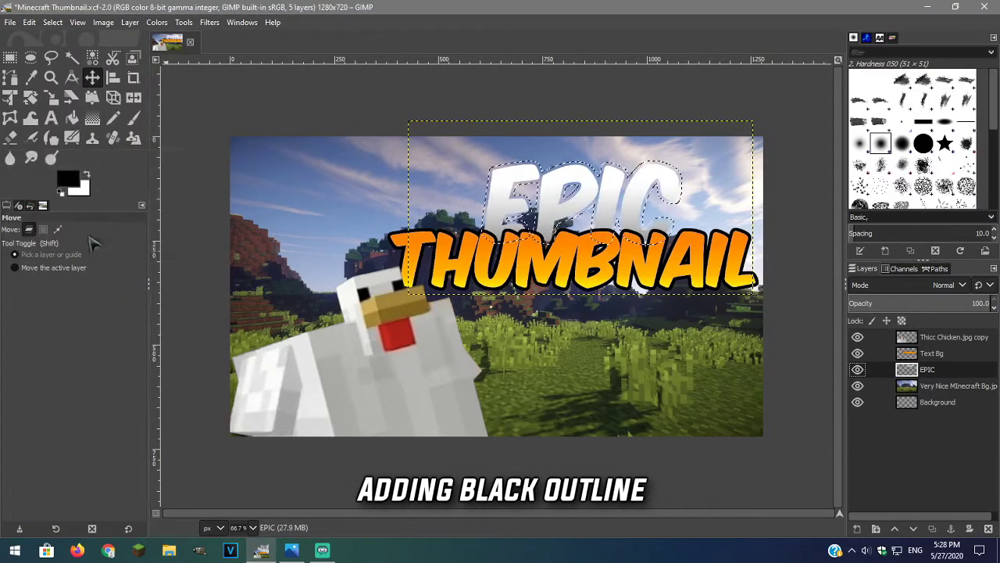
key(shift+ctrl+n)
key(Return)
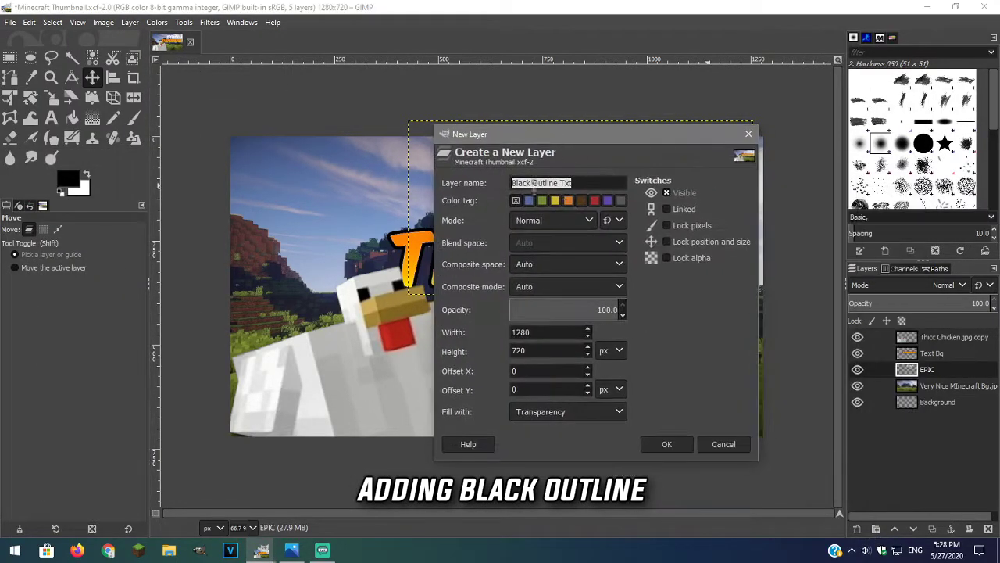
click(53, 22)
mouse_move(29, 22)
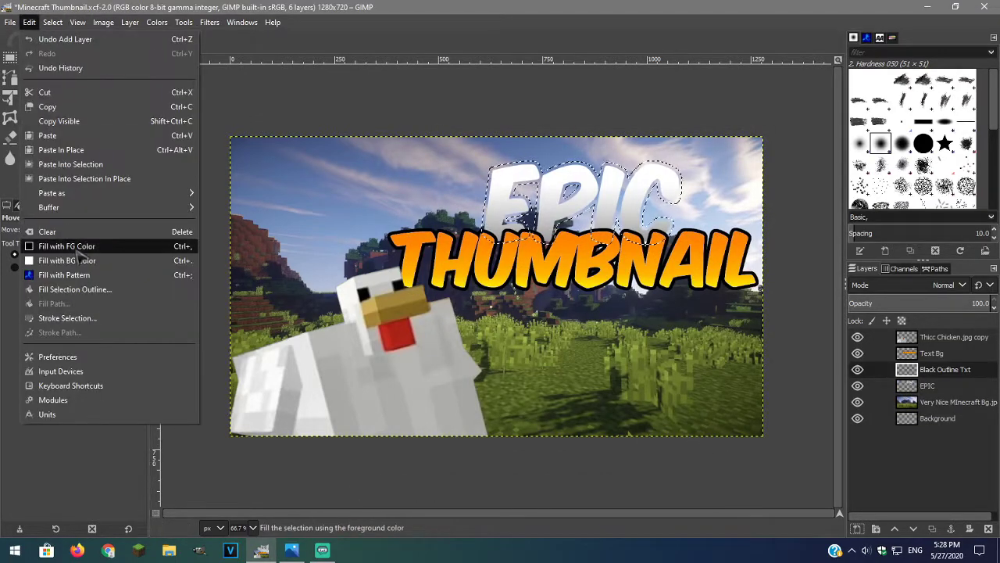
click(74, 242)
drag(946, 369, 953, 399)
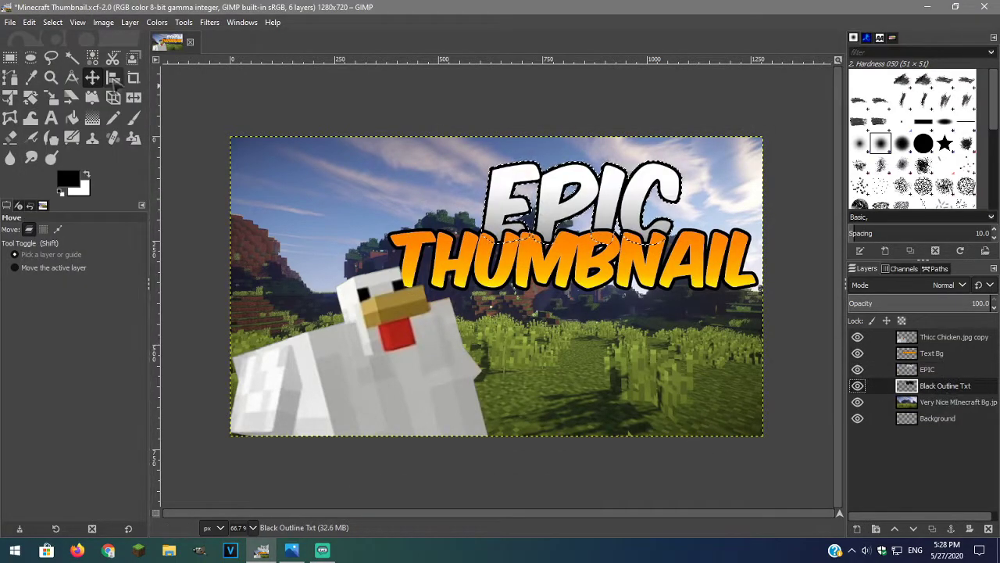
Clear the selection, merge EPIC down onto its outline, and rename the layer Epic
click(52, 22)
click(66, 57)
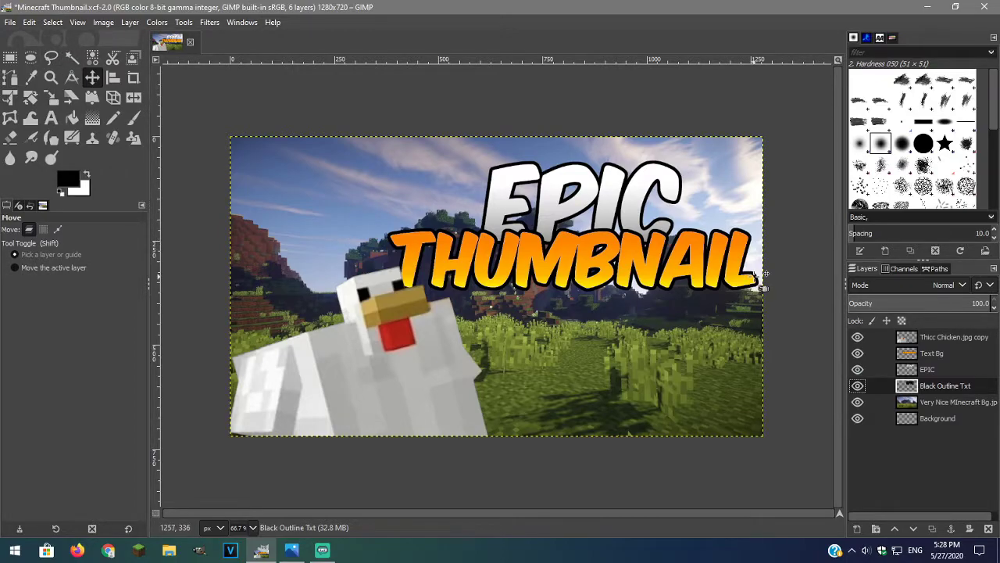
click(940, 374)
right_click(942, 375)
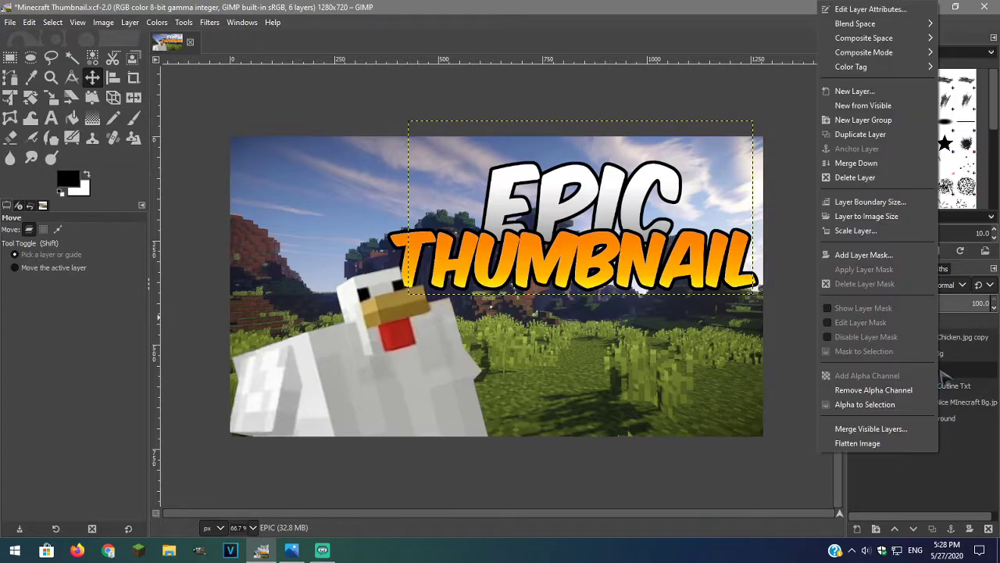
click(857, 163)
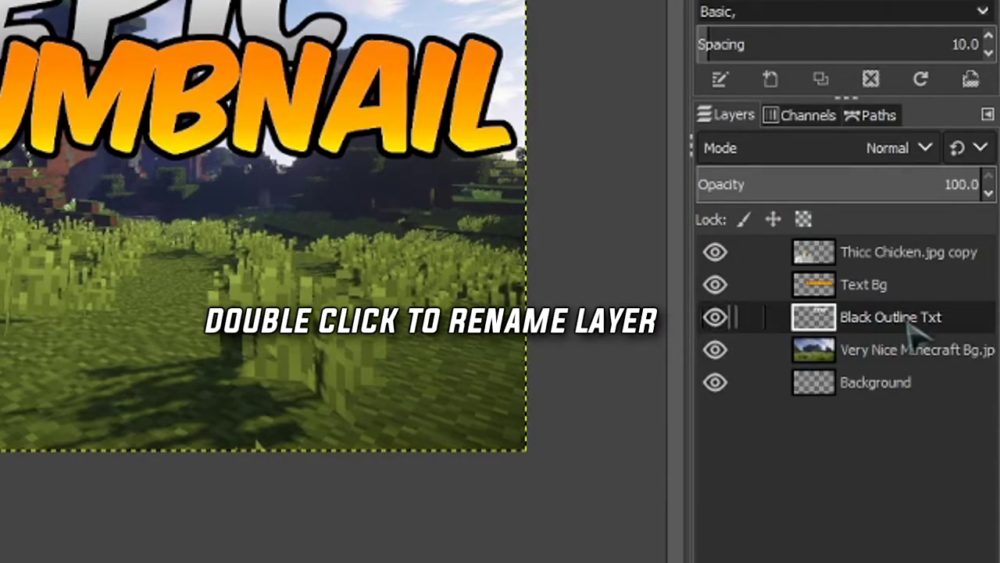
double_click(907, 318)
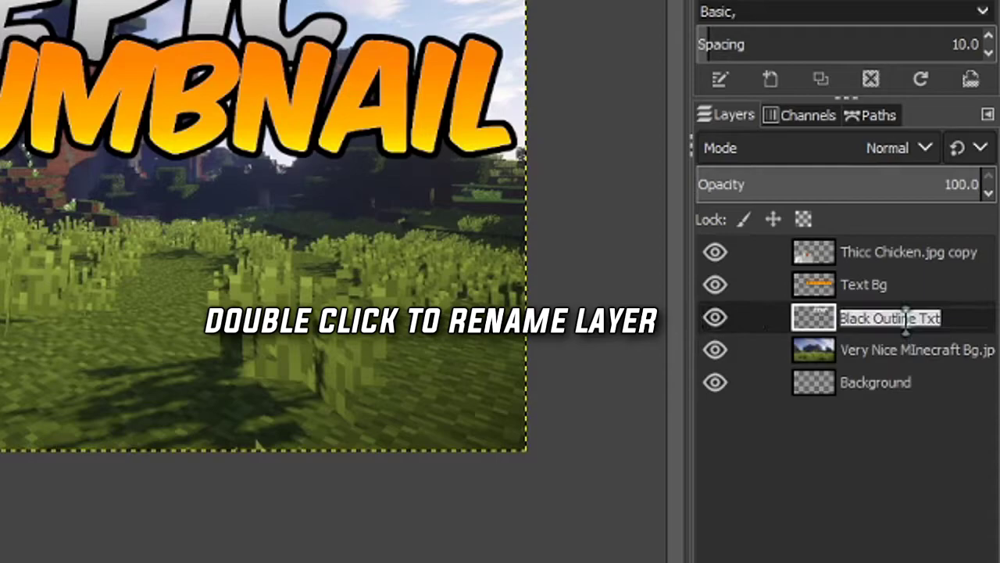
text(Epic)
key(Return)
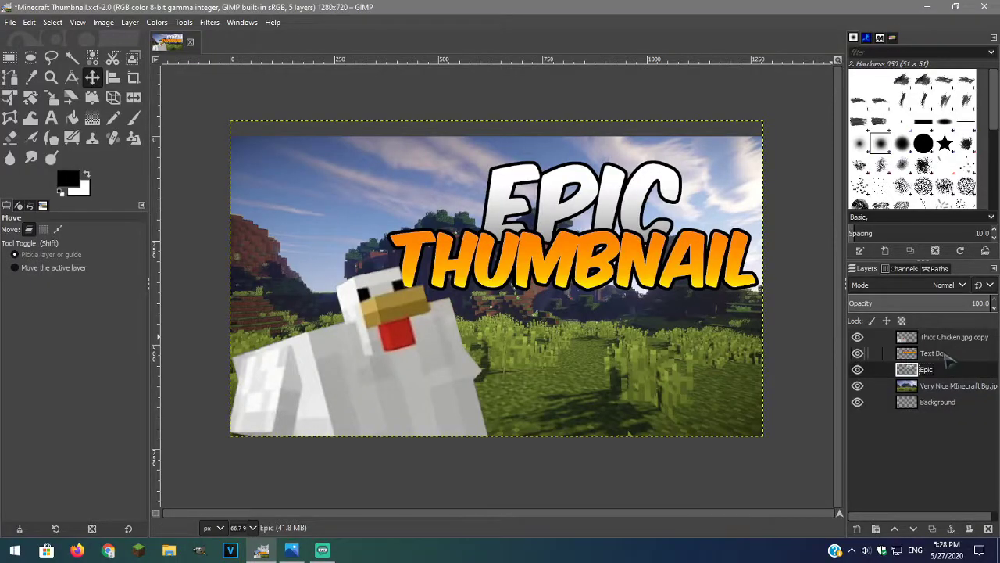
Merge Text Bg into the Epic layer and rename the combined layer Text
right_click(948, 356)
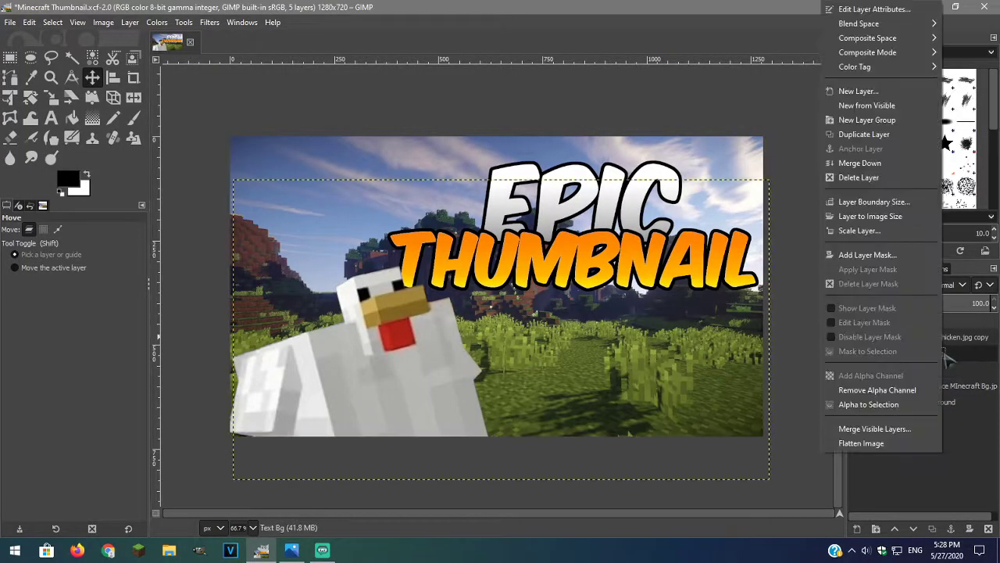
click(894, 162)
double_click(933, 353)
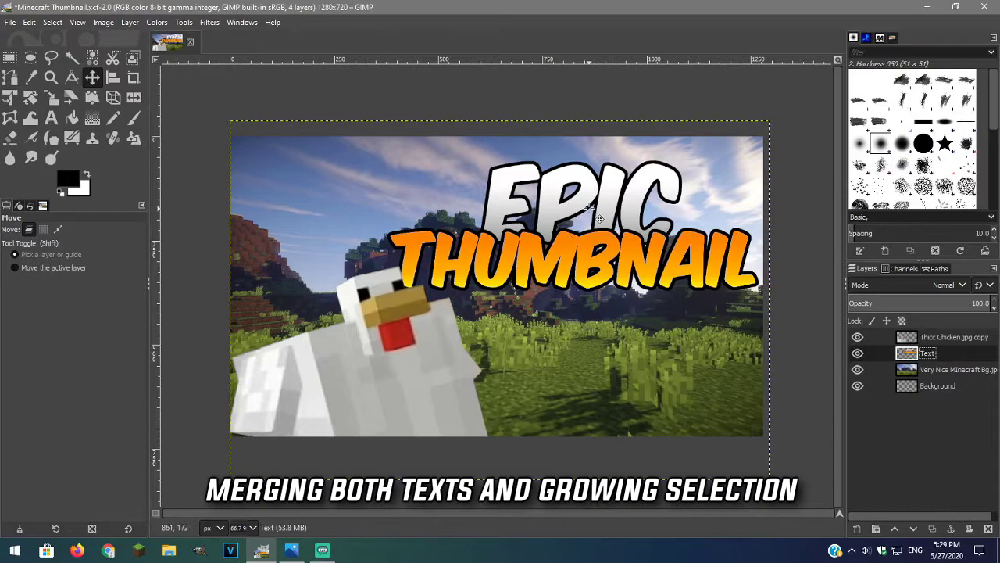
text(Text)
Turn the Text layer's alpha into a selection and grow it outward
right_click(948, 361)
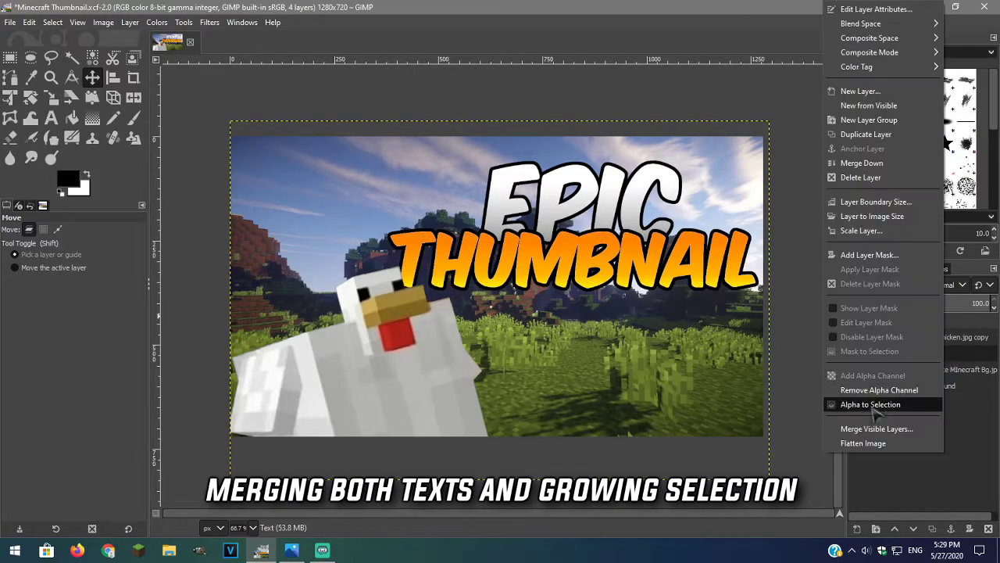
click(875, 440)
click(52, 22)
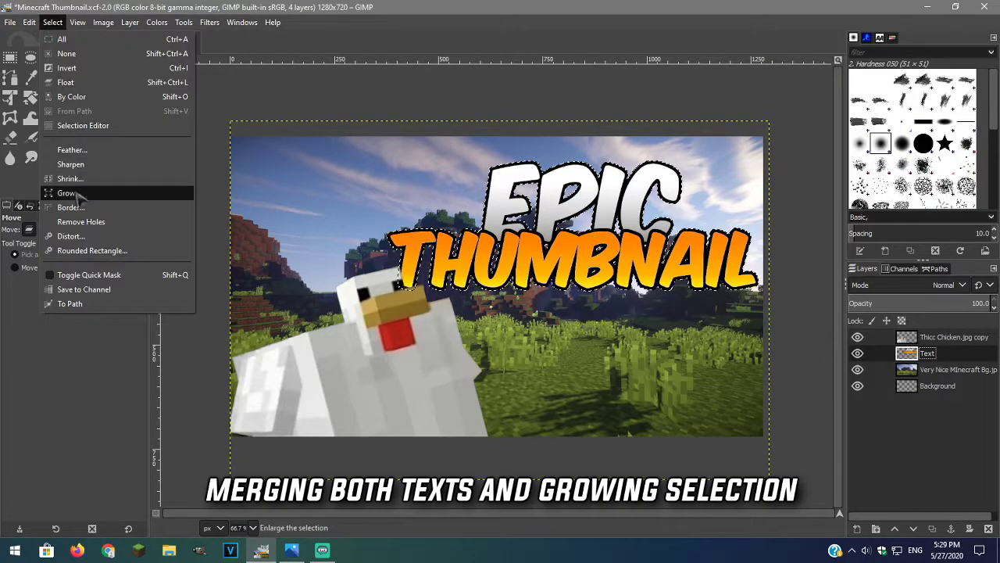
click(69, 193)
click(97, 233)
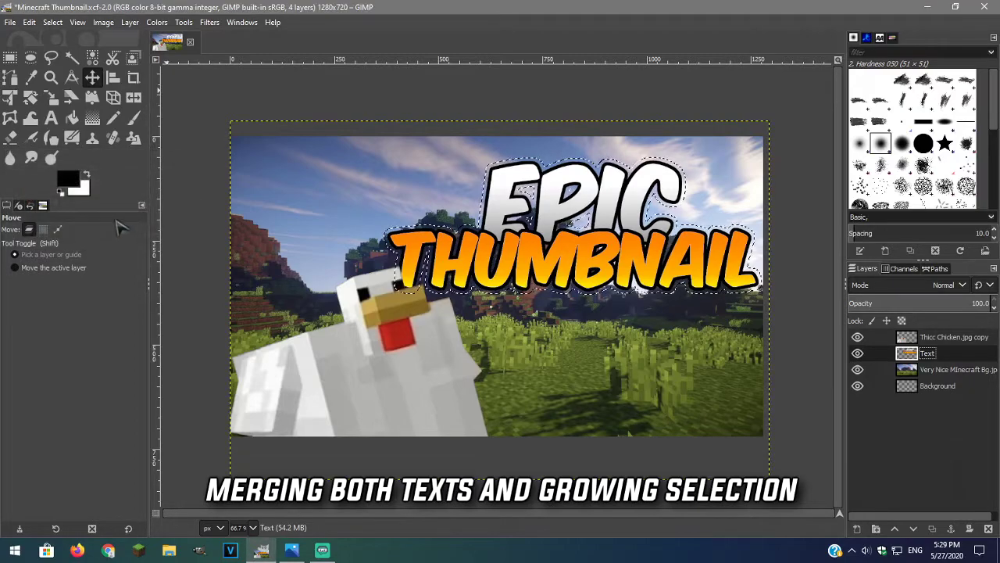
Create a Grident layer and fill the grown text selection with the Blue Green gradient
click(857, 528)
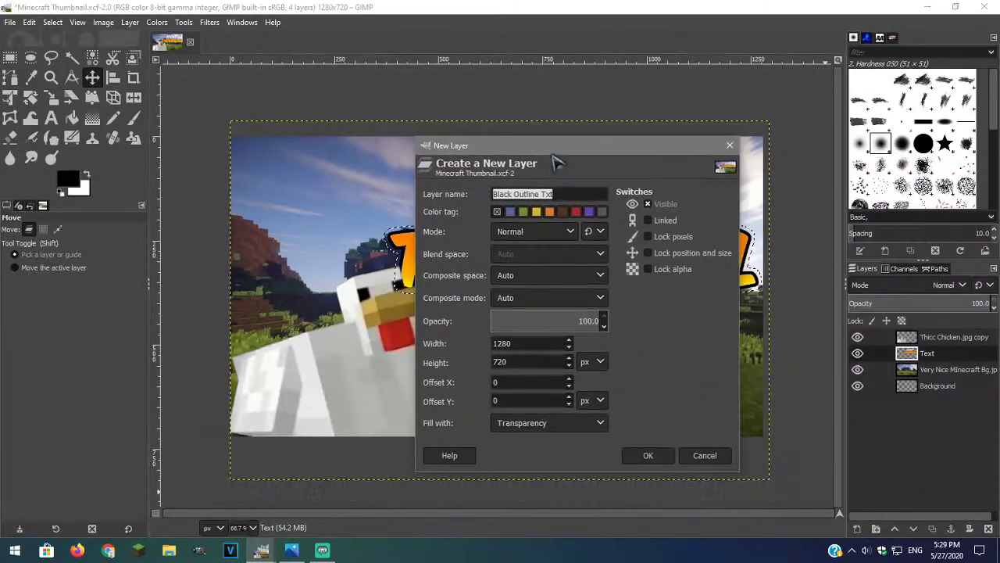
text(Grident)
key(Return)
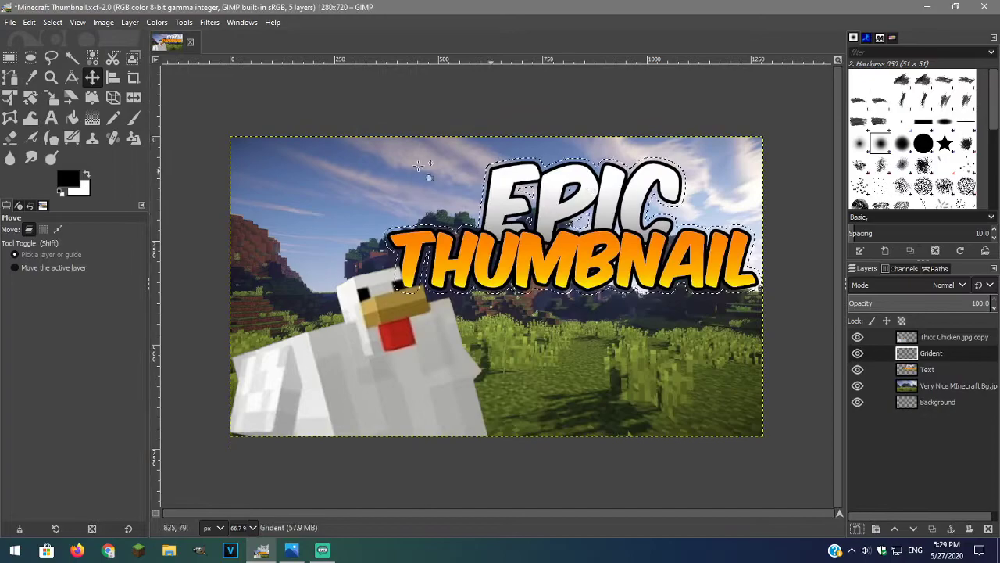
click(92, 117)
click(12, 272)
drag(110, 301, 113, 440)
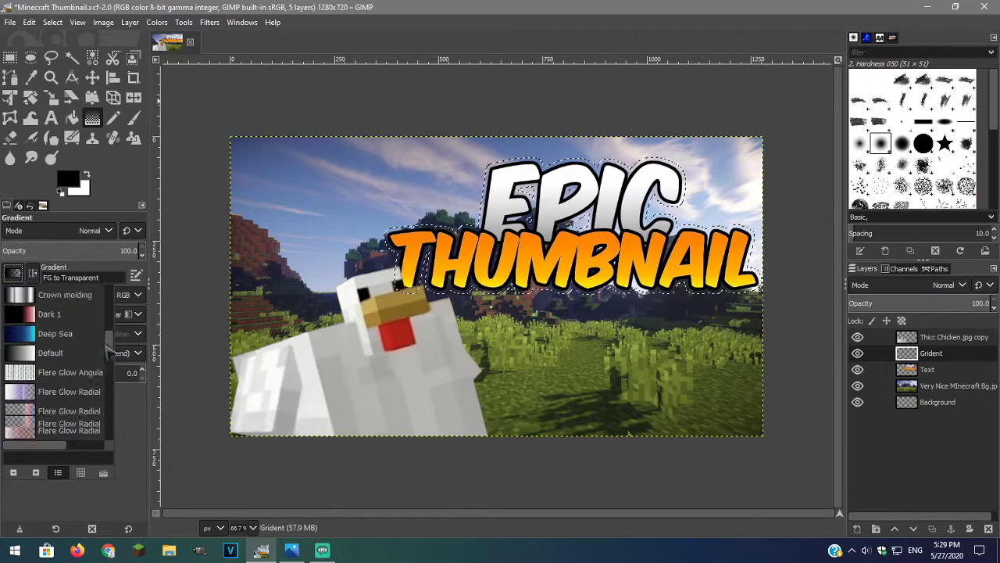
scroll(93, 358, up, 5)
click(54, 369)
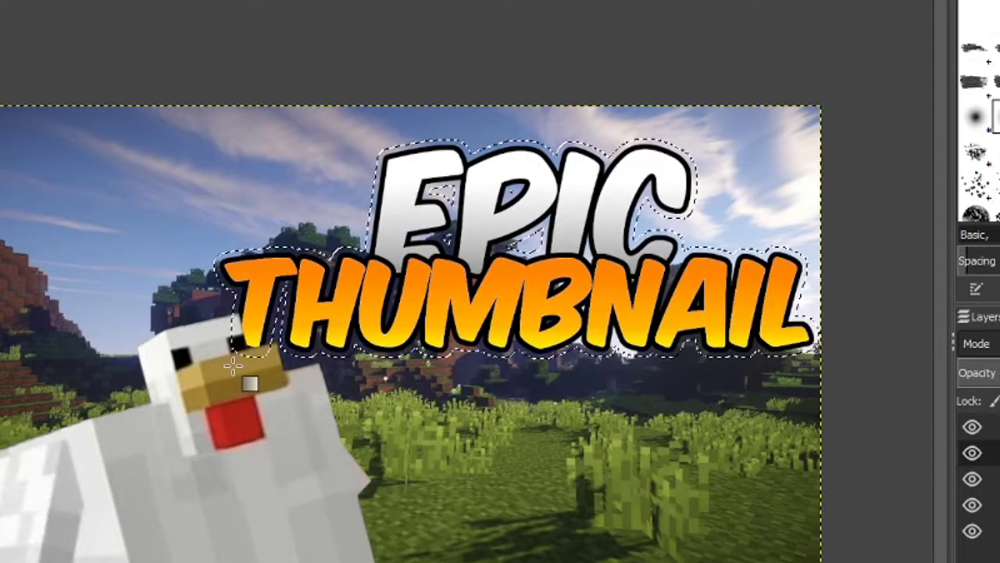
drag(396, 298, 635, 200)
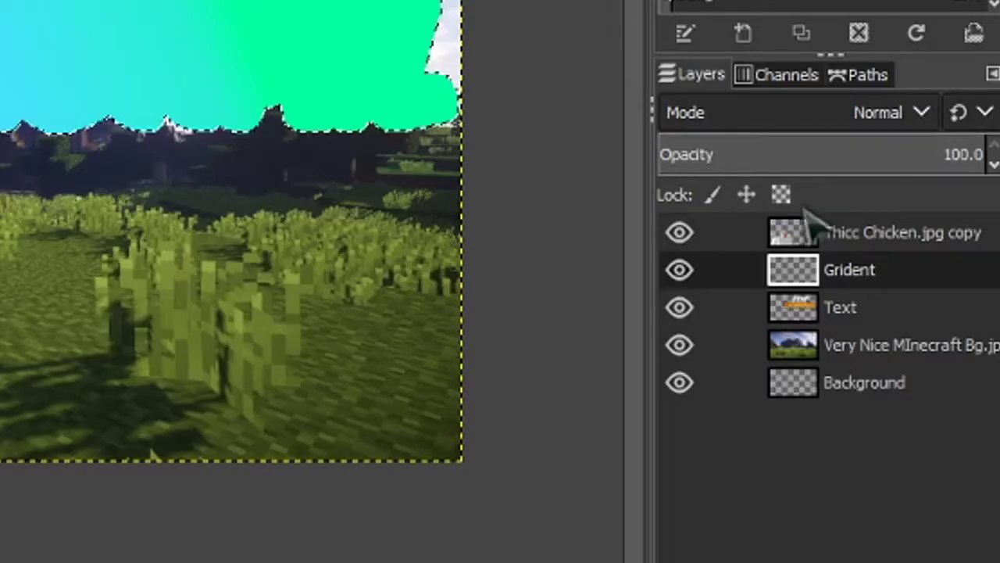
Move Grident below Text, clear the selection, and merge Text down into it
click(906, 349)
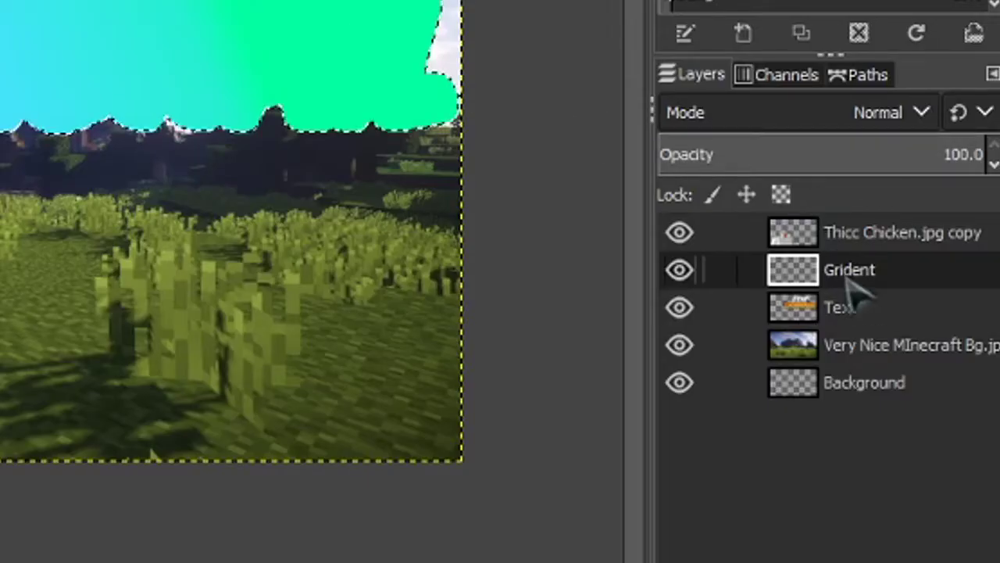
drag(867, 332, 868, 329)
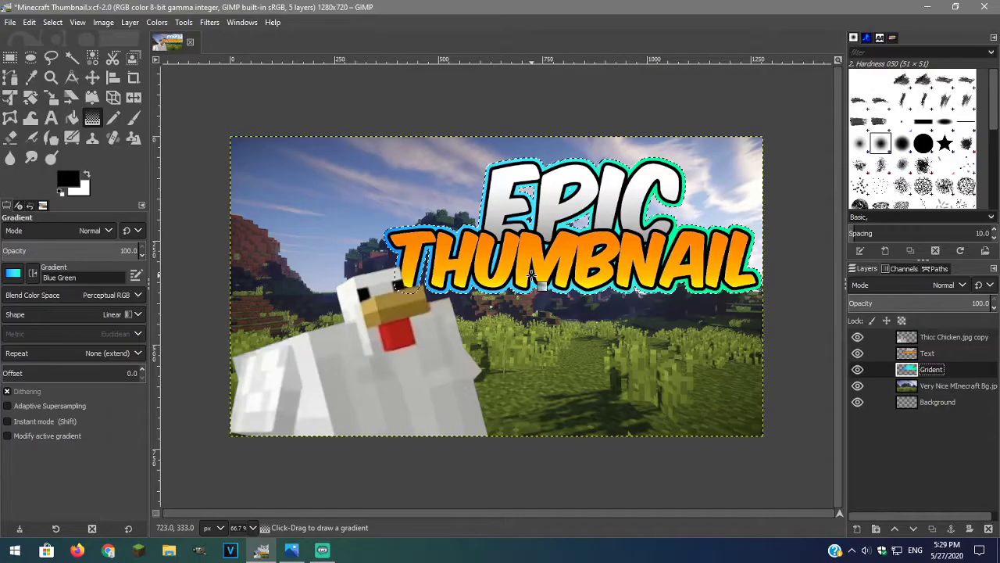
click(92, 78)
click(52, 22)
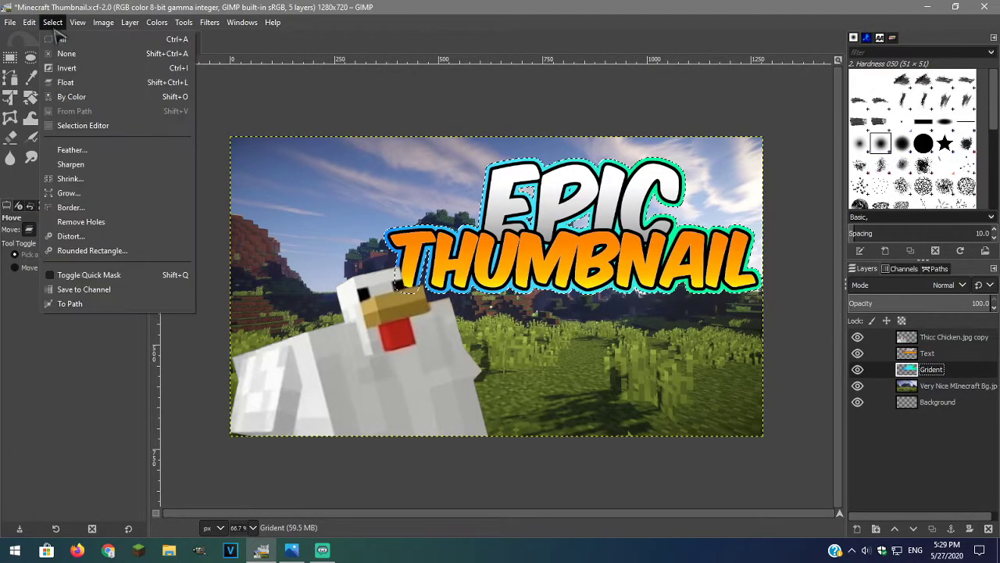
click(62, 54)
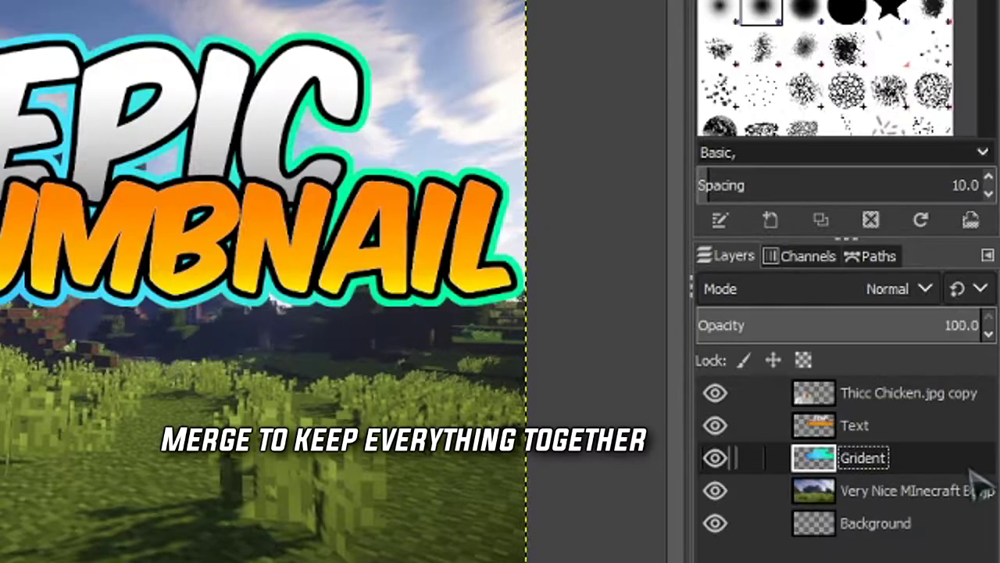
click(956, 355)
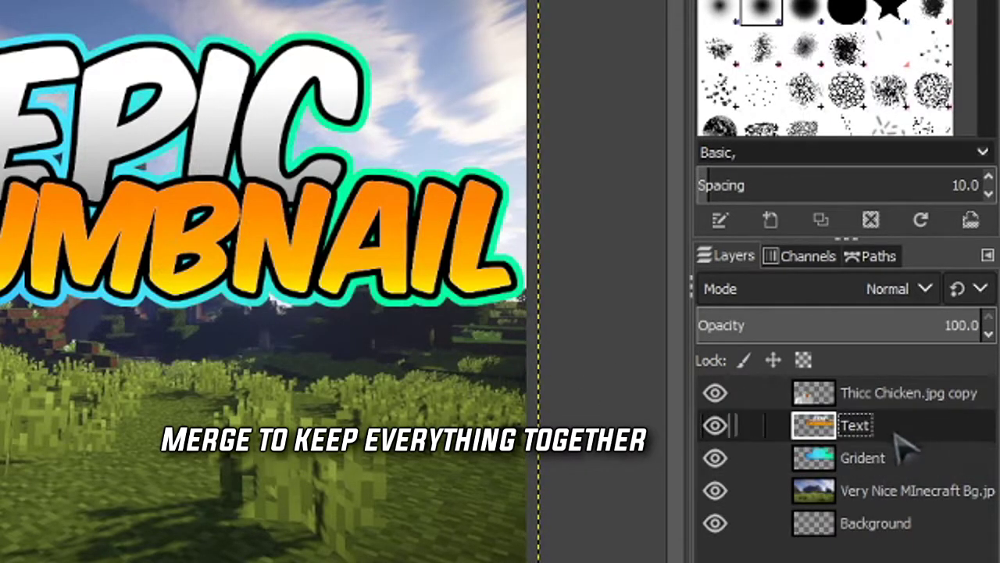
right_click(907, 442)
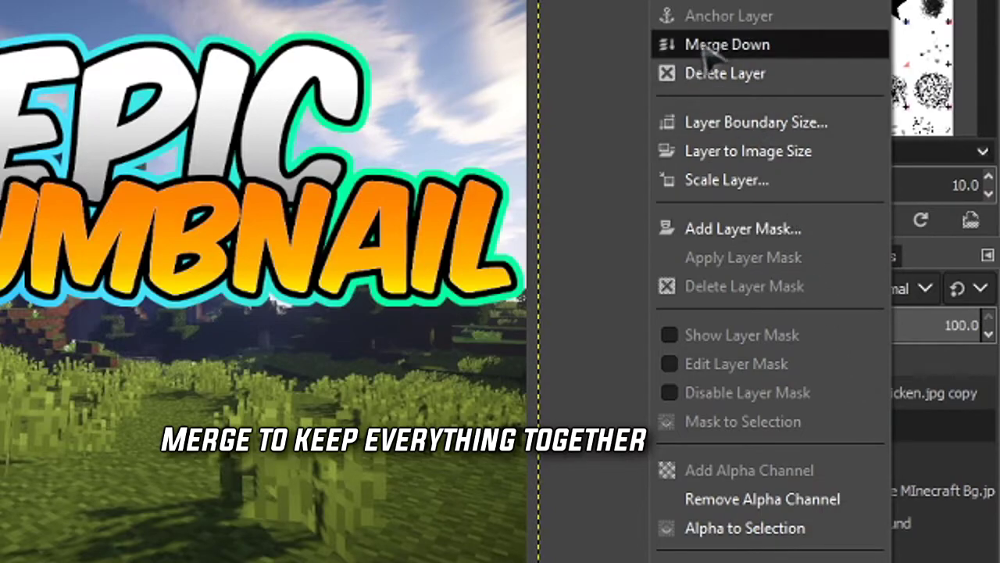
click(764, 47)
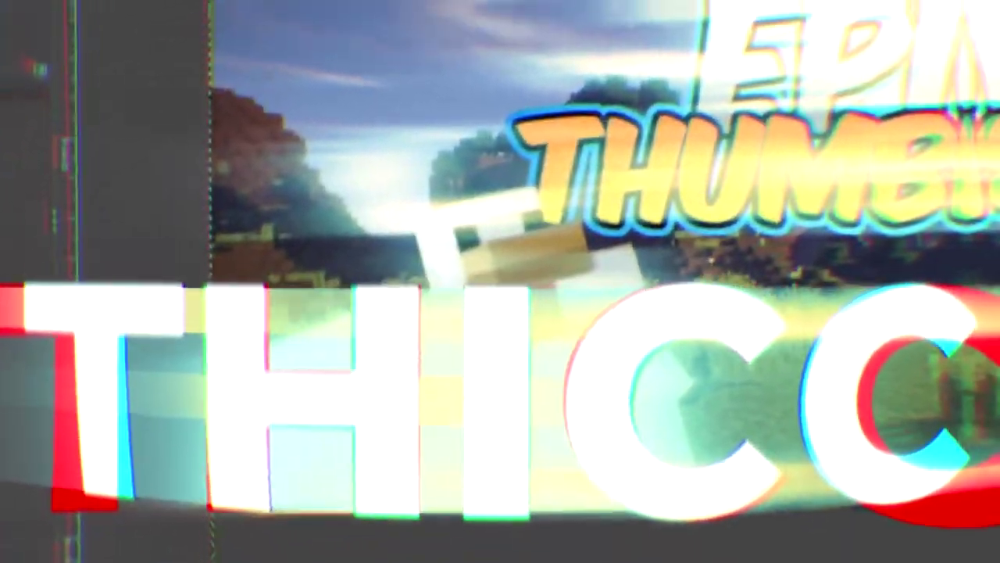
Select the chicken's shape with Alpha to Selection and grow it by 8 px
click(938, 336)
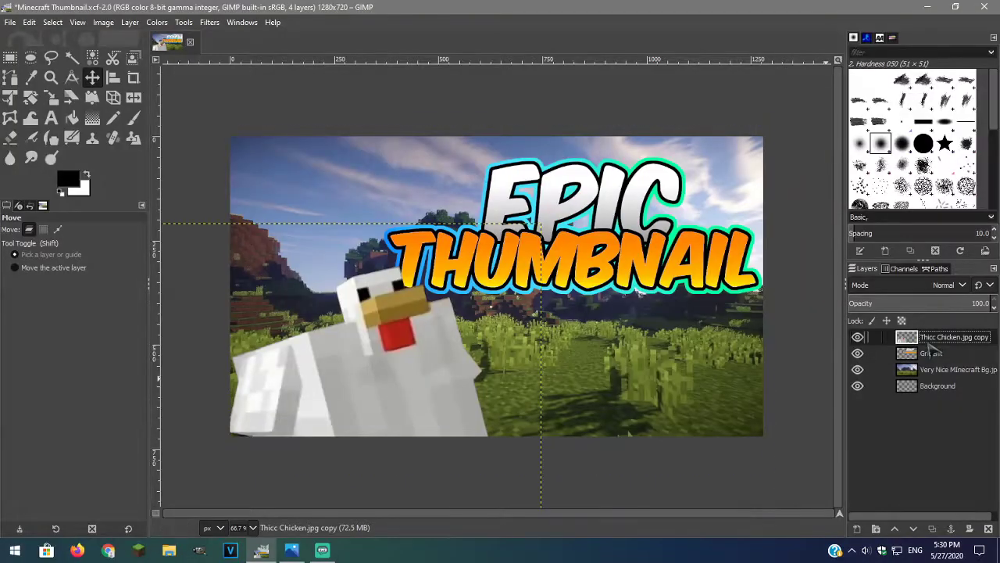
right_click(938, 341)
click(857, 404)
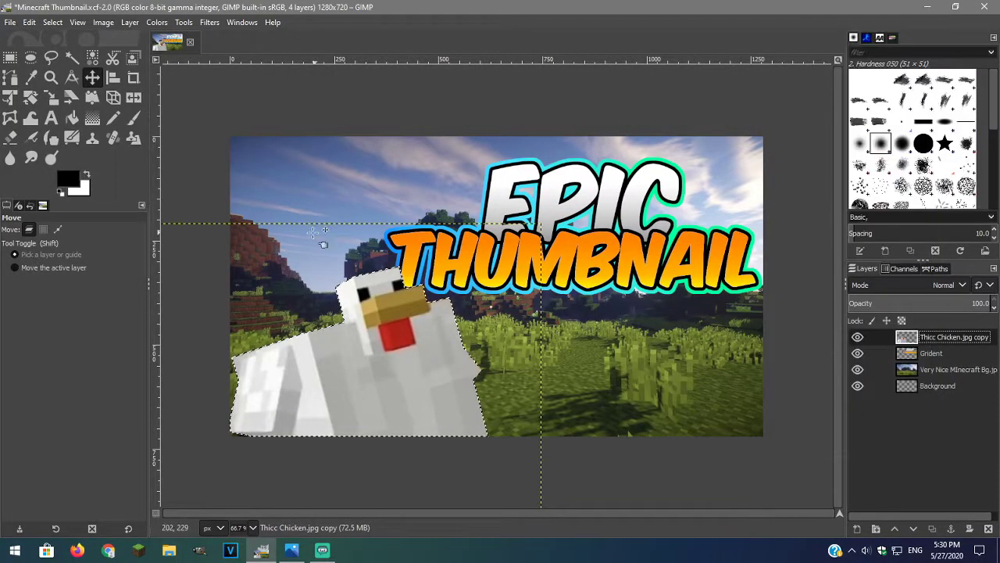
click(53, 23)
click(69, 193)
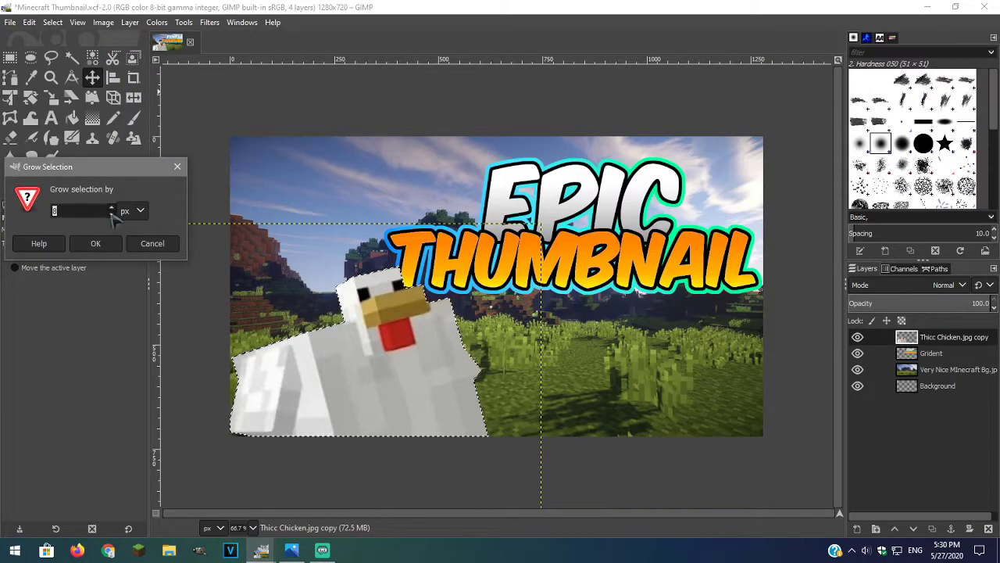
click(95, 243)
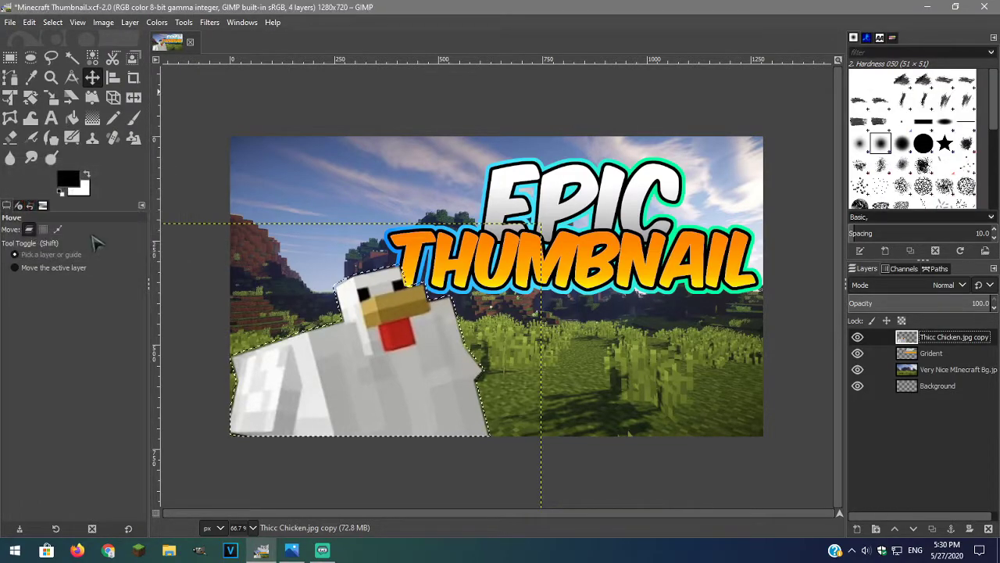
Fill a new Black Outline layer with black and move it below the chicken
click(858, 529)
drag(778, 129, 516, 135)
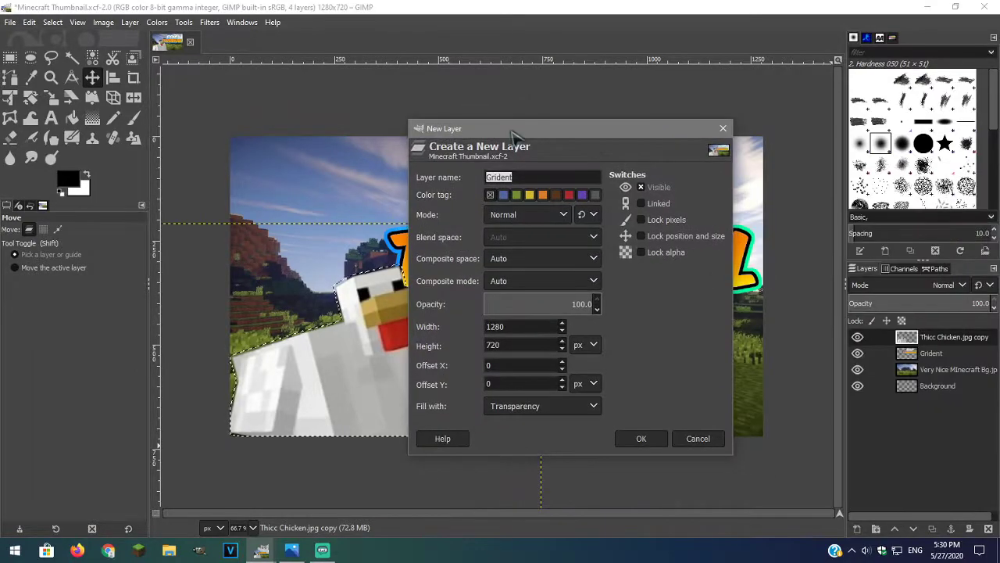
text(Black Outline)
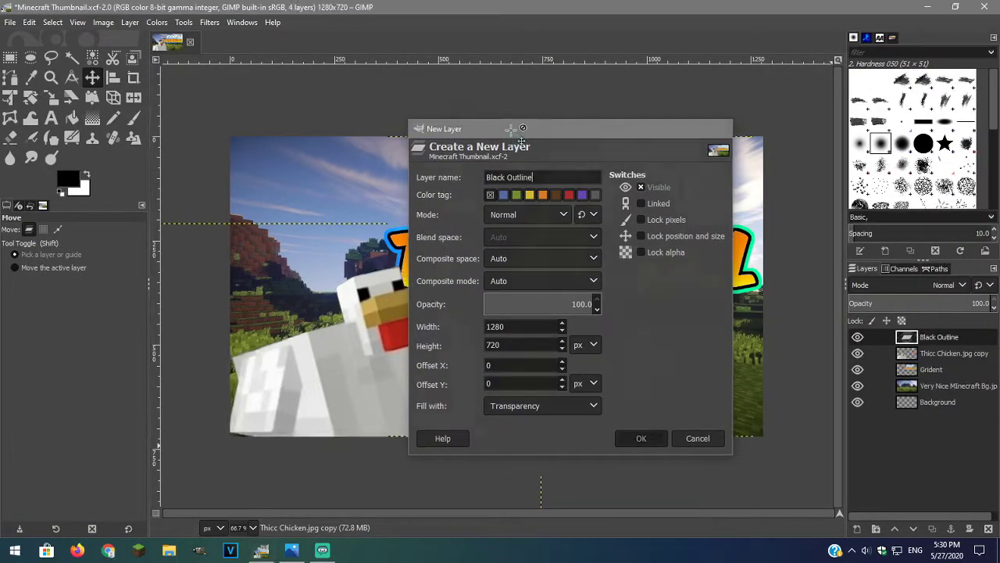
key(Return)
click(29, 22)
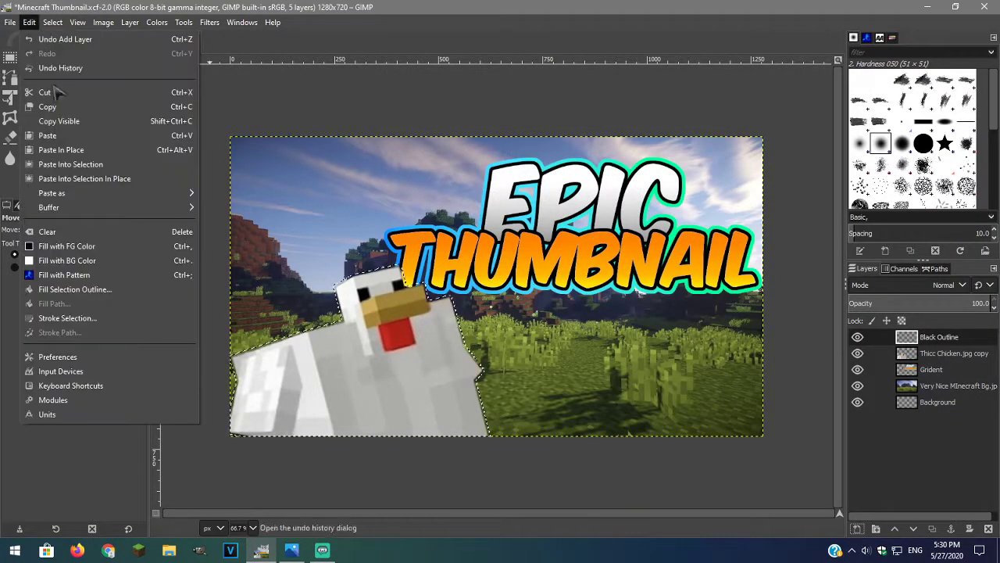
click(94, 244)
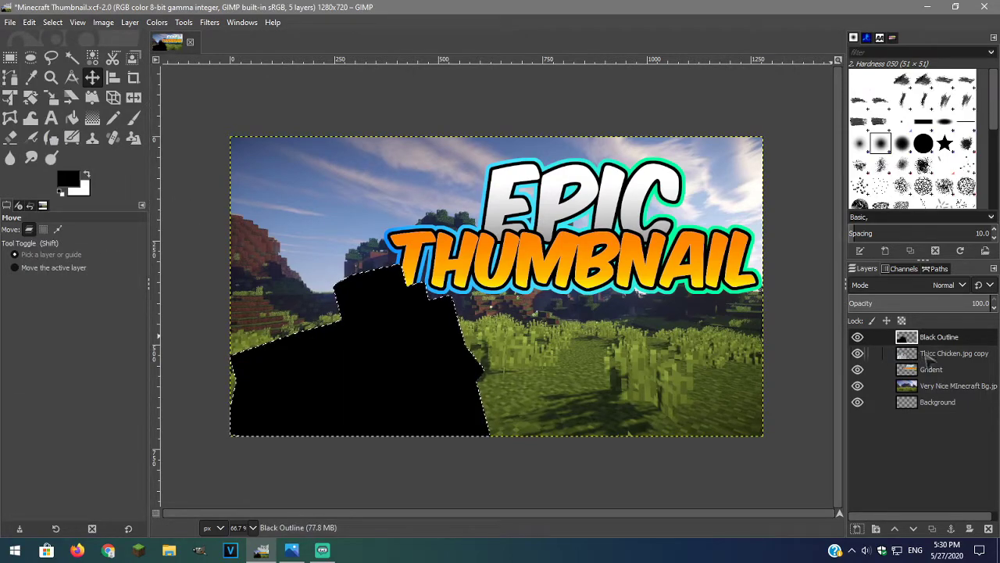
drag(953, 338, 952, 368)
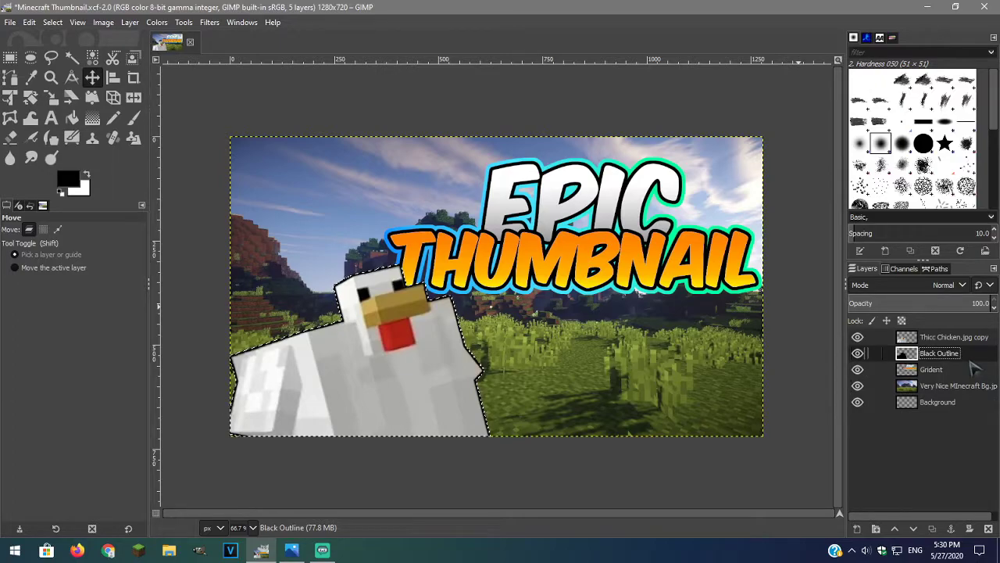
Grow the selection further and fill a new Grident Outline layer with the Yellow Orange gradient
click(52, 22)
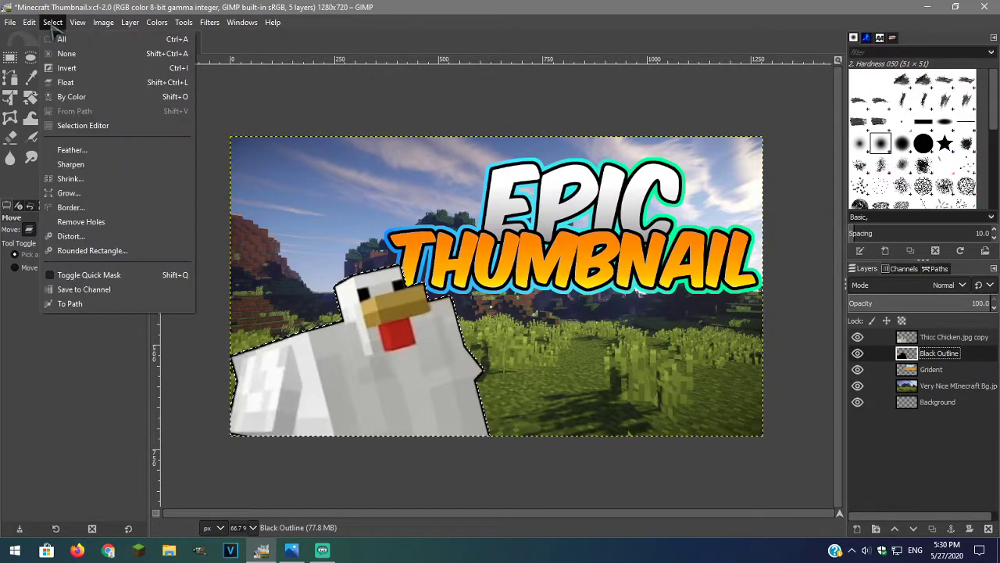
click(69, 193)
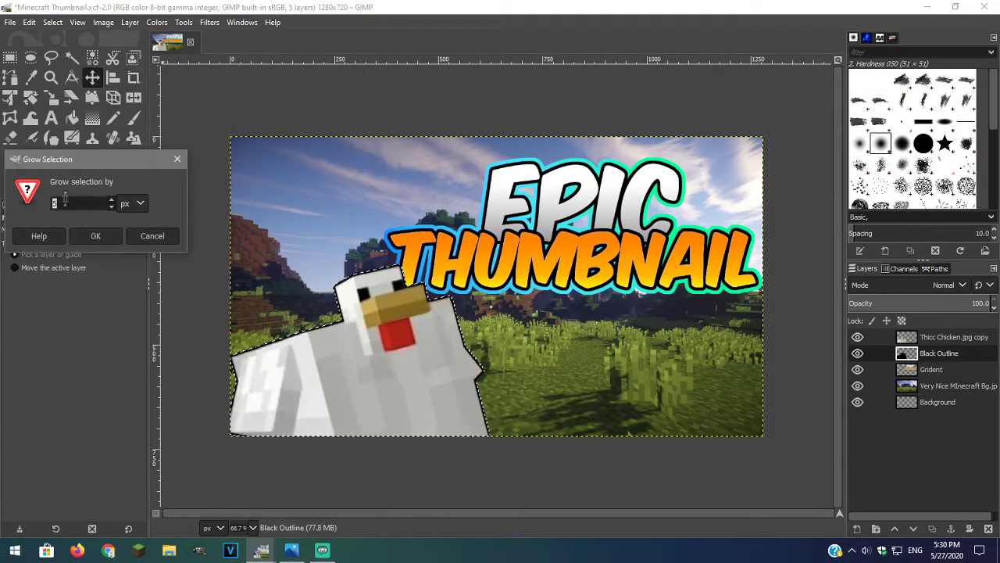
click(96, 236)
click(858, 529)
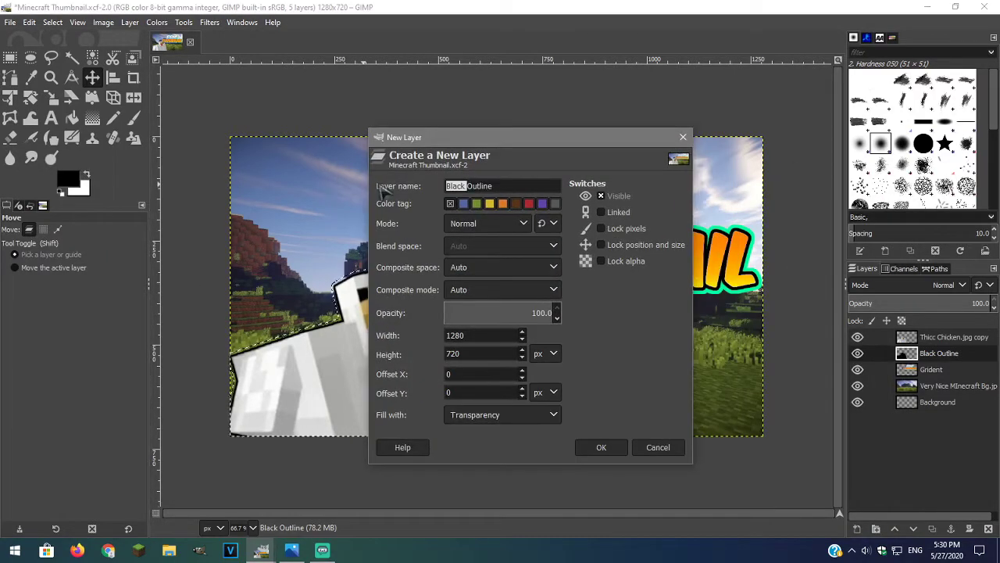
key(Return)
key(g)
click(12, 273)
scroll(112, 437, down, 5)
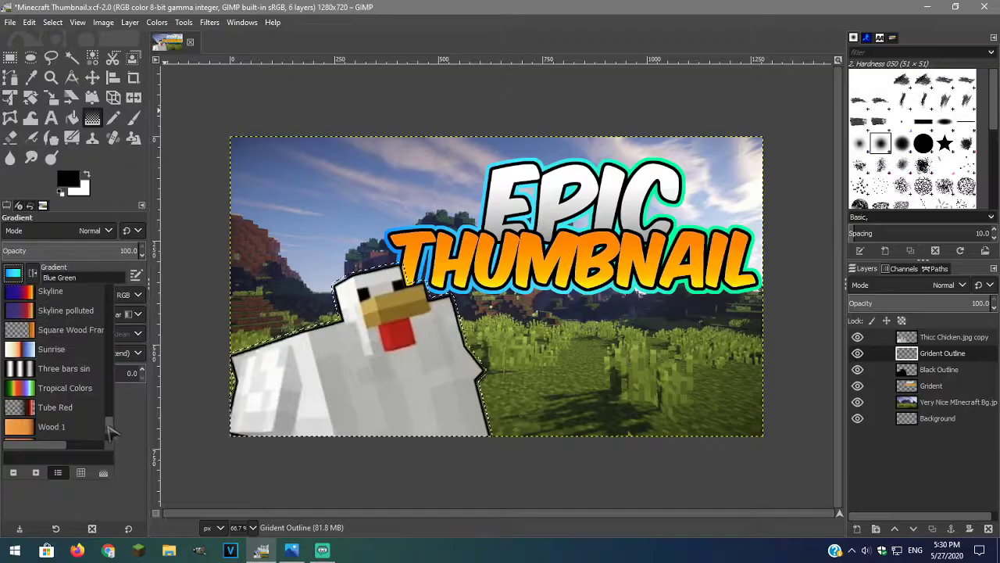
click(64, 430)
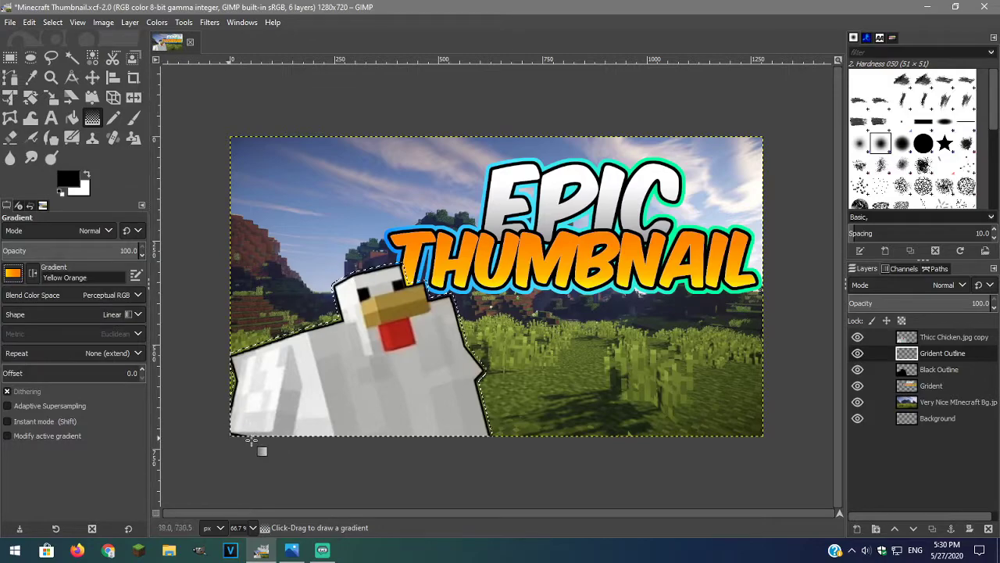
drag(233, 450, 358, 330)
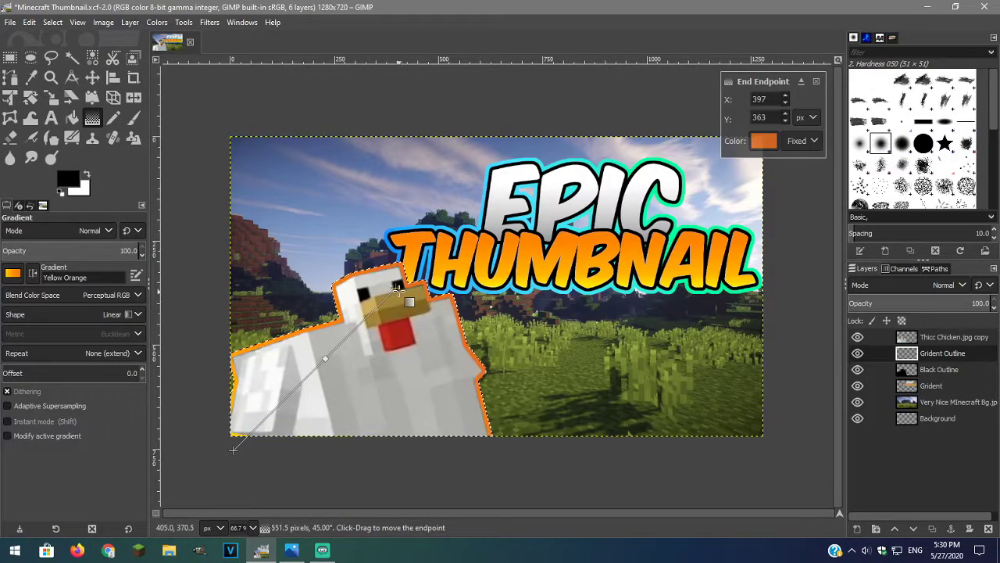
Clear the selection and move Grident Outline below Black Outline
click(92, 78)
click(52, 22)
click(63, 56)
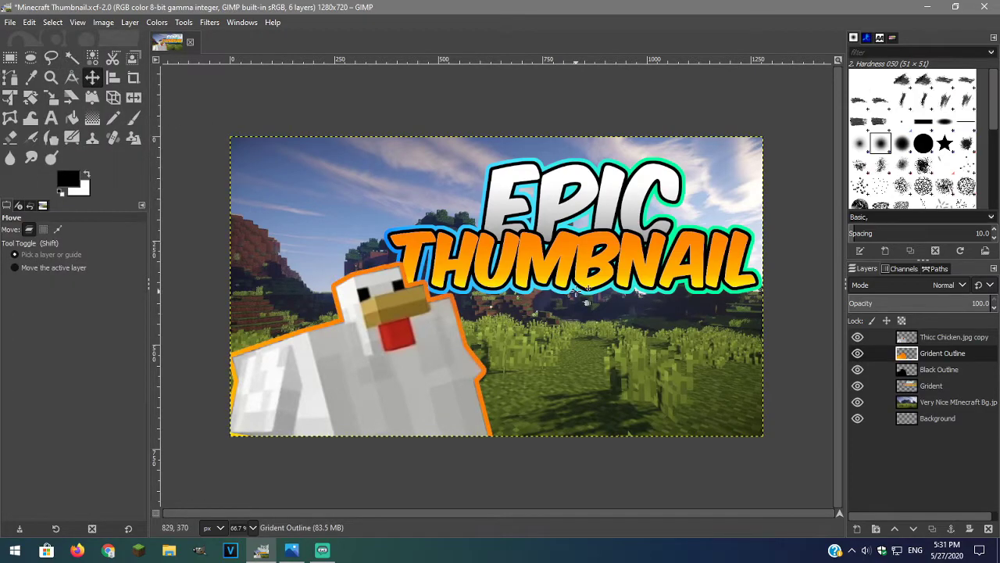
drag(926, 356, 930, 379)
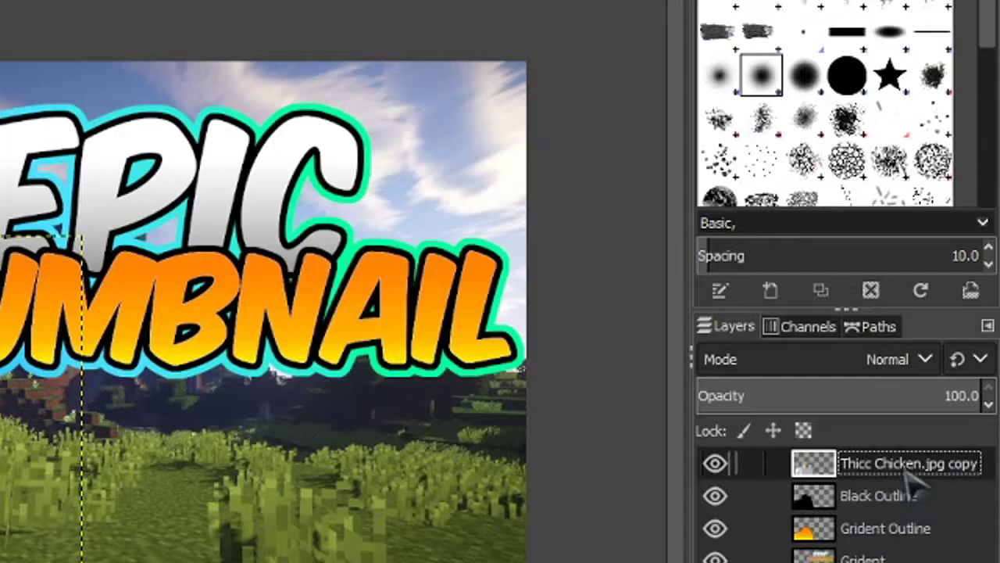
Merge the chicken, Black Outline and Grident Outline layers down together and name the result Chicken
right_click(913, 480)
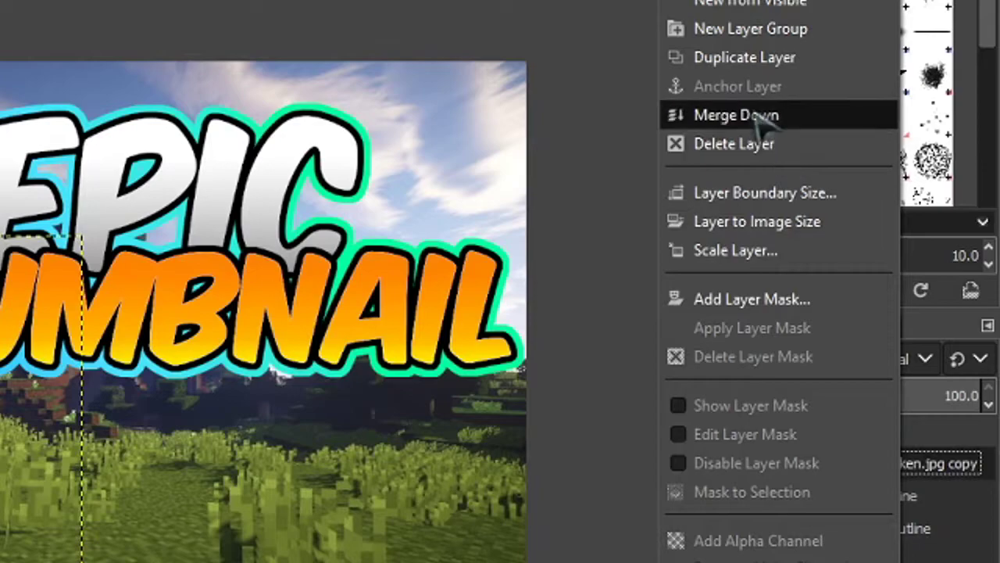
click(787, 112)
right_click(869, 473)
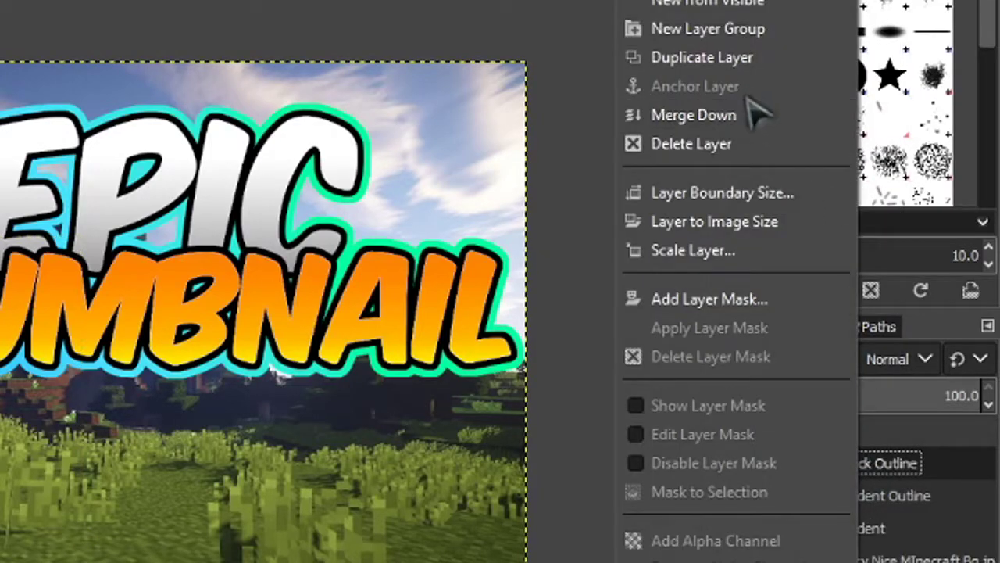
click(759, 112)
double_click(889, 463)
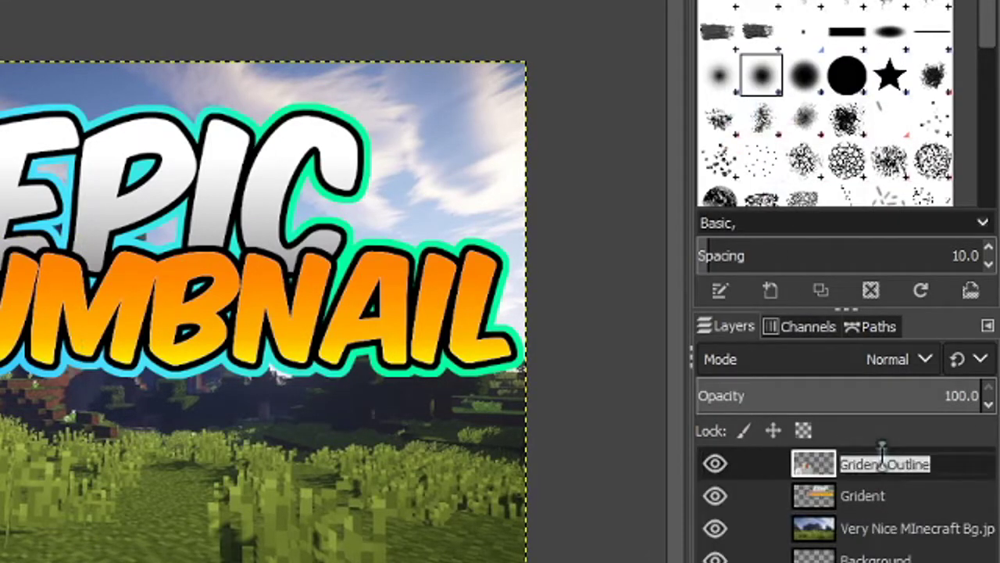
text(Ch)
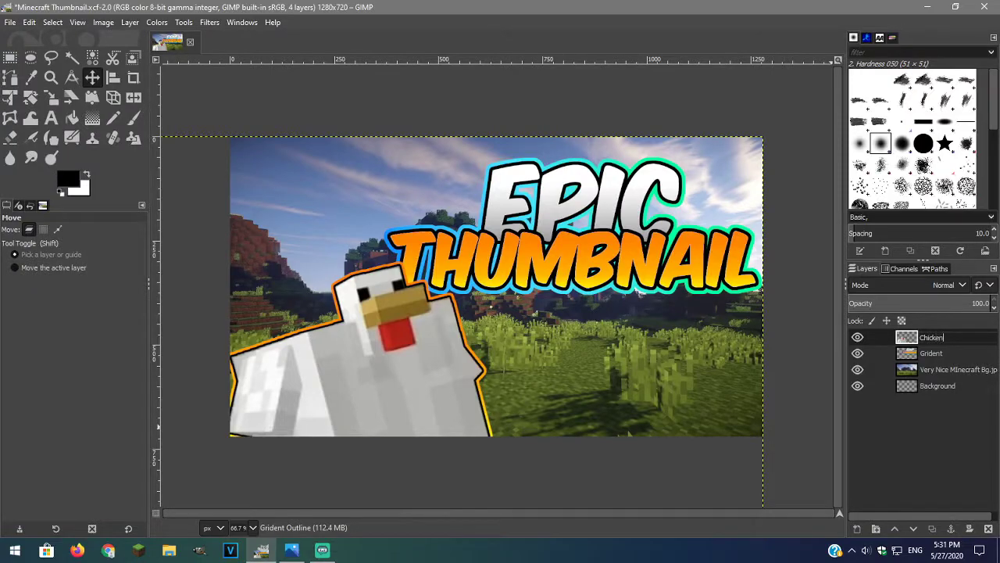
text(icken)
key(Return)
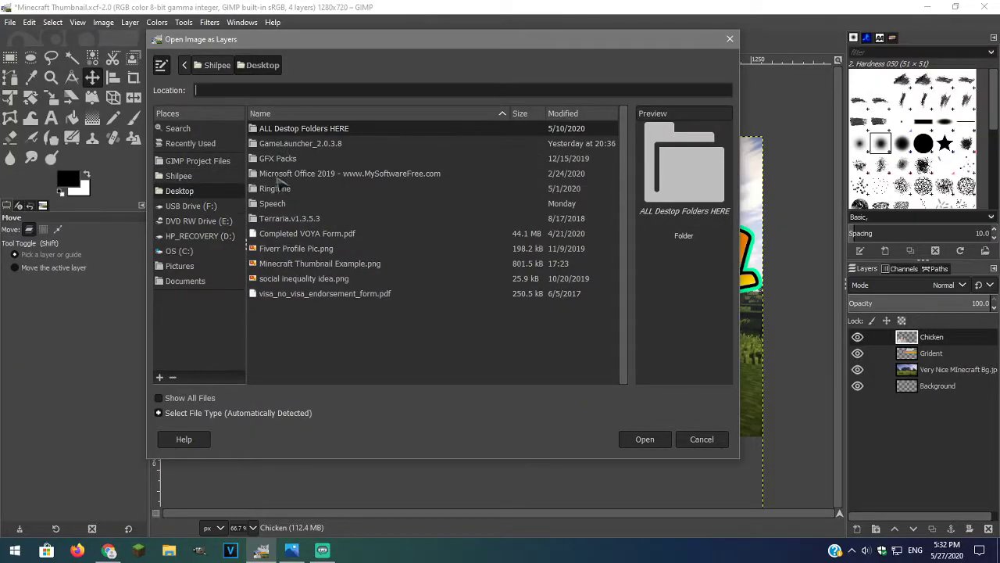
Open Laser Eyes.png from the Pictures for Tutorial folder as a new layer
double_click(283, 129)
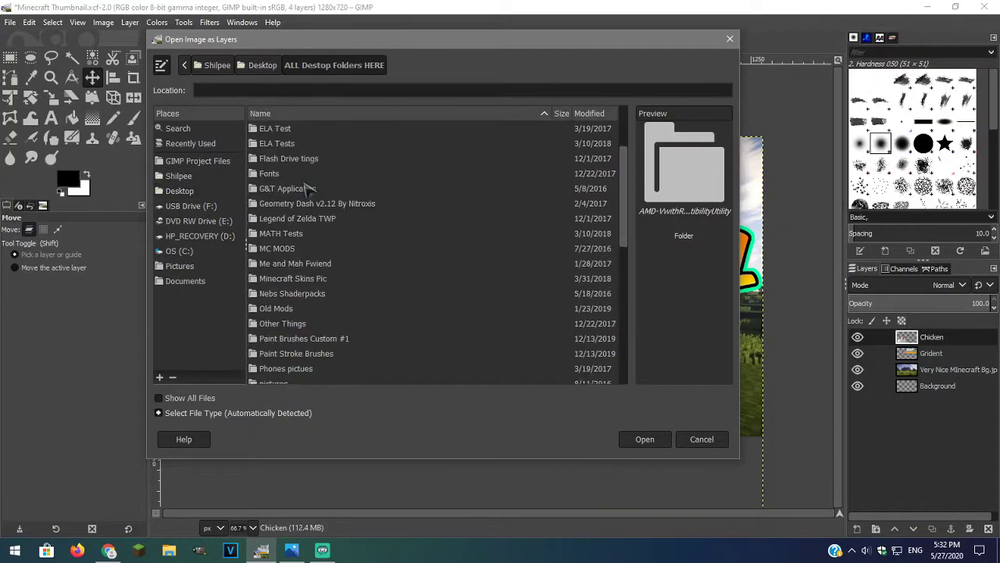
click(263, 65)
double_click(279, 203)
double_click(289, 128)
click(297, 128)
click(179, 266)
text(la)
click(645, 438)
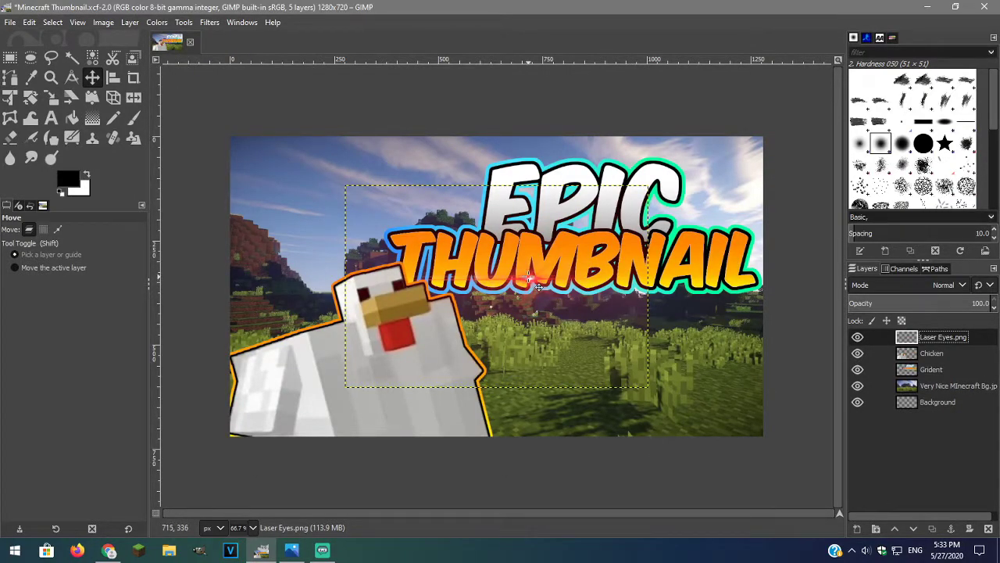
Position the laser flare near the chicken and enlarge it with the Scale tool
drag(539, 287, 354, 255)
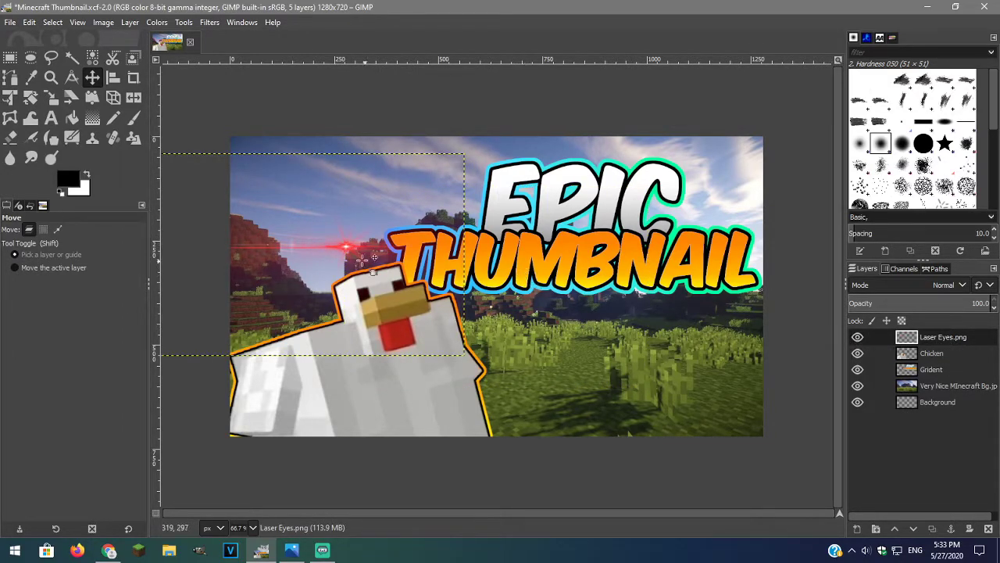
drag(367, 259, 530, 312)
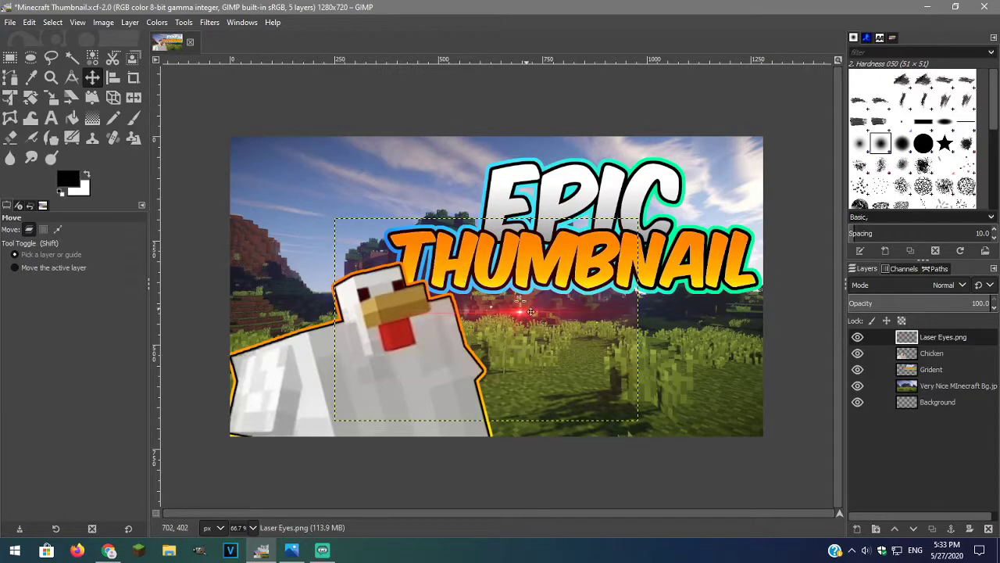
click(50, 96)
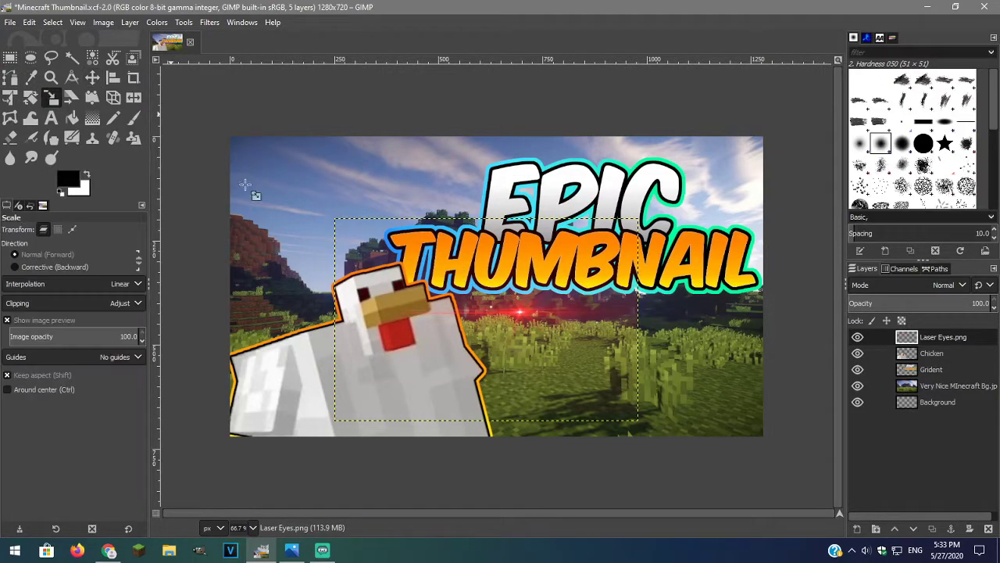
click(516, 313)
drag(335, 219, 227, 144)
click(794, 152)
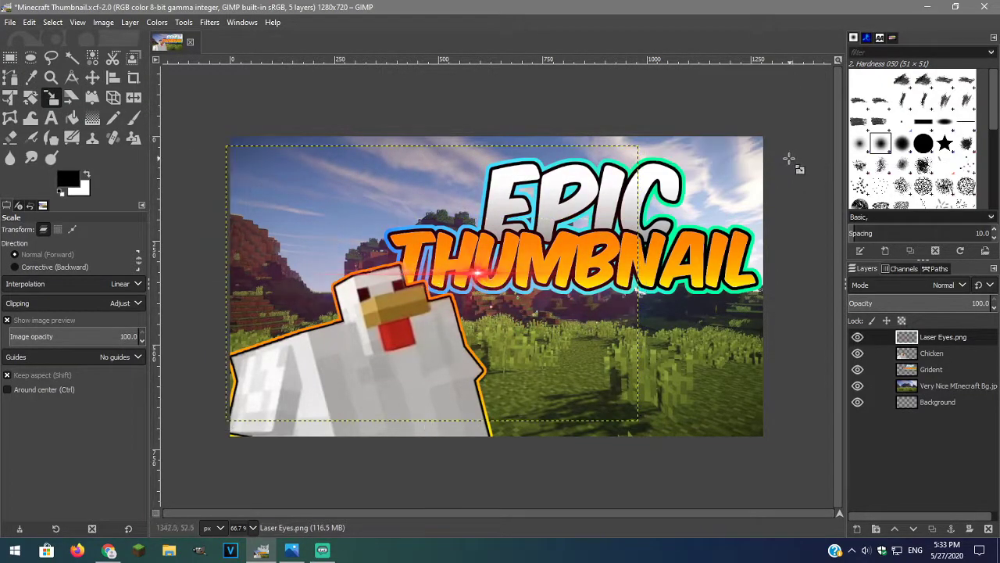
Rotate the flare to -12.27 degrees and line it up with the chicken's eye
click(30, 96)
click(767, 116)
drag(770, 114, 764, 118)
click(795, 167)
key(m)
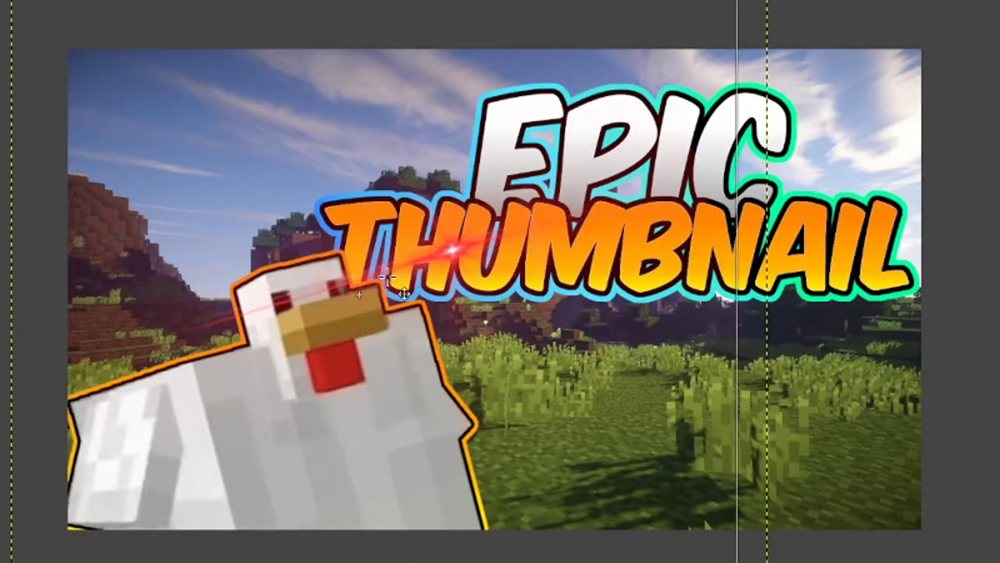
drag(484, 301, 389, 299)
drag(323, 311, 305, 318)
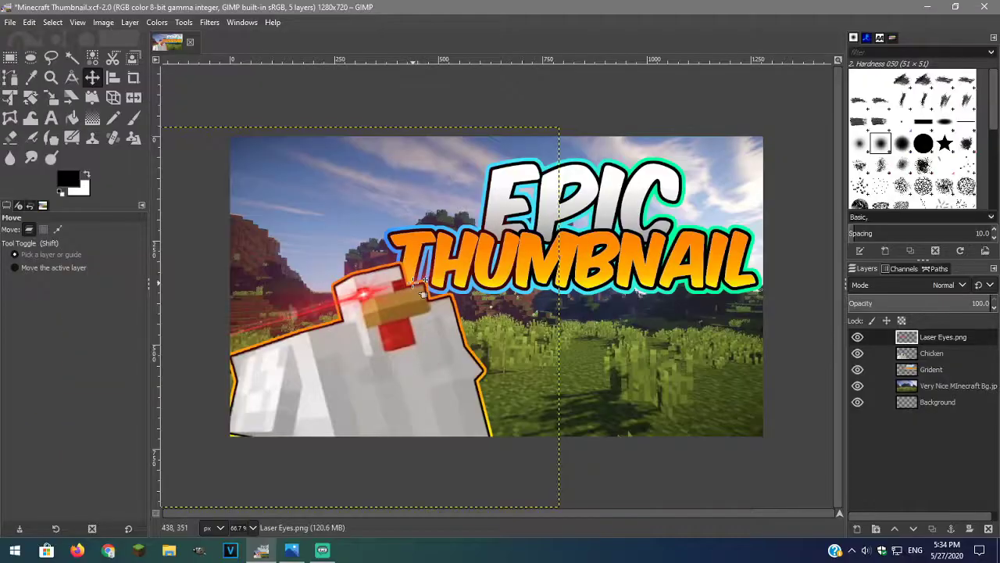
Duplicate the Laser Eyes.png layer and drag the copy onto the chicken's second eye
right_click(952, 341)
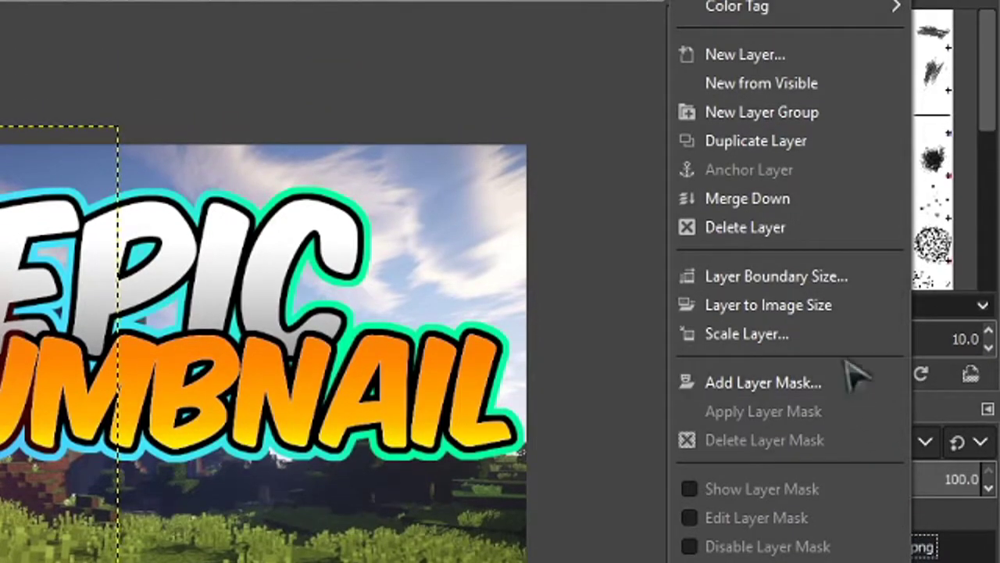
click(711, 141)
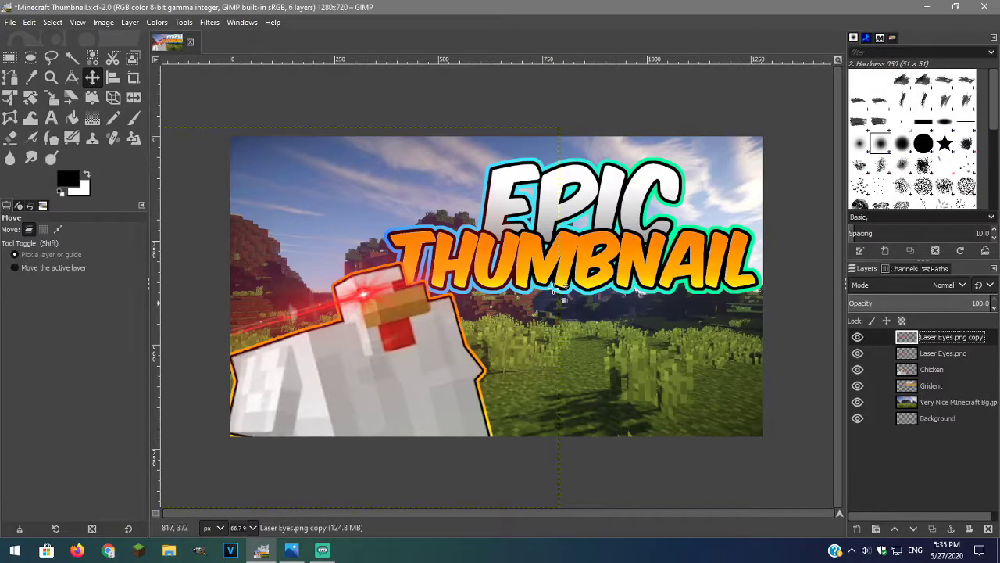
drag(362, 293, 399, 281)
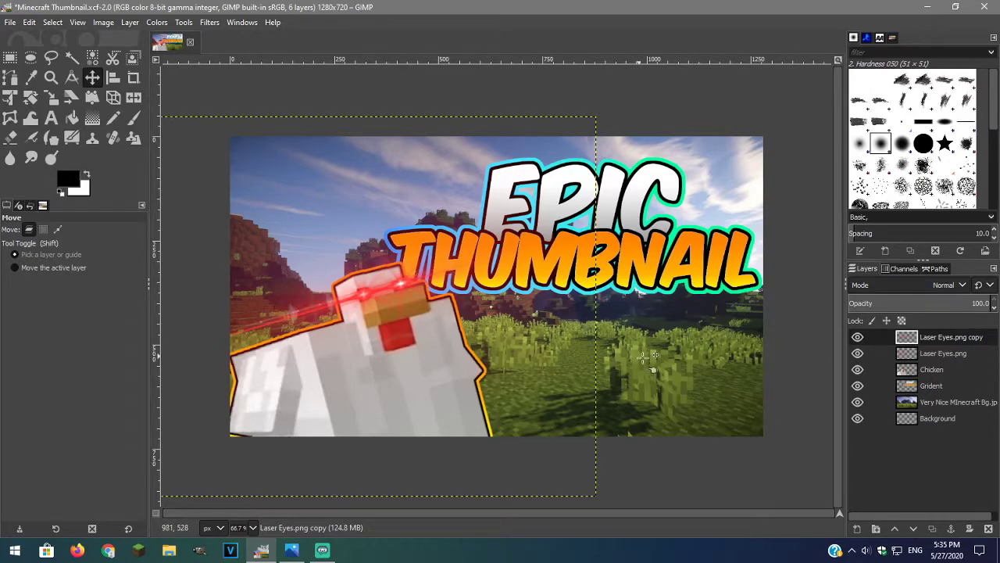
Apply a Gaussian Blur of size 2.50 to the Very Nice MInecraft Bg layer
click(944, 403)
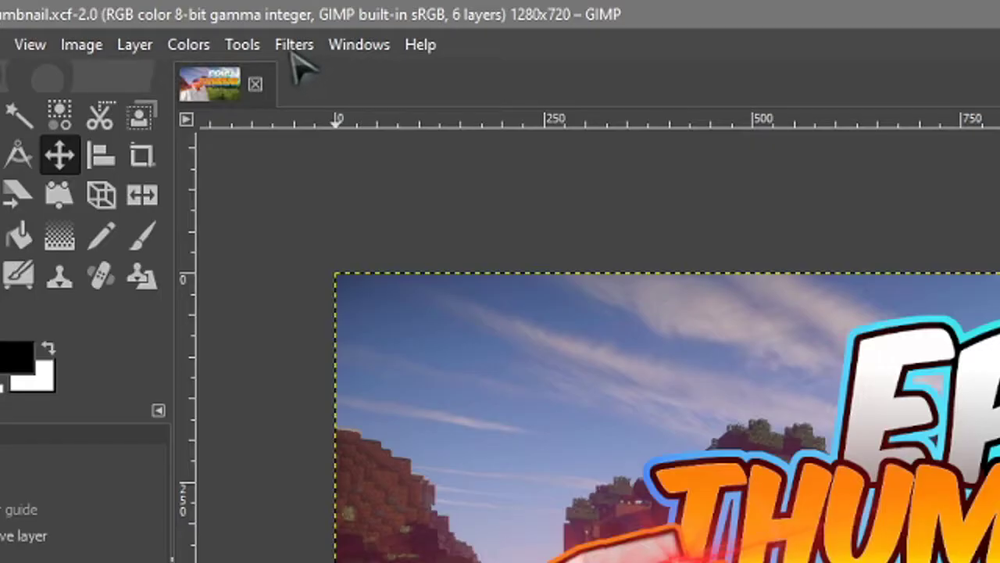
click(295, 47)
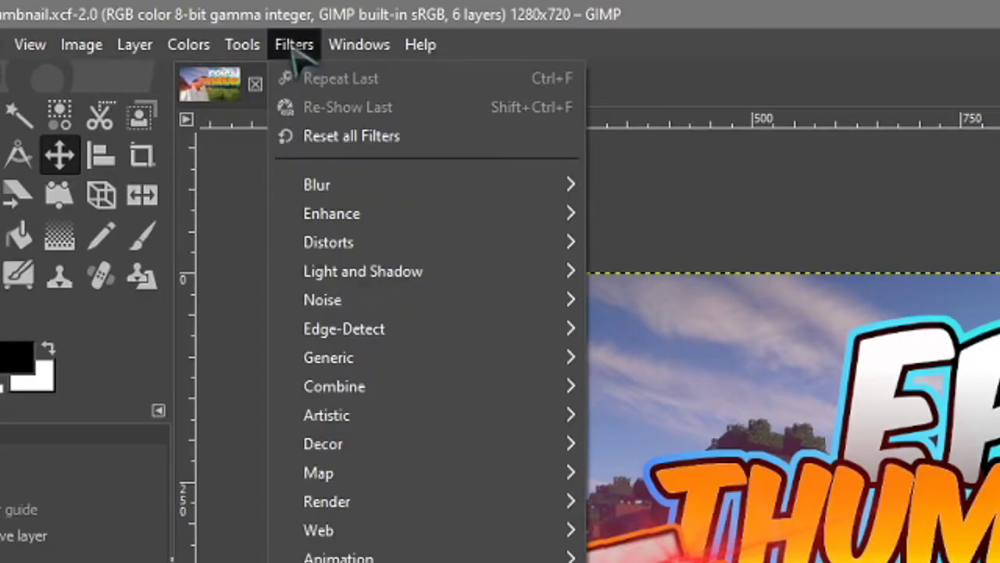
mouse_move(357, 190)
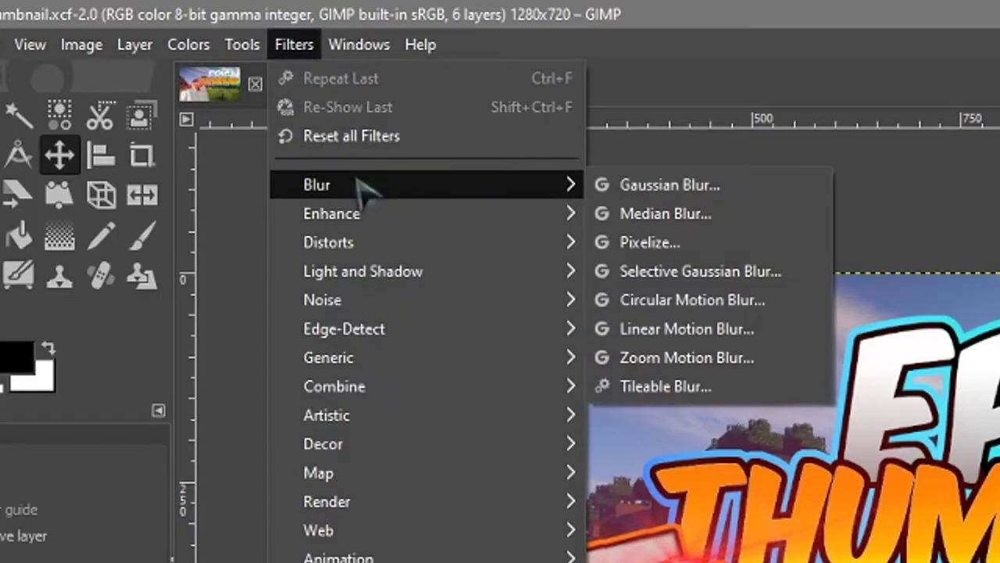
click(633, 188)
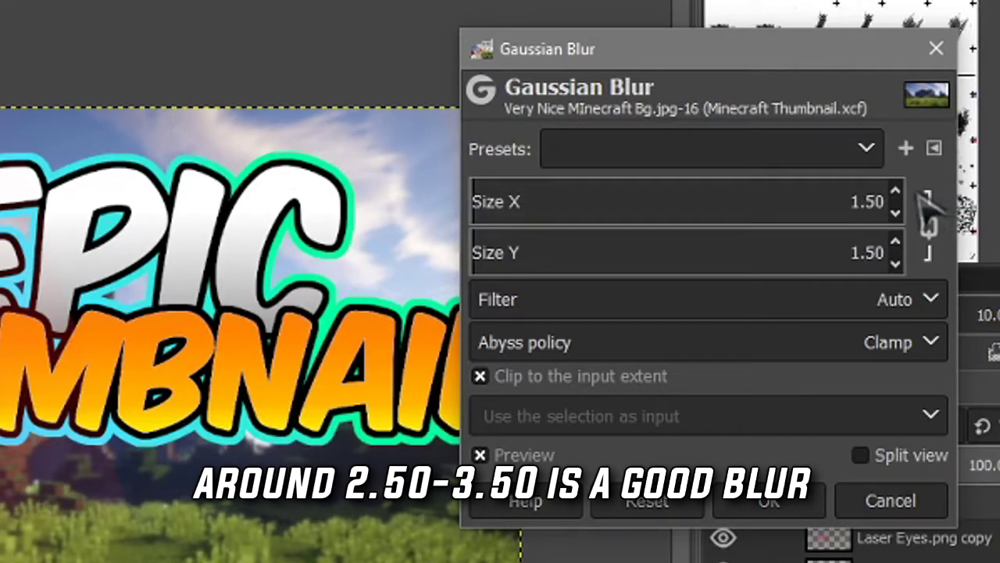
click(896, 193)
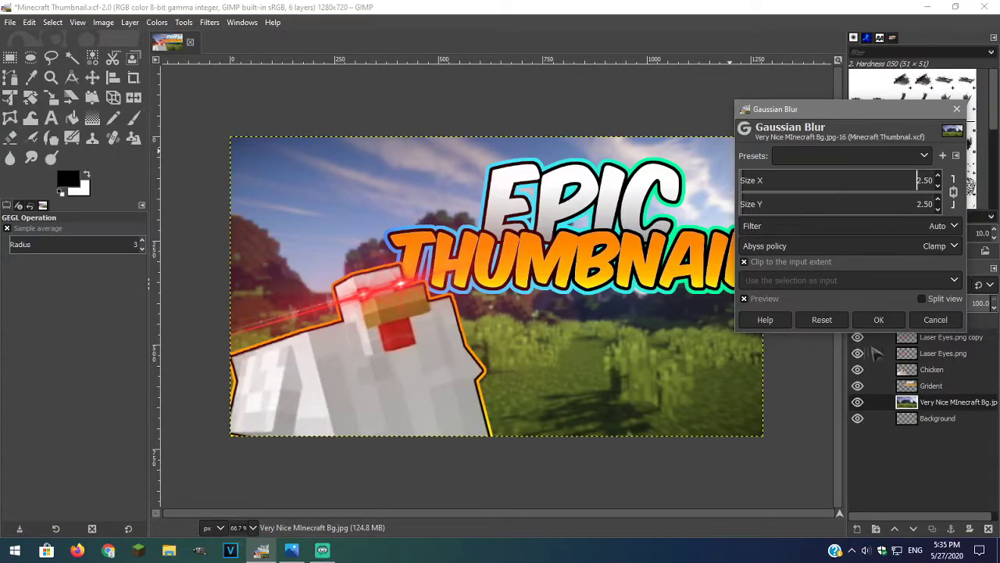
click(879, 320)
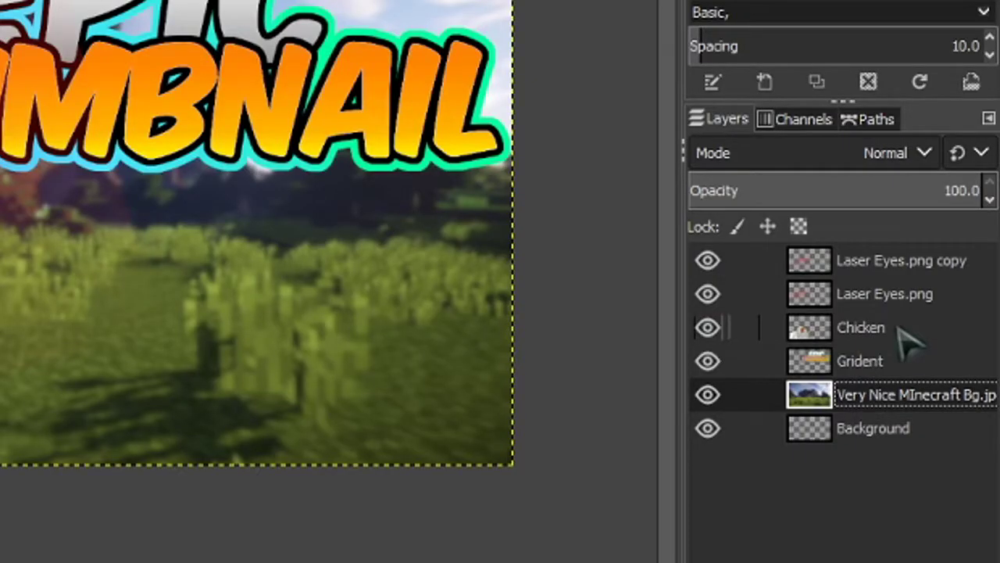
Give the Chicken layer a preset black drop shadow with a larger blur radius
click(852, 329)
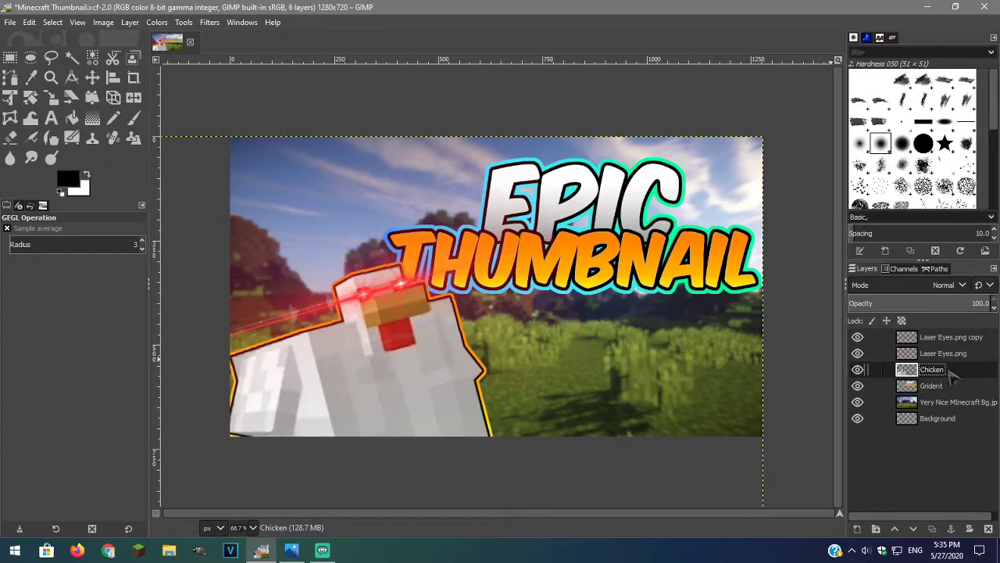
click(213, 23)
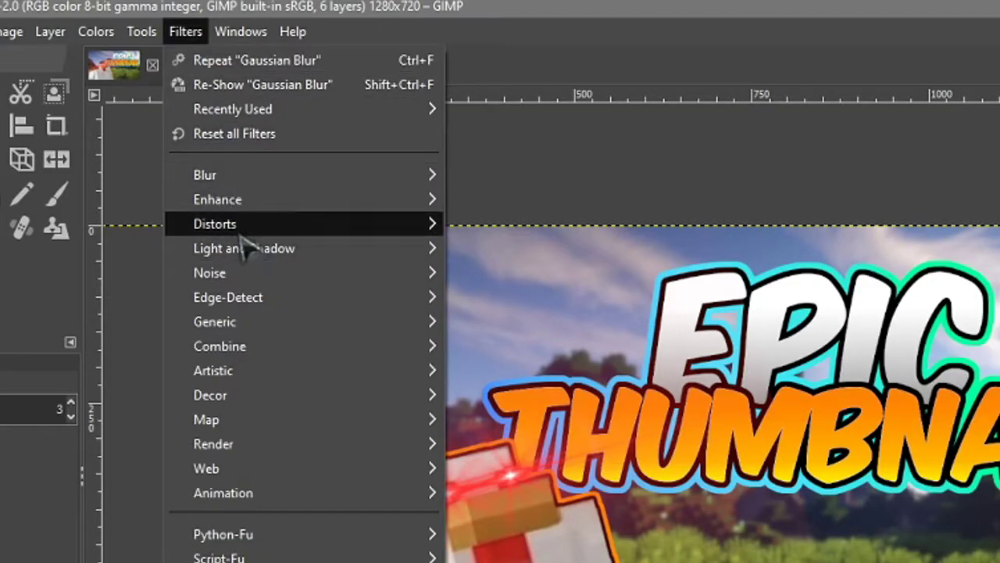
mouse_move(426, 252)
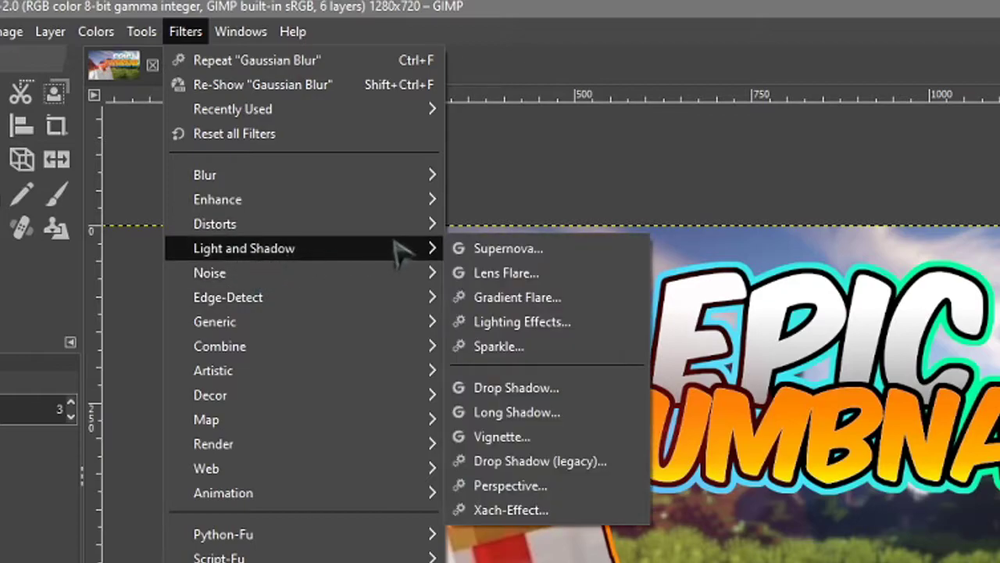
click(532, 389)
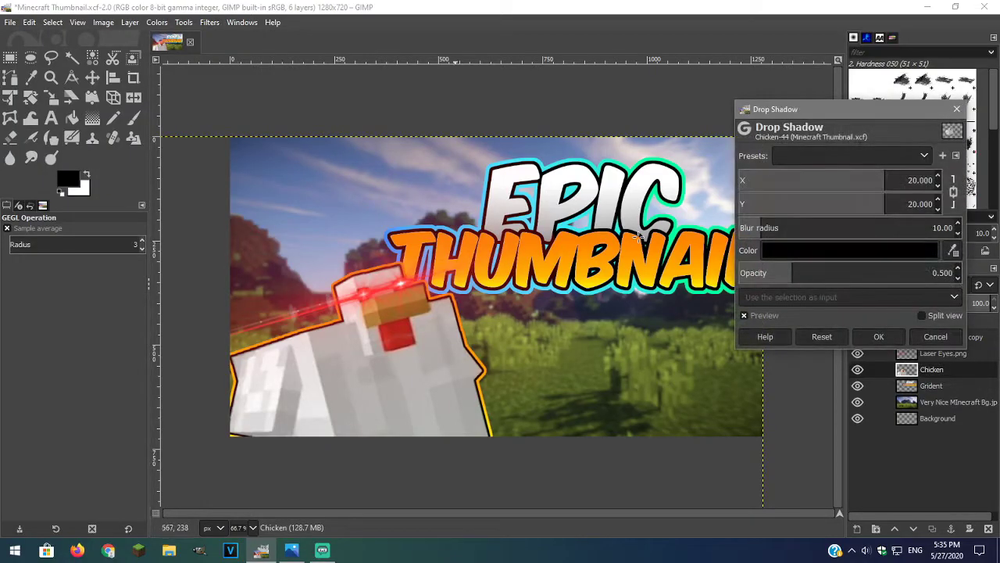
click(828, 155)
click(819, 338)
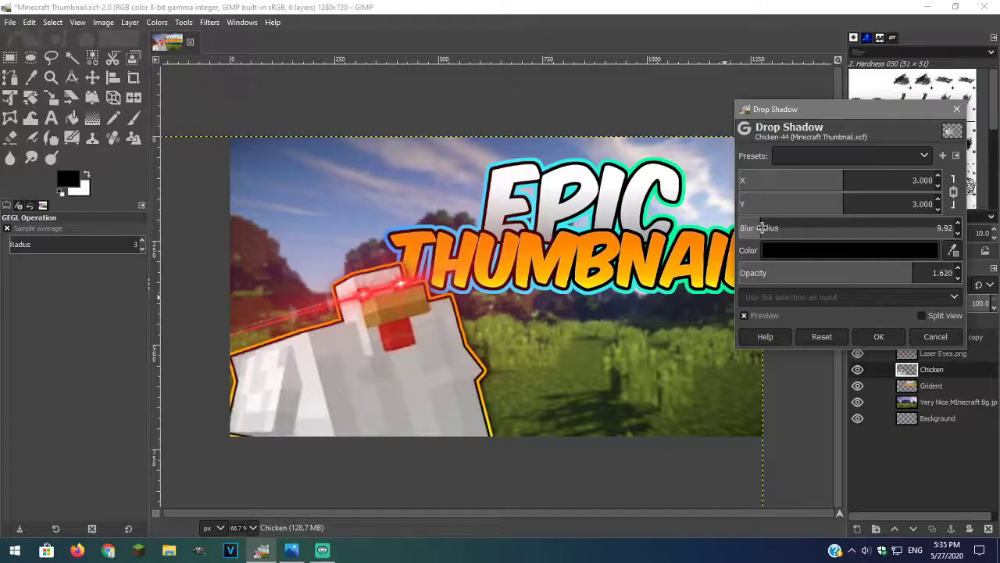
click(539, 279)
click(879, 336)
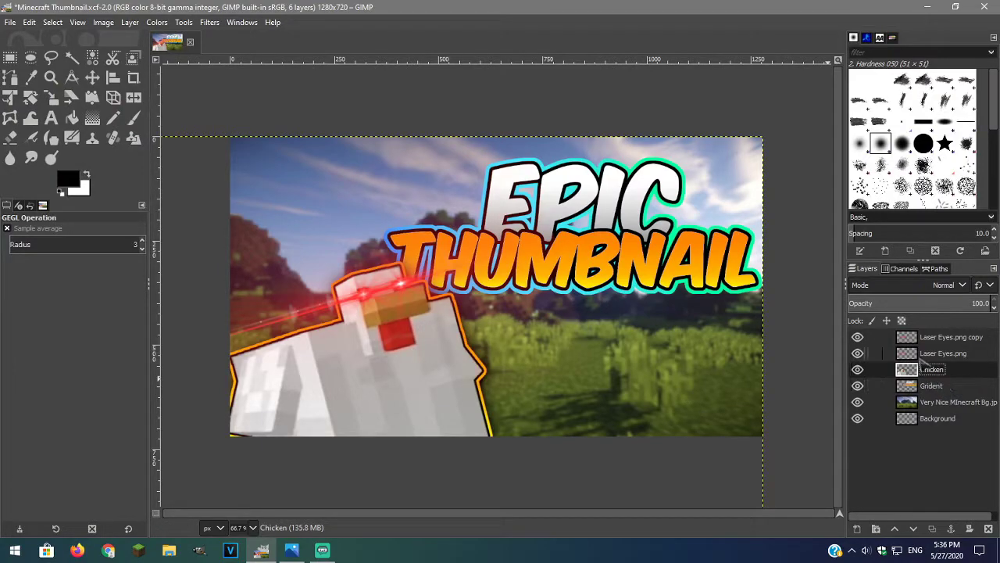
Give the Gridient title layer a drop shadow offset 3×3 with 36.20 blur radius
click(934, 386)
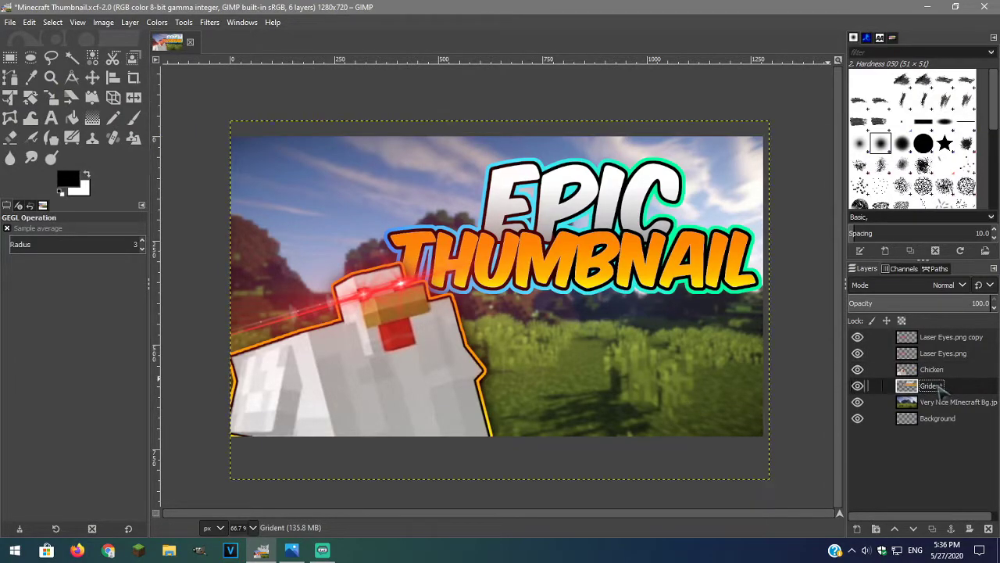
click(209, 22)
click(234, 55)
click(852, 156)
click(821, 170)
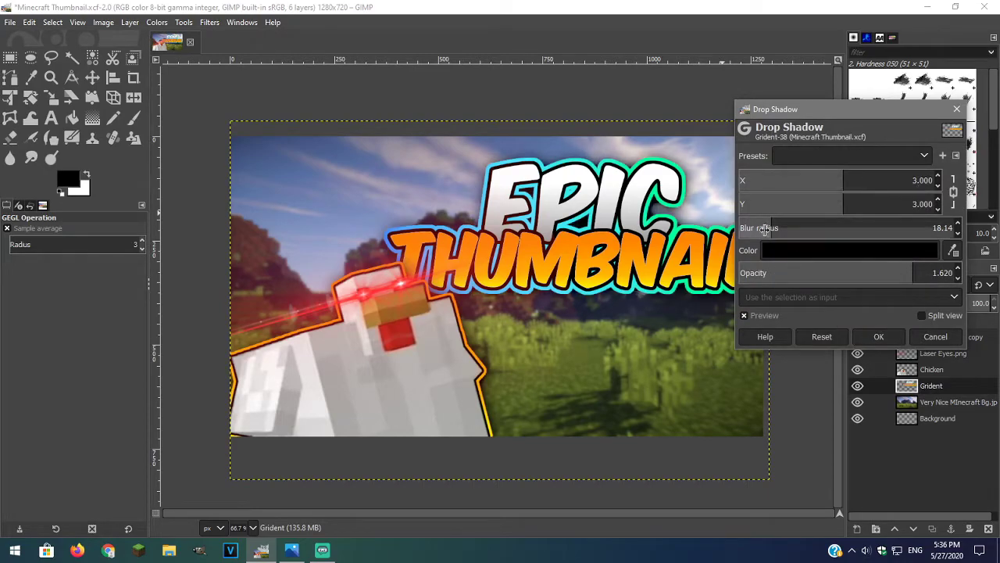
click(781, 268)
drag(777, 227, 805, 228)
drag(805, 270, 829, 270)
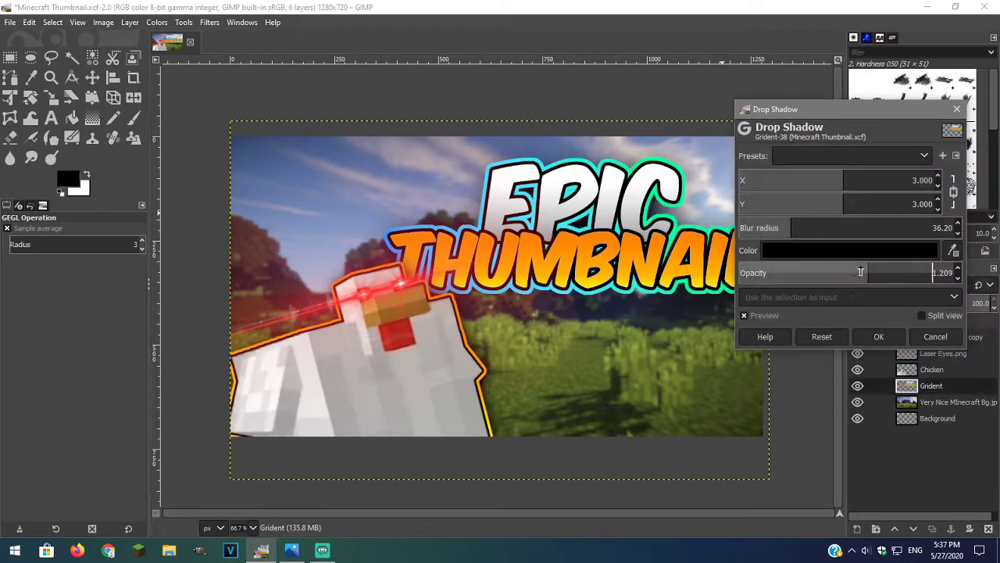
key(Return)
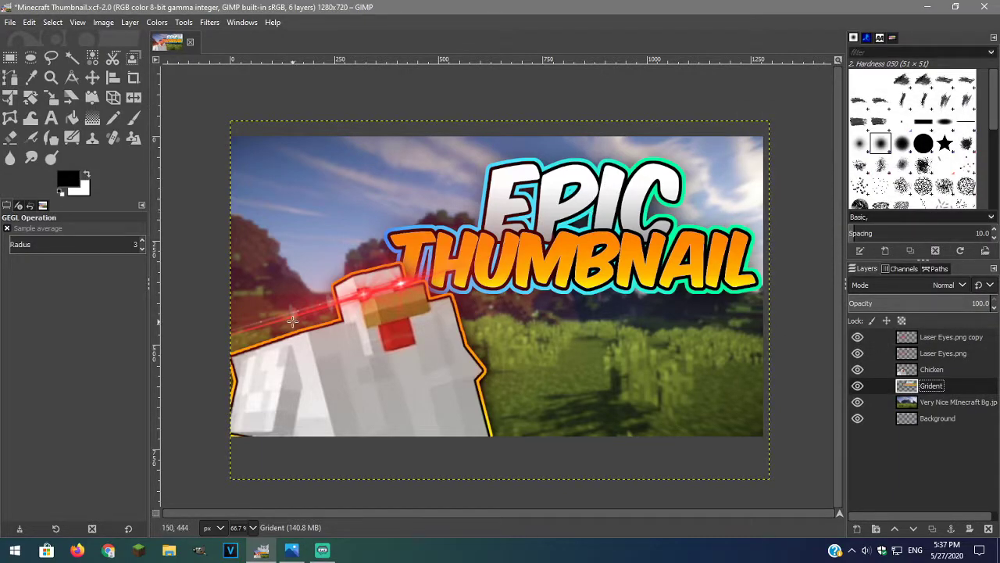
Open 'sunburst Black and White.svg' from the Pictures folder as a new layer
click(10, 22)
click(51, 91)
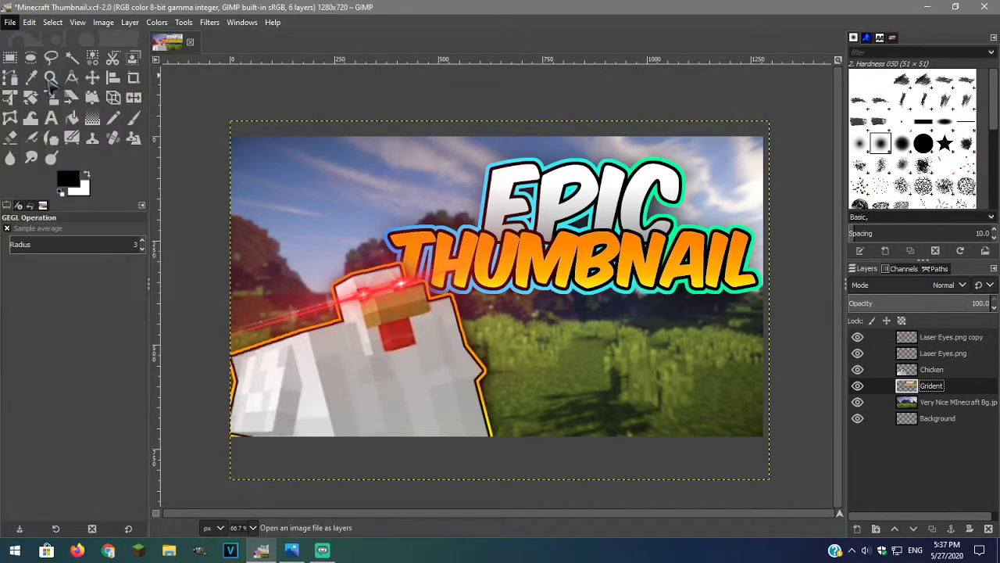
click(355, 86)
text(sunburst Black and White.svg)
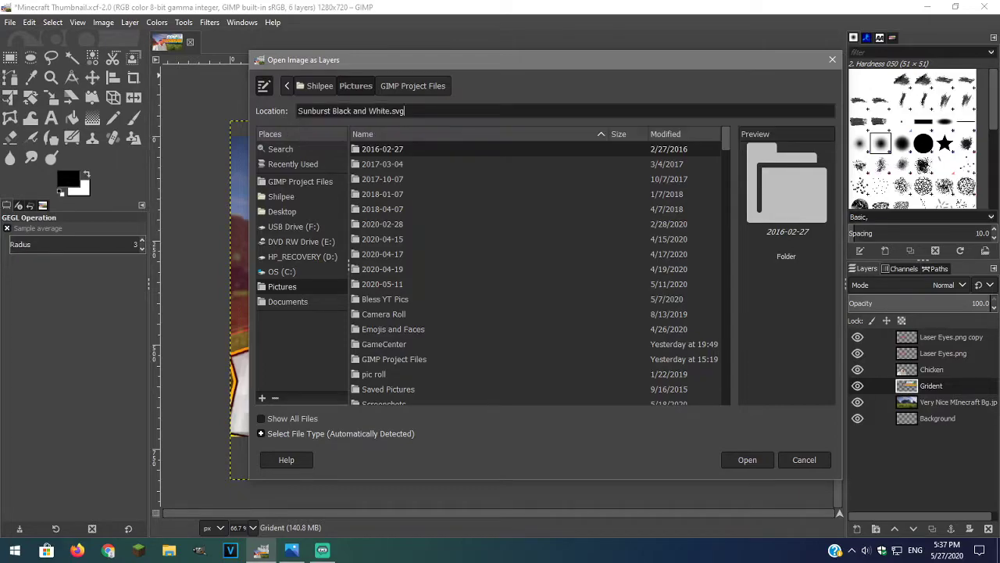
click(747, 459)
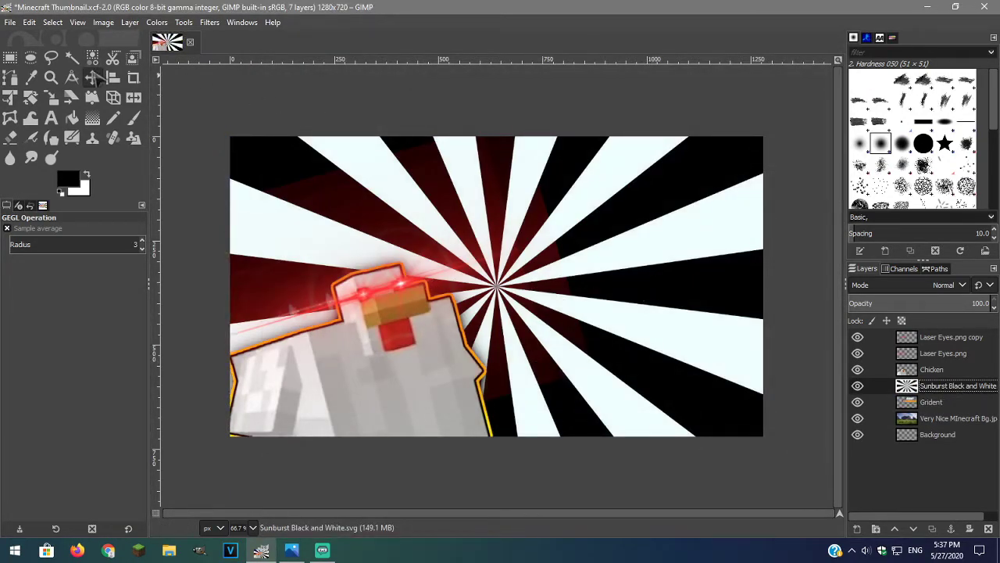
Put the Text layer above the sunburst and shift the sunburst up and right
click(92, 77)
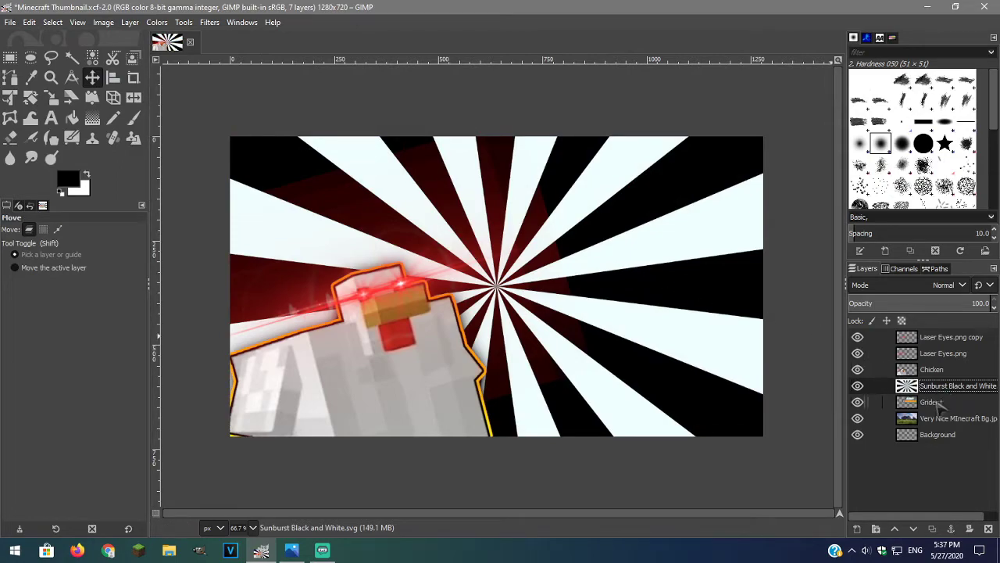
drag(948, 404, 938, 388)
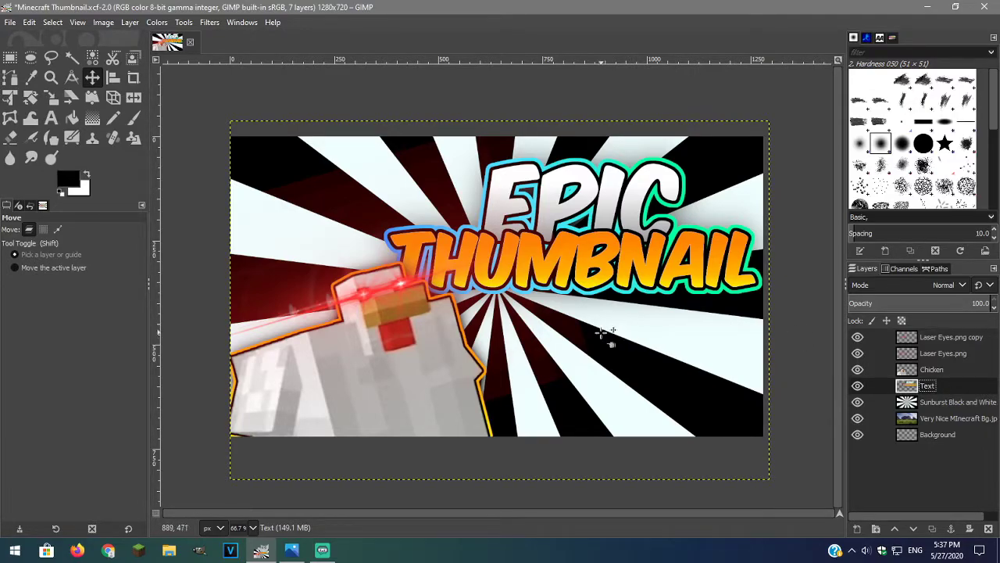
drag(601, 333, 686, 303)
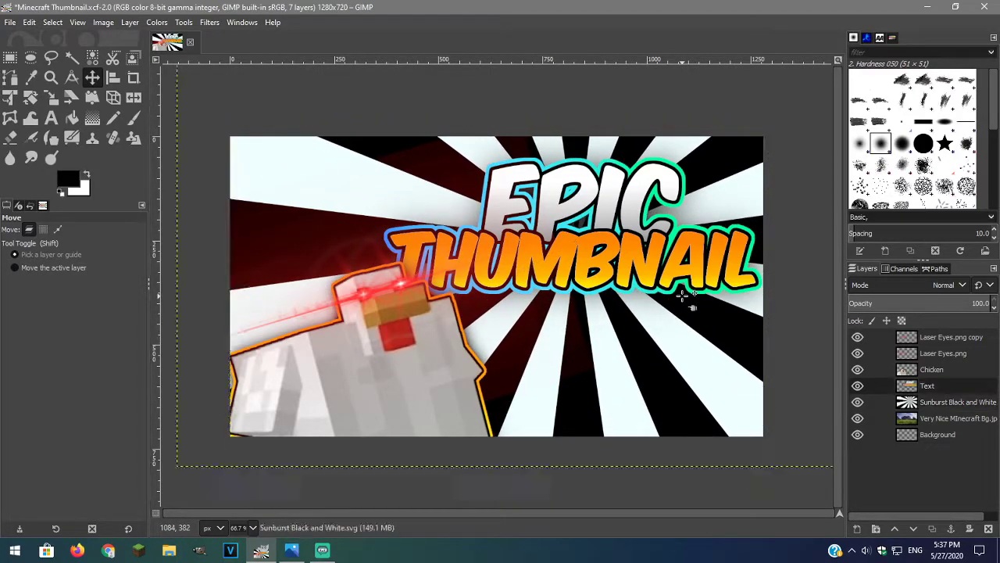
Set the Sunburst Black and White layer to Soft light mode at 28.1 opacity
click(932, 386)
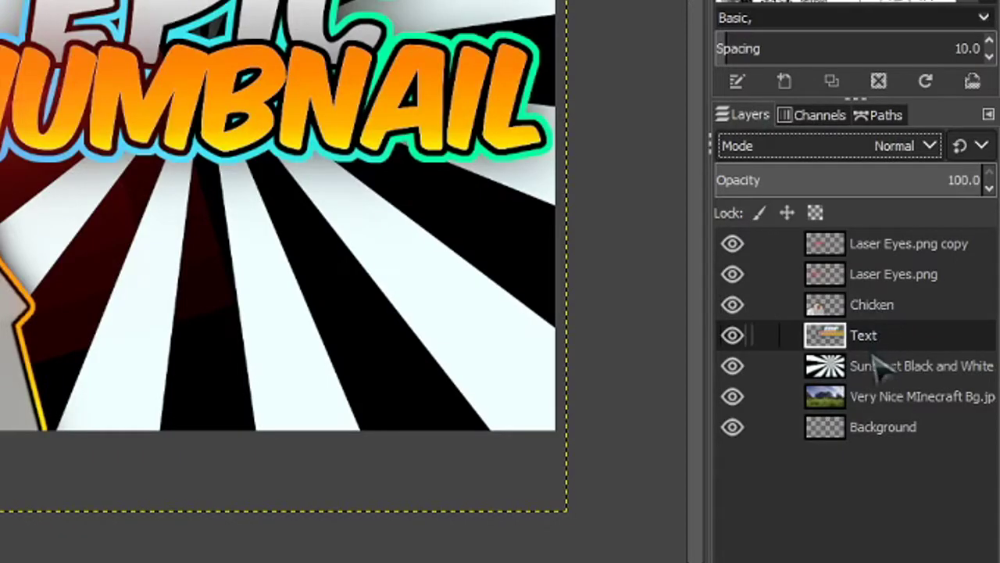
click(854, 372)
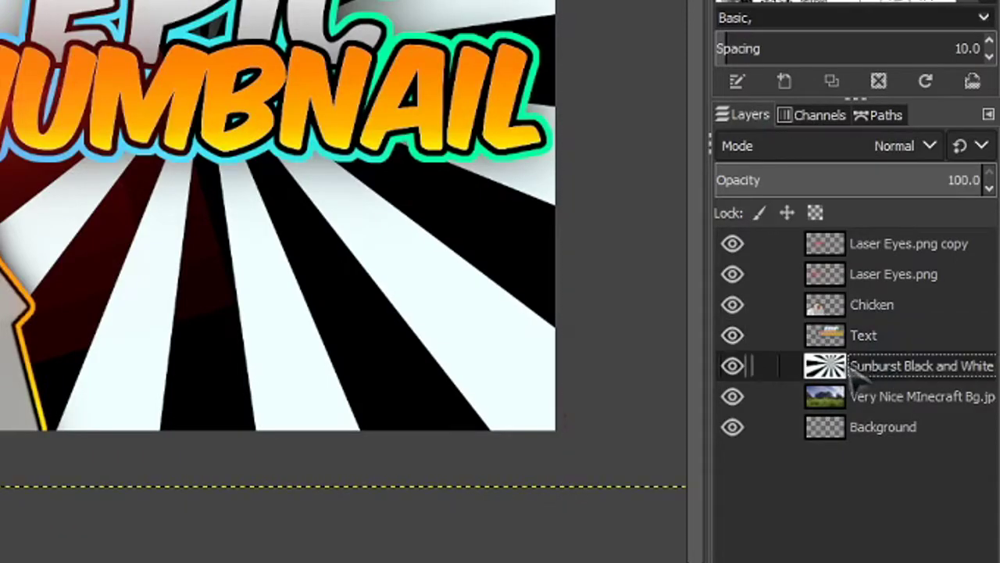
click(787, 147)
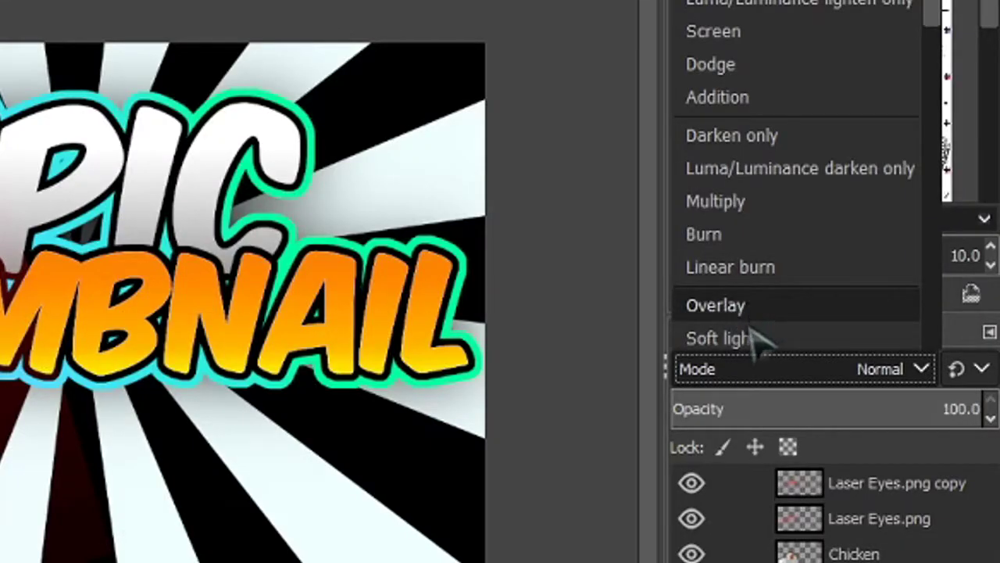
click(762, 340)
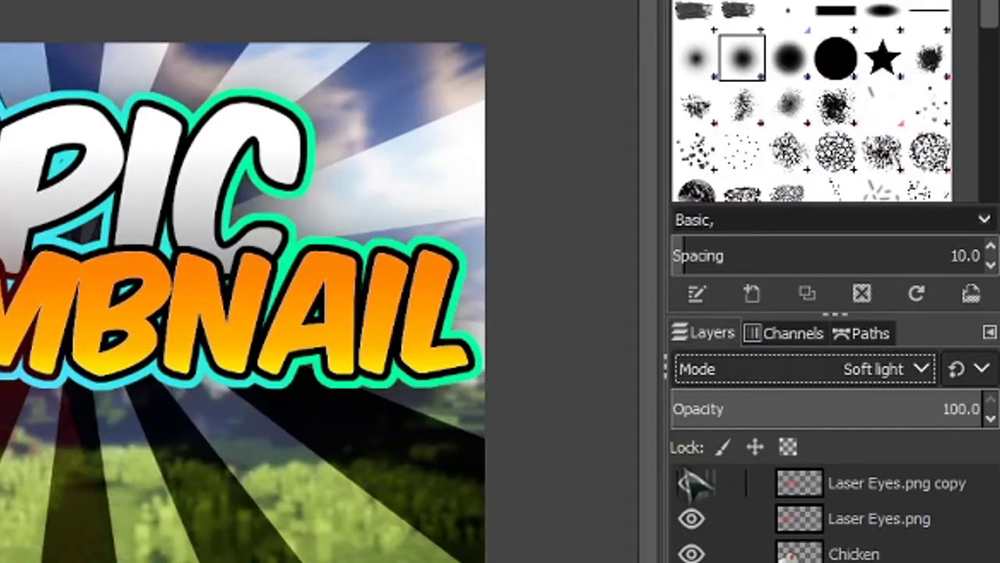
drag(944, 411, 758, 407)
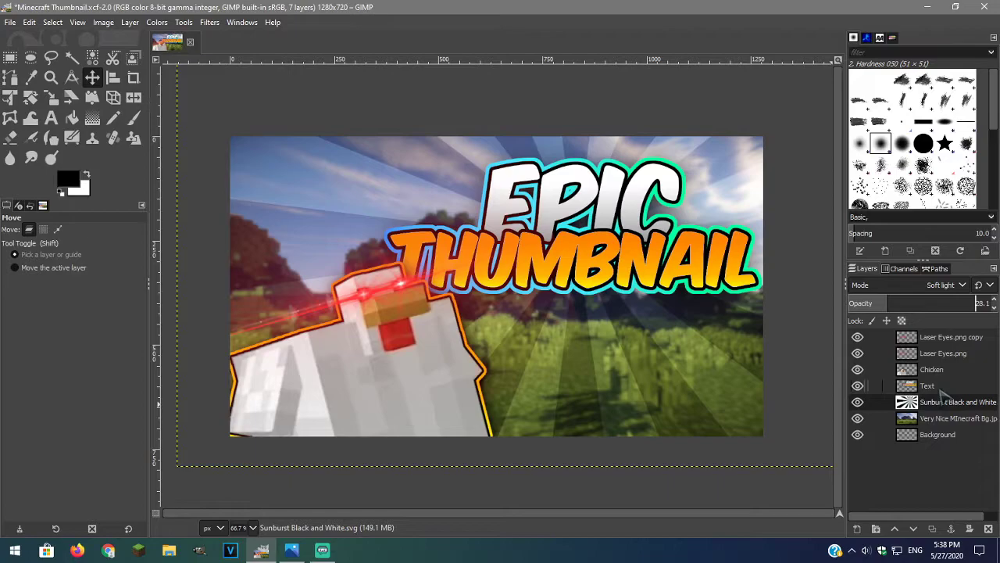
click(942, 386)
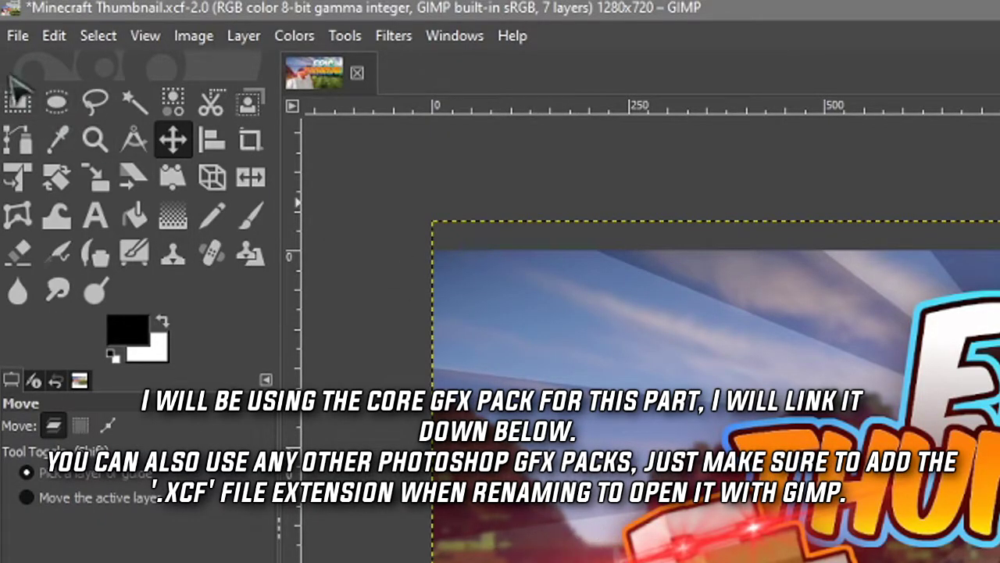
Open CORE PACK.xcf and copy lightning layers, including 10 #4, into the thumbnail
click(18, 36)
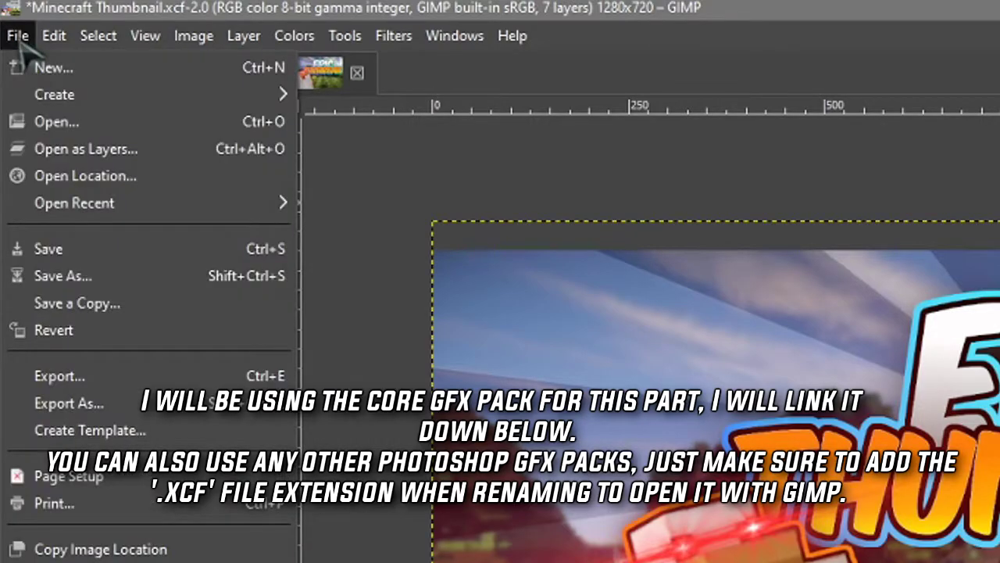
click(56, 121)
double_click(368, 154)
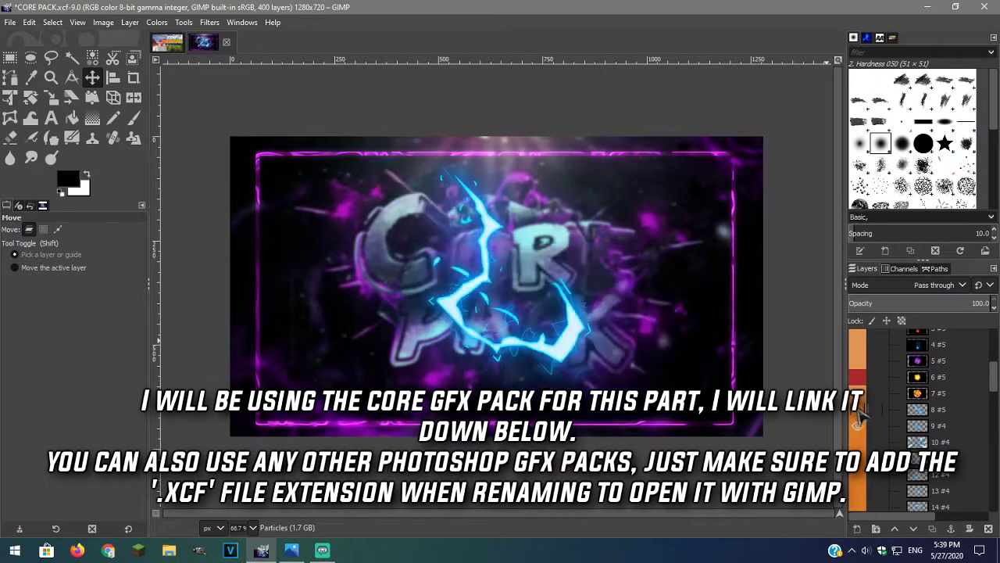
drag(917, 424, 312, 234)
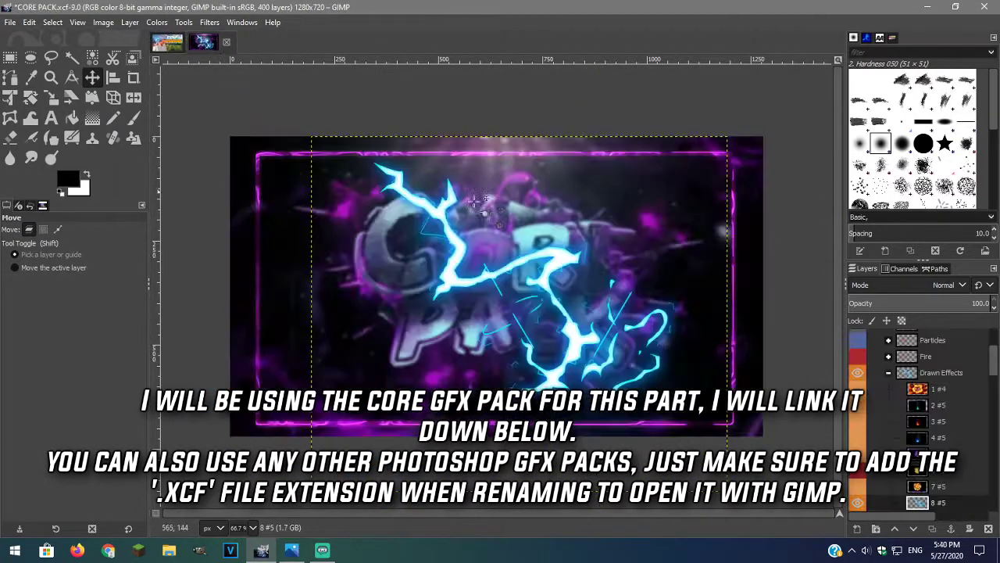
scroll(922, 422, down, 3)
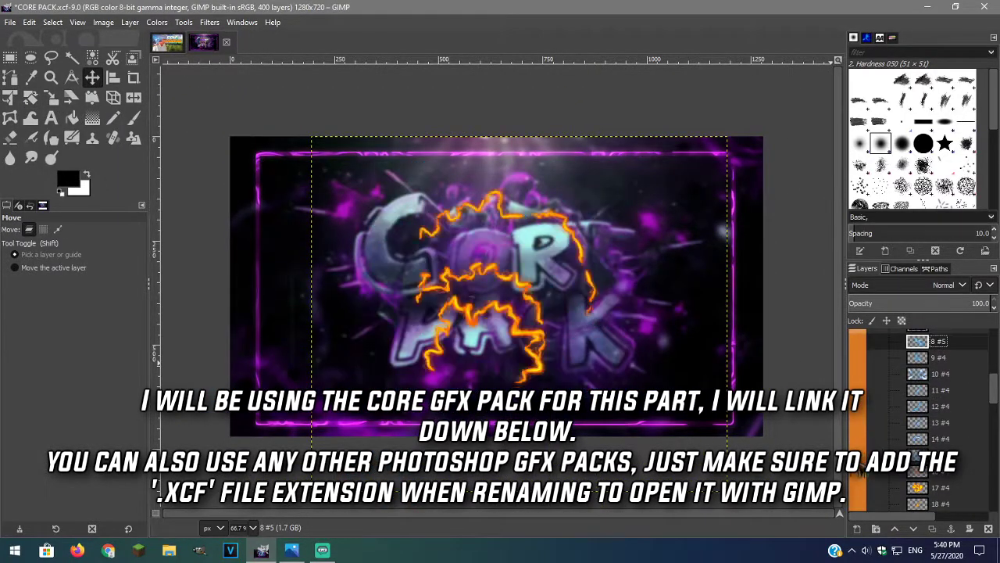
click(930, 428)
scroll(898, 426, down, 1)
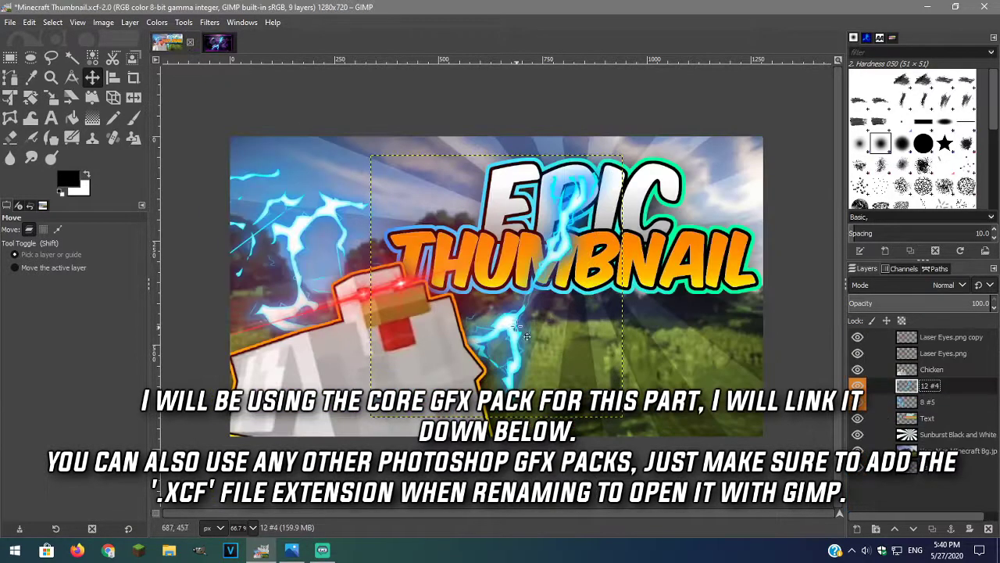
Rotate, flip, widen and reposition the lightning bolts around the chicken and title
click(556, 328)
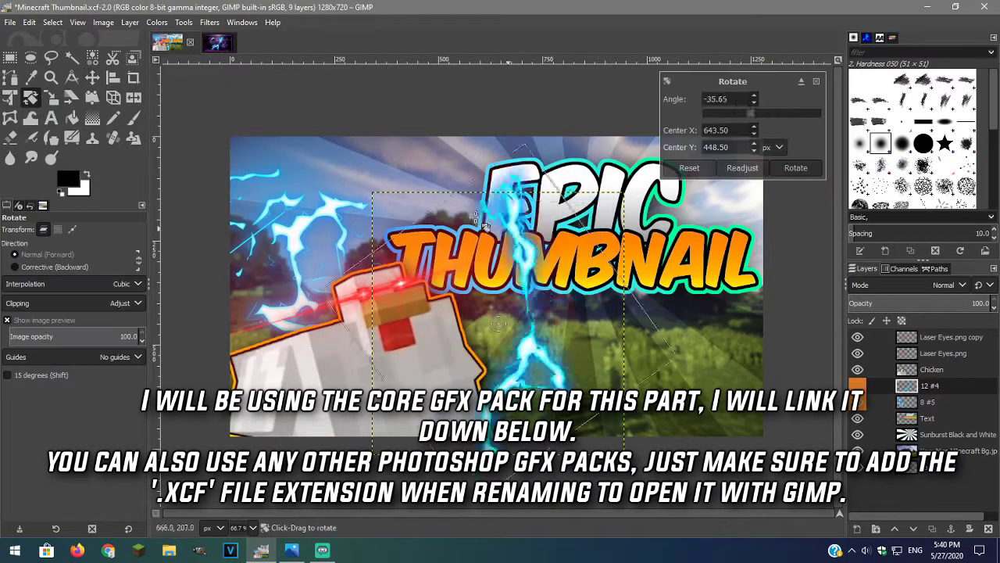
key(Return)
key(shift+f)
key(shift+s)
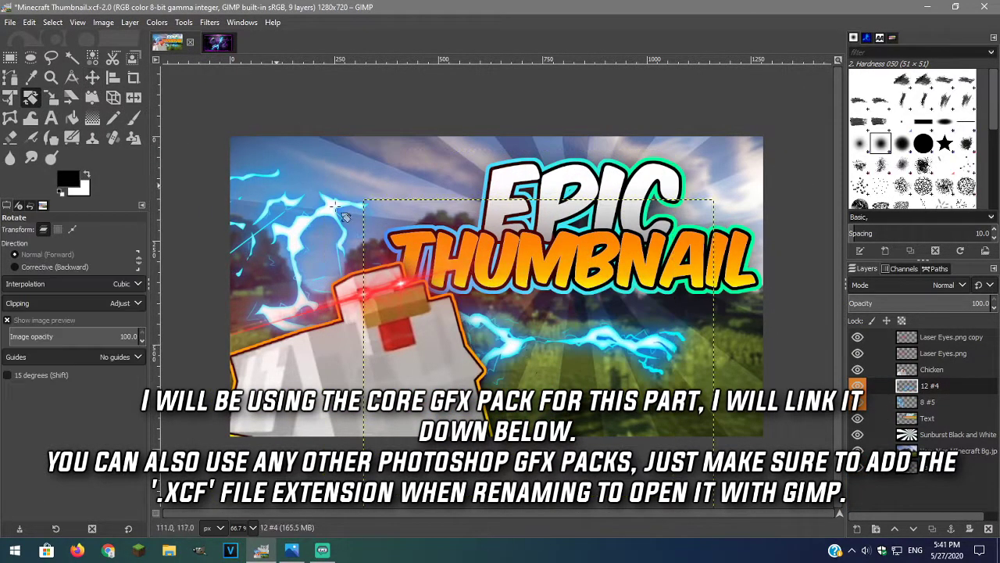
drag(556, 328, 649, 328)
key(Return)
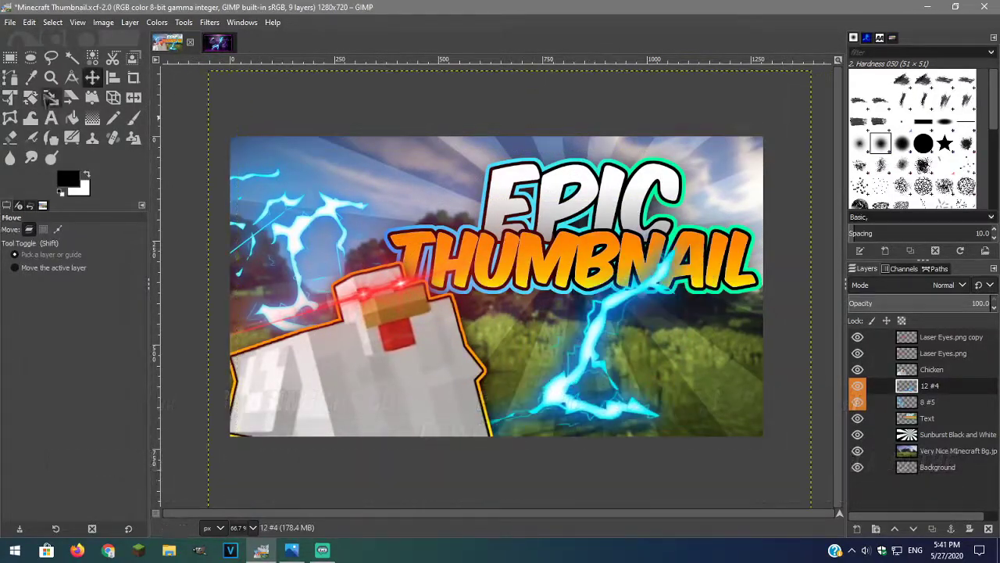
key(m)
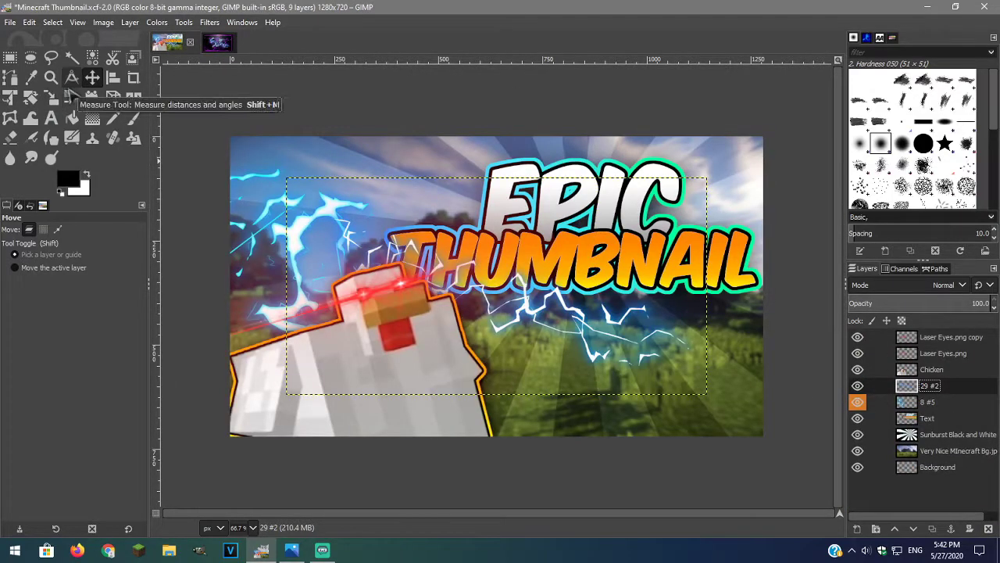
key(shift+r)
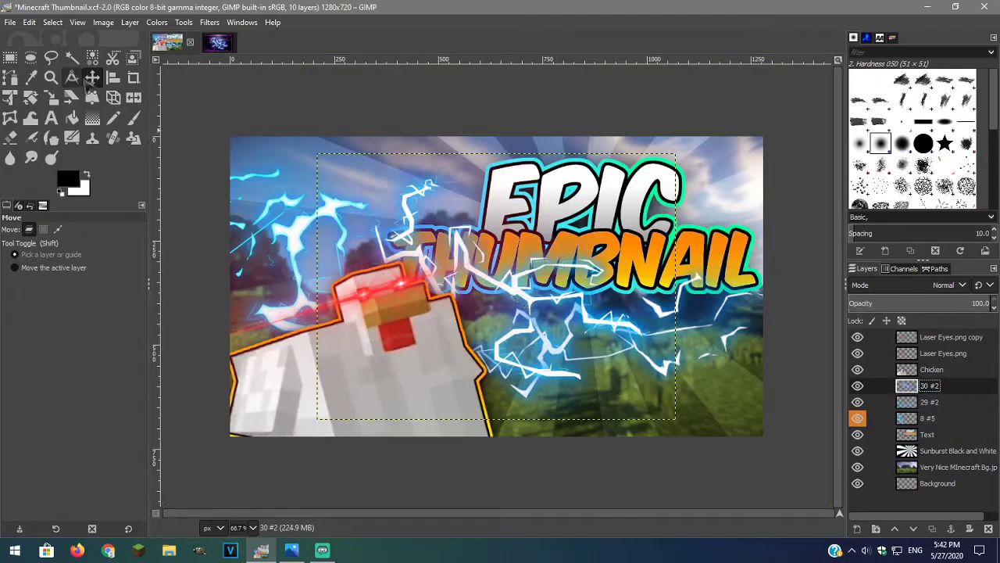
drag(704, 391, 706, 497)
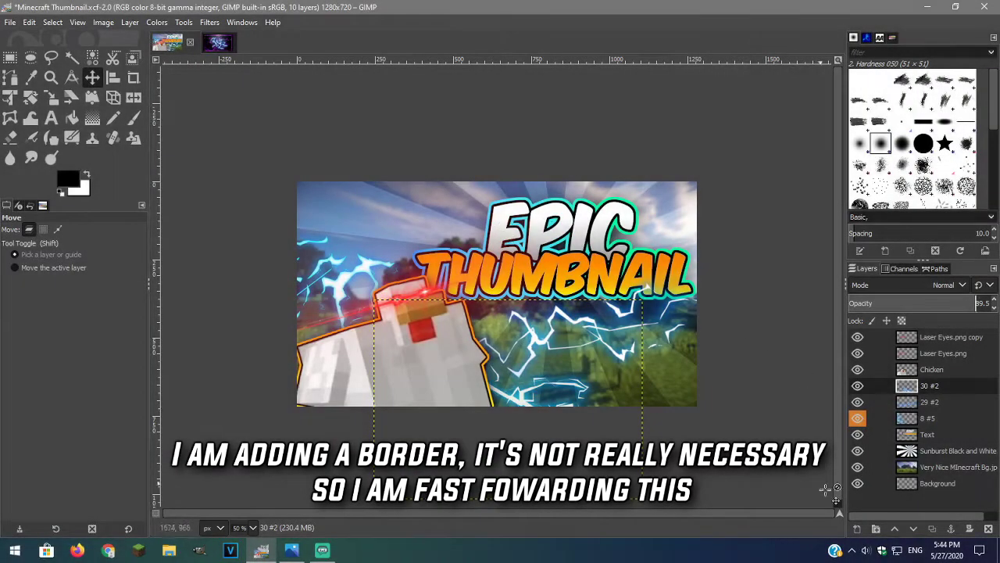
Add a new layer named Border and select the whole canvas
click(875, 529)
text(Border)
key(Return)
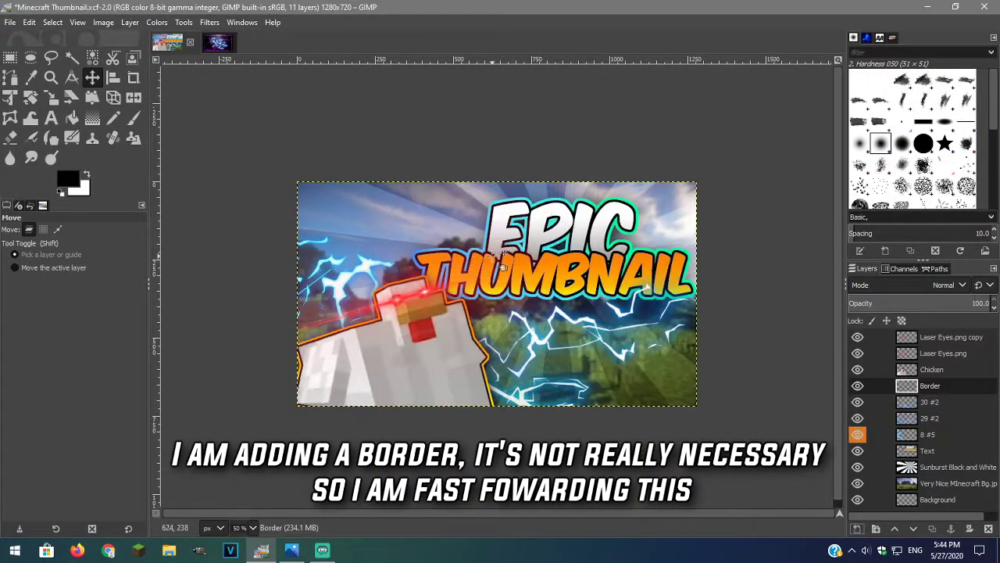
click(52, 21)
click(62, 35)
Shrink the canvas selection inward by 18 pixels
click(53, 22)
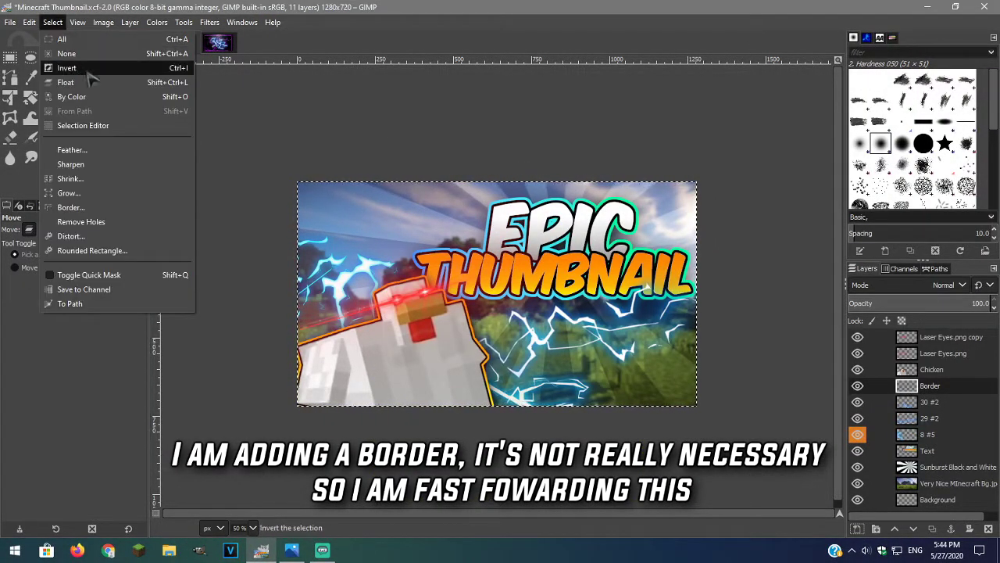
click(62, 66)
click(53, 22)
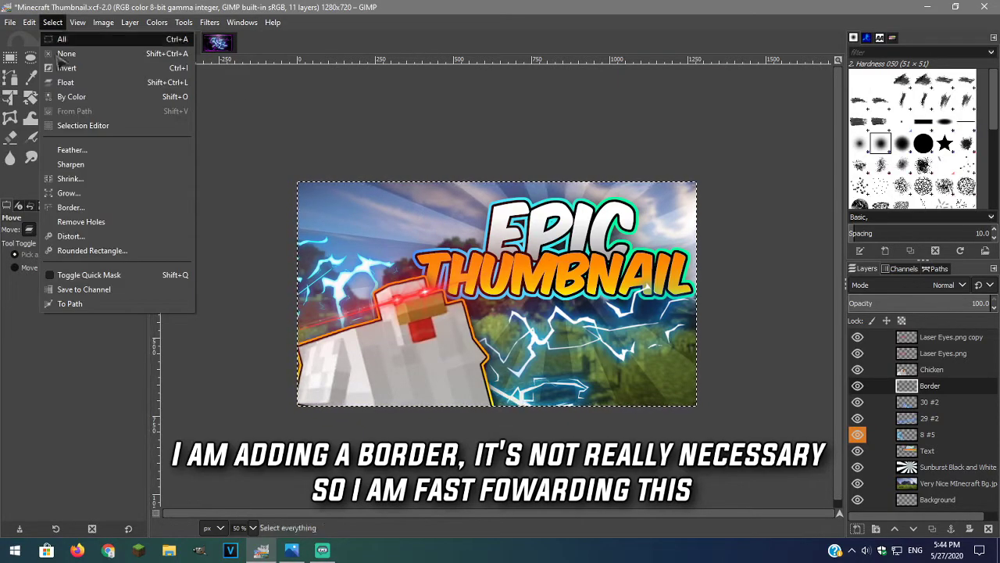
click(52, 22)
click(53, 22)
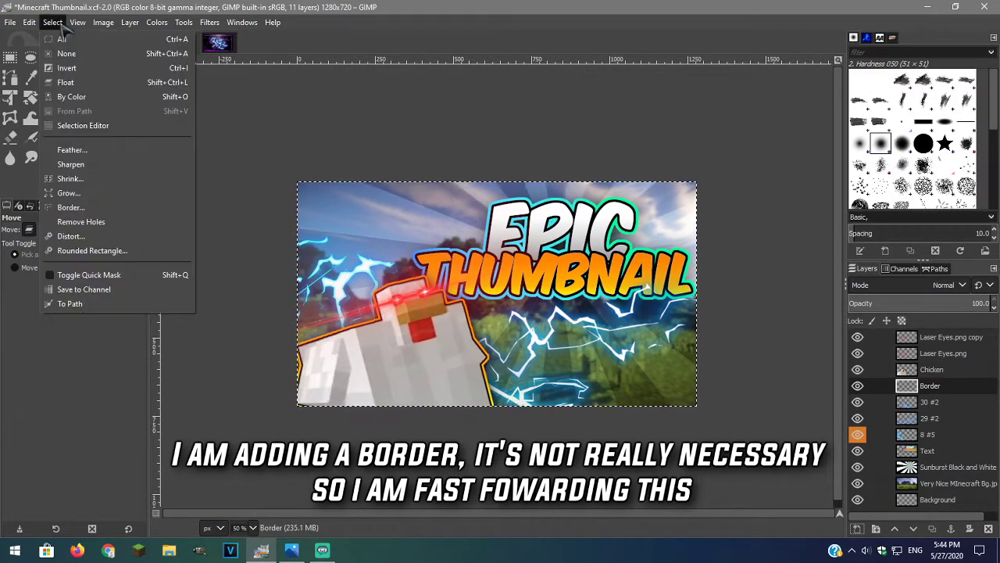
click(71, 178)
key(Return)
click(52, 22)
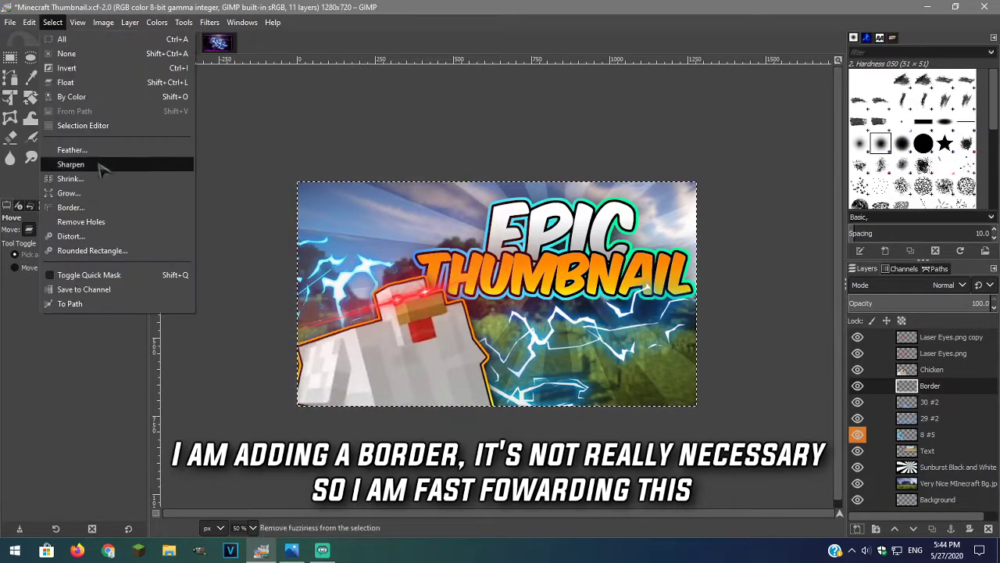
click(104, 178)
text(18)
key(Return)
Invert the selection, fill the edge strip black, and move Border above the lightning layers
click(52, 22)
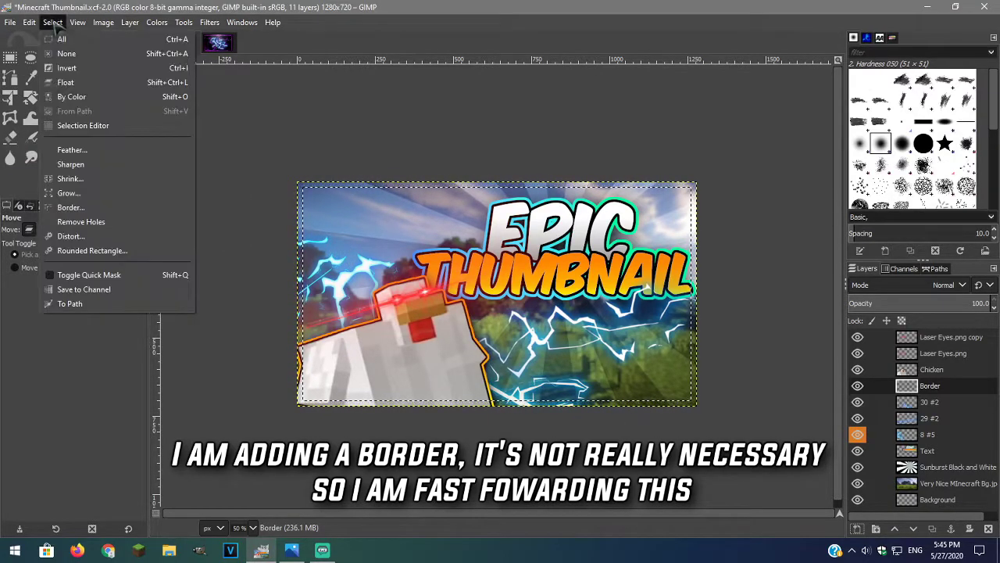
click(62, 38)
drag(930, 386, 959, 462)
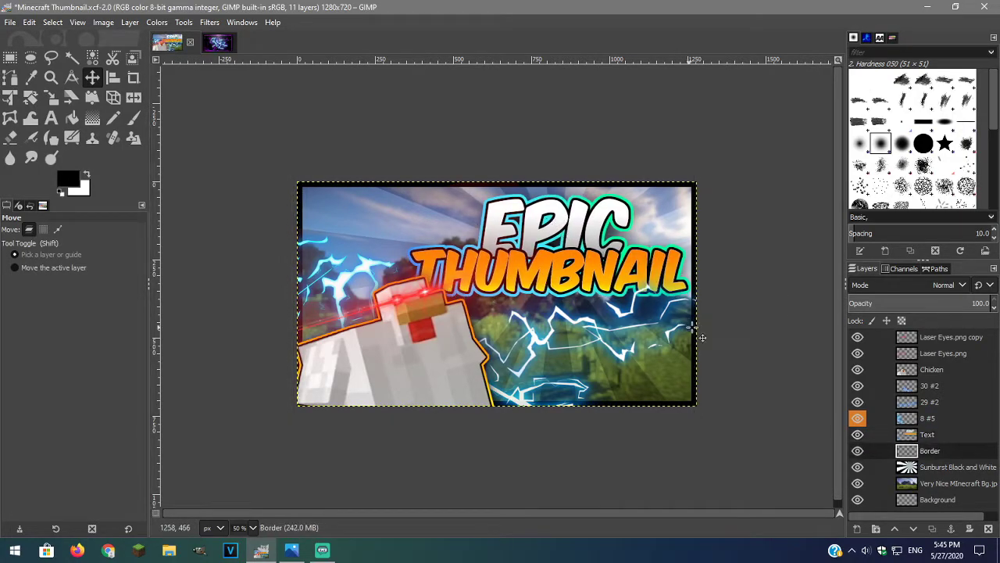
drag(937, 455, 935, 387)
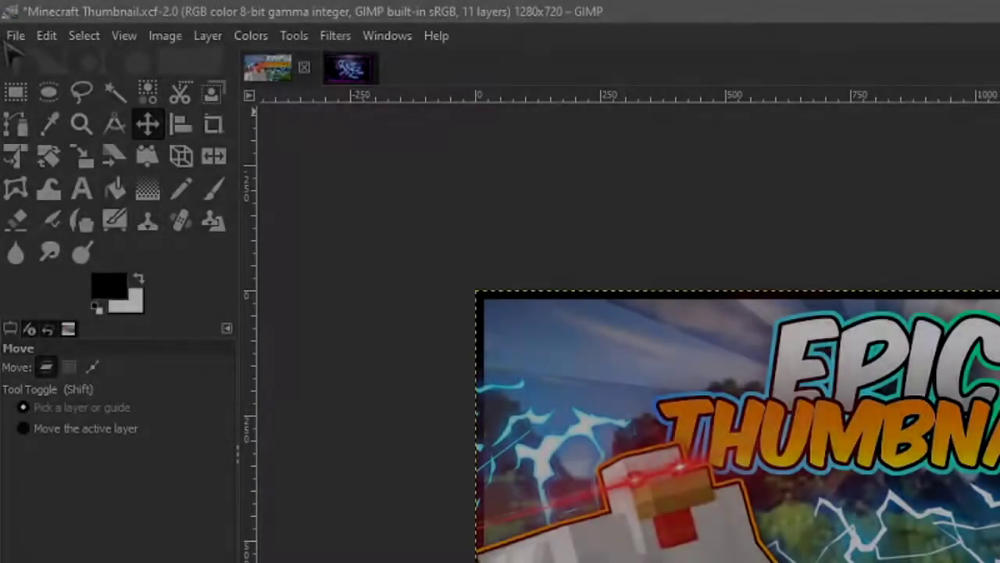
Export the thumbnail as Minecraft Thumbnail Dank.png into Documents with default PNG settings
click(10, 22)
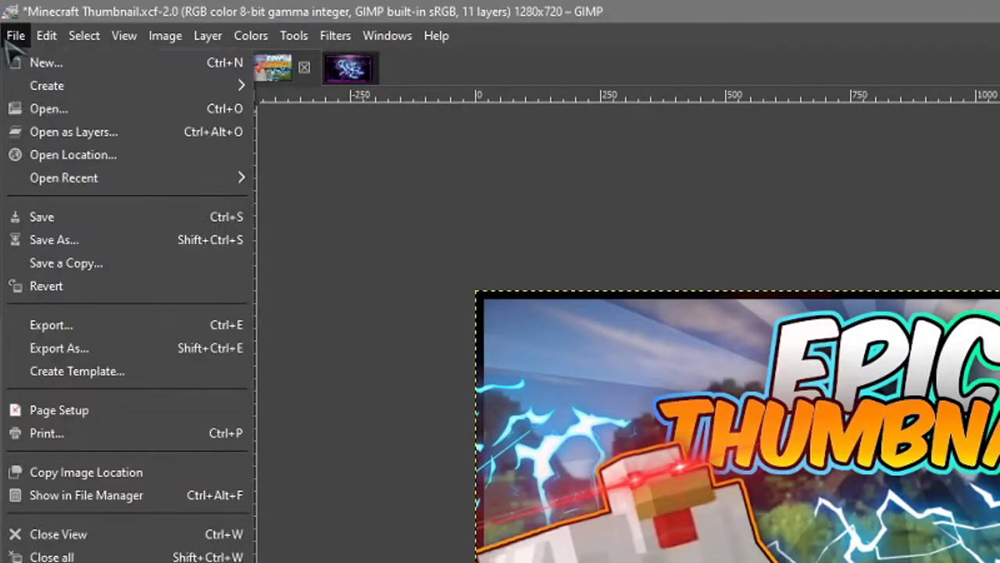
click(87, 350)
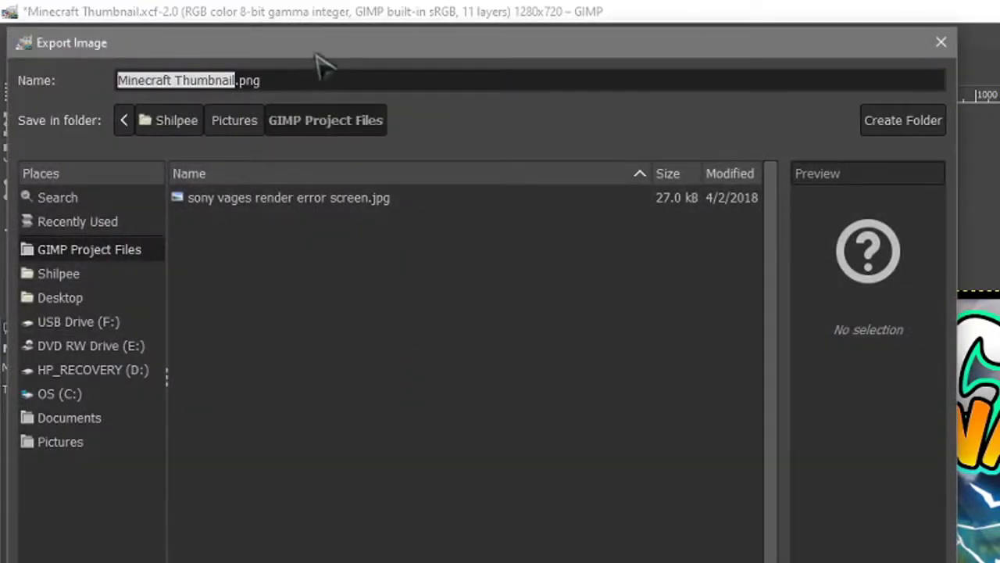
drag(318, 55, 567, 99)
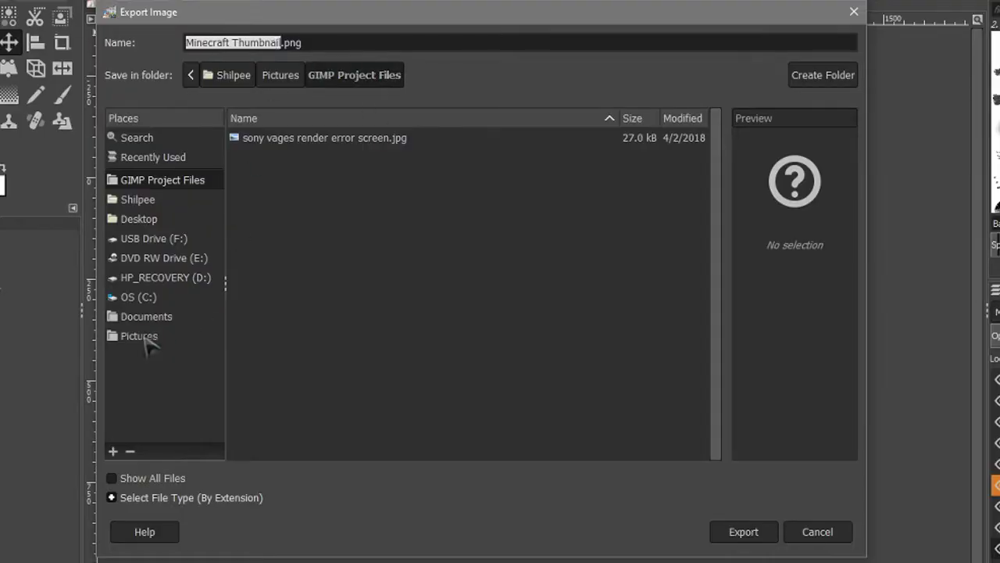
click(146, 316)
click(278, 42)
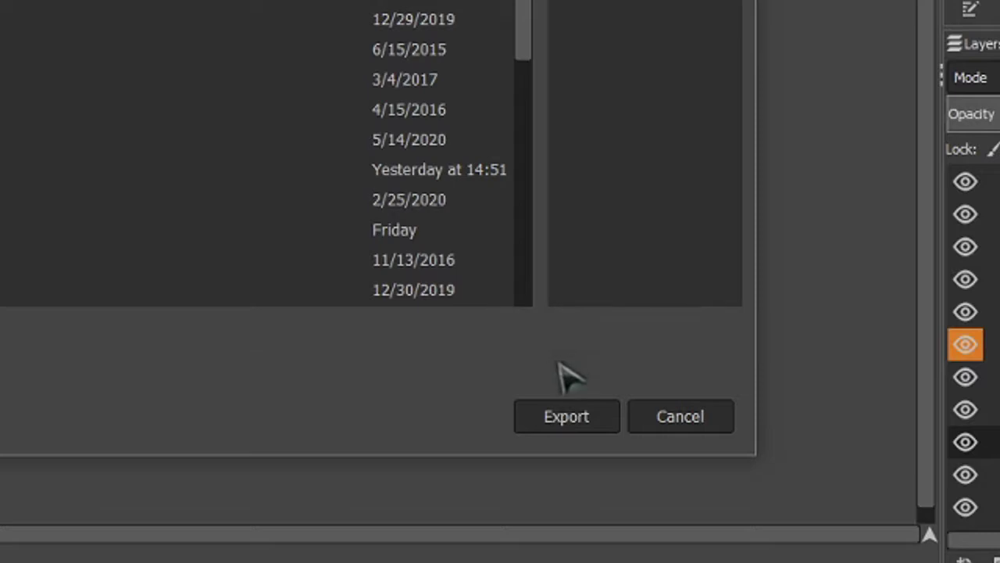
click(566, 415)
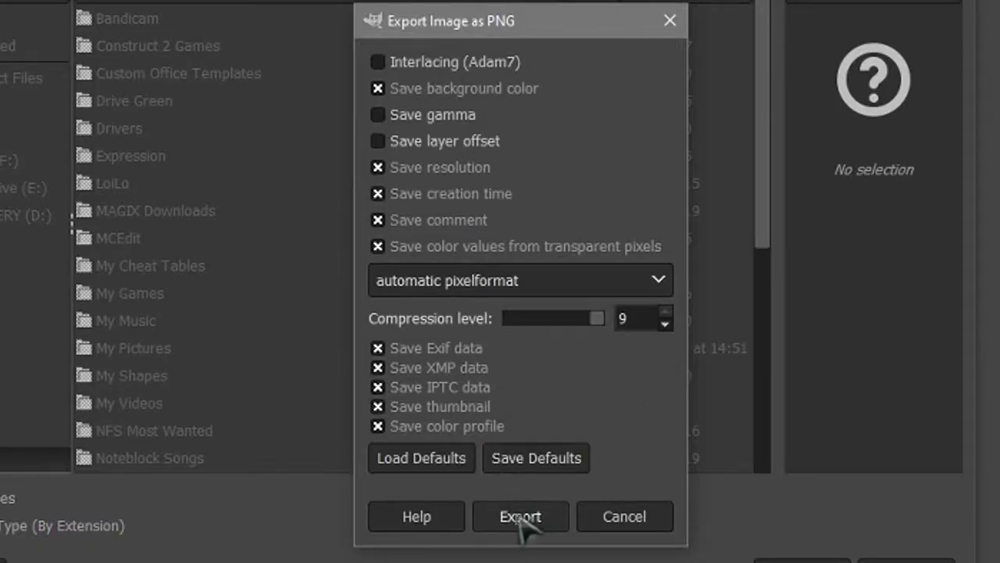
click(521, 517)
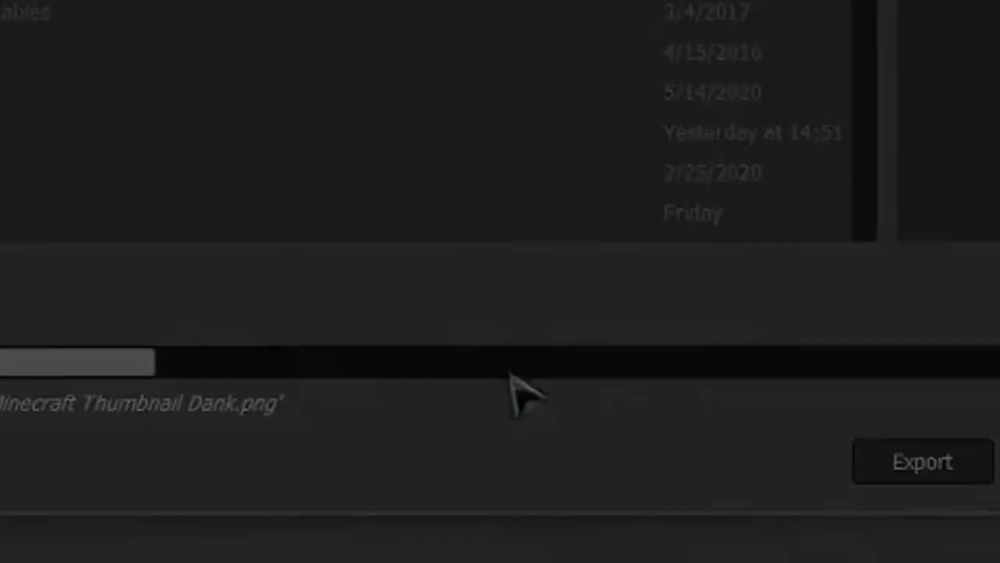